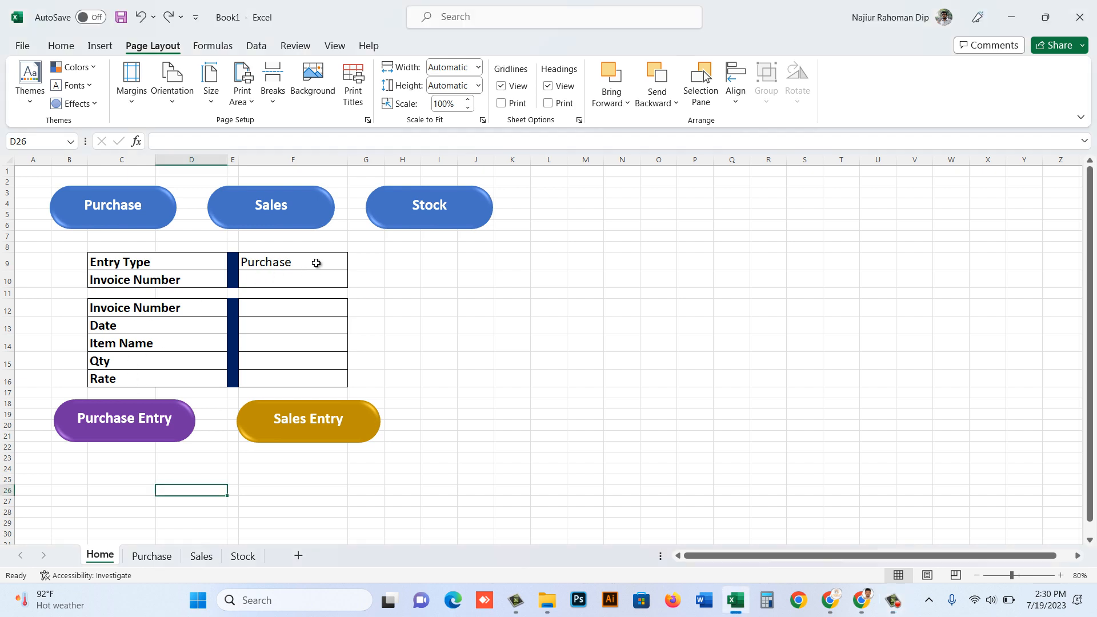
Step: Test the Entry Type dropdown in F9 by choosing Sales, finishing with Purchase selected
left_click(316, 263)
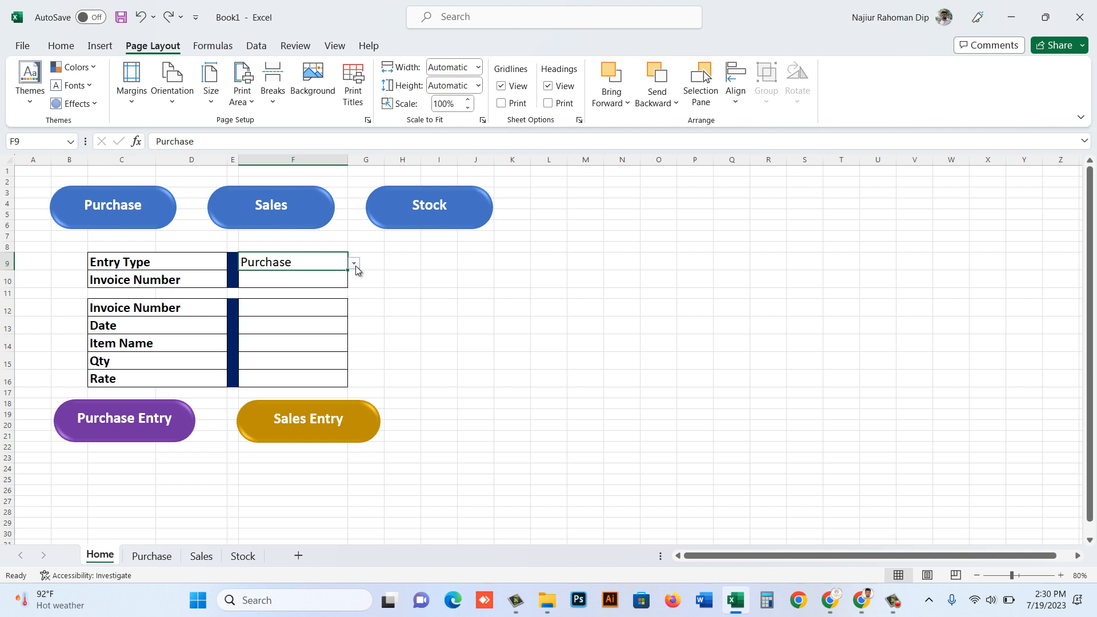
left_click(354, 266)
left_click(297, 282)
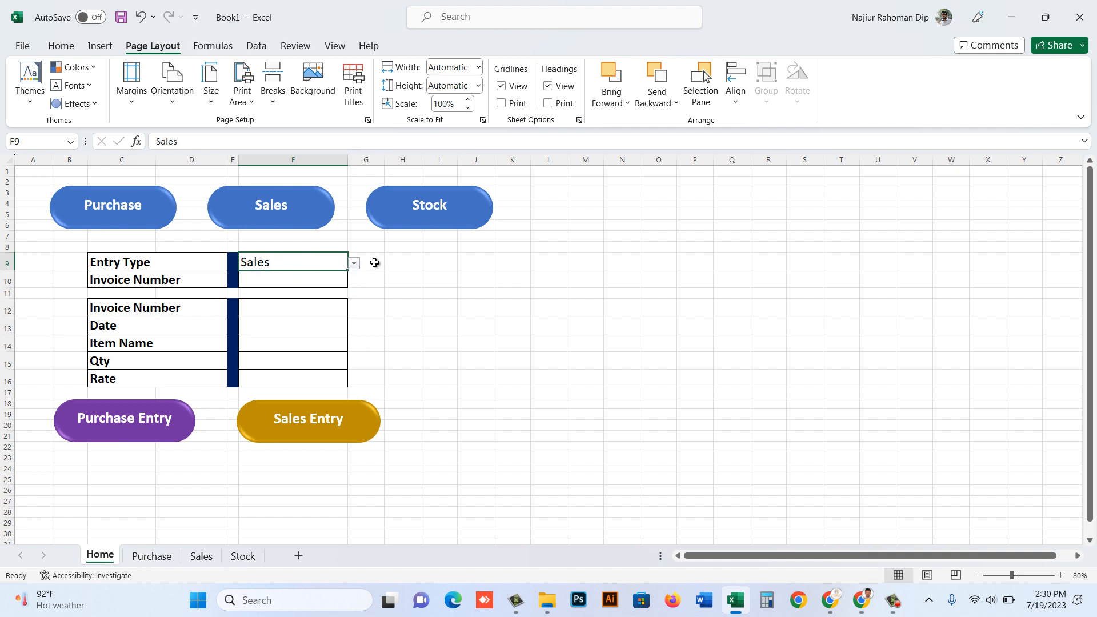
left_click(355, 264)
left_click(325, 275)
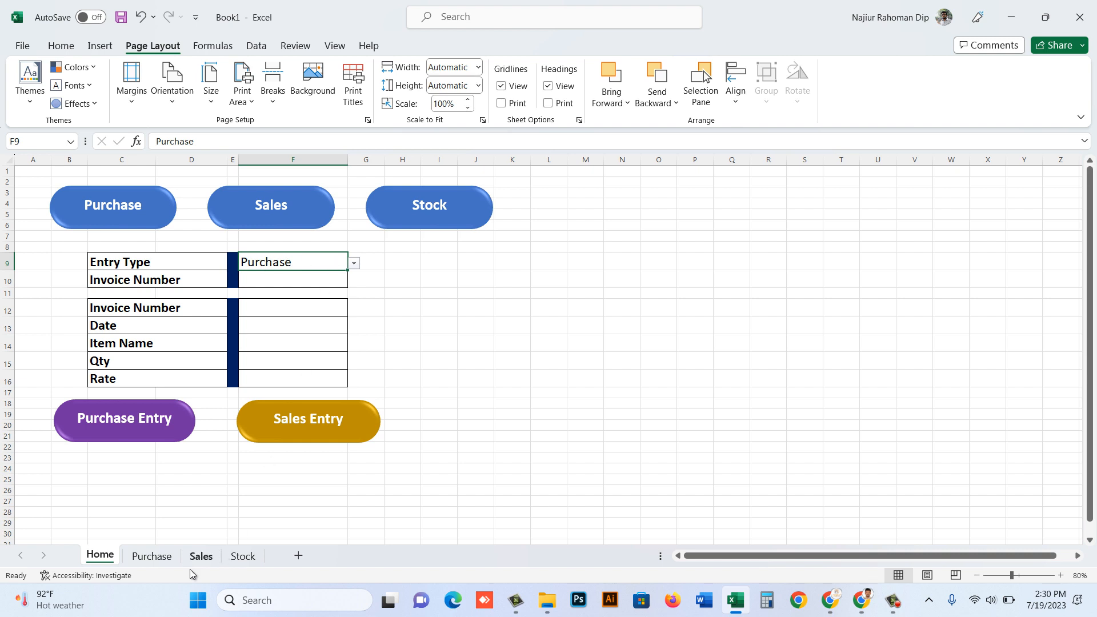
Step: Colour the Home sheet tab dark blue and the Purchase sheet tab yellow
right_click(105, 559)
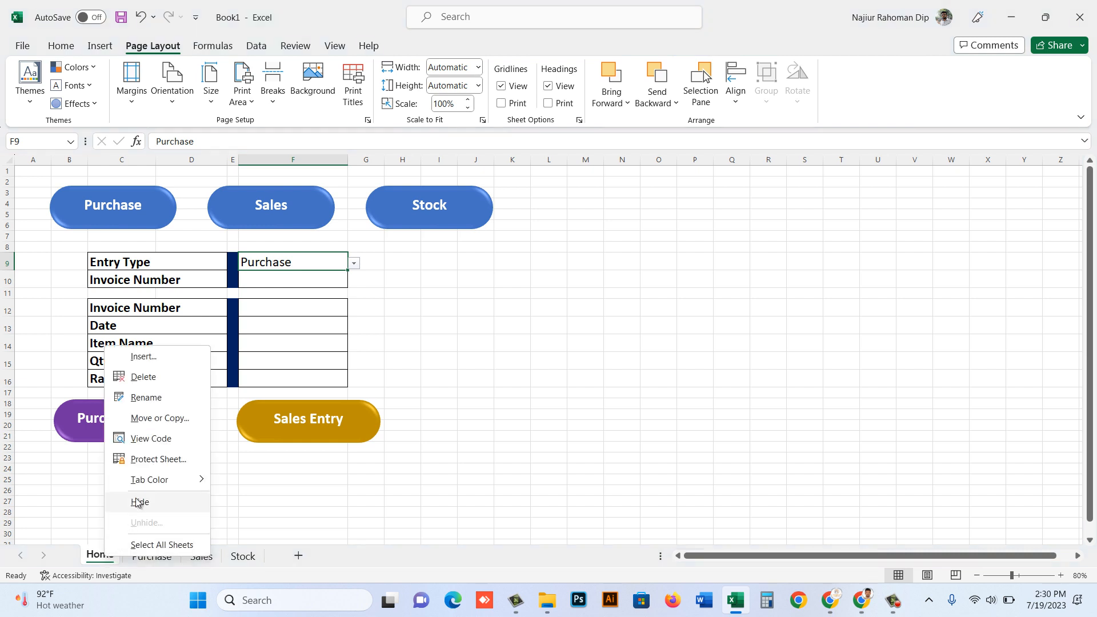
mouse_move(164, 481)
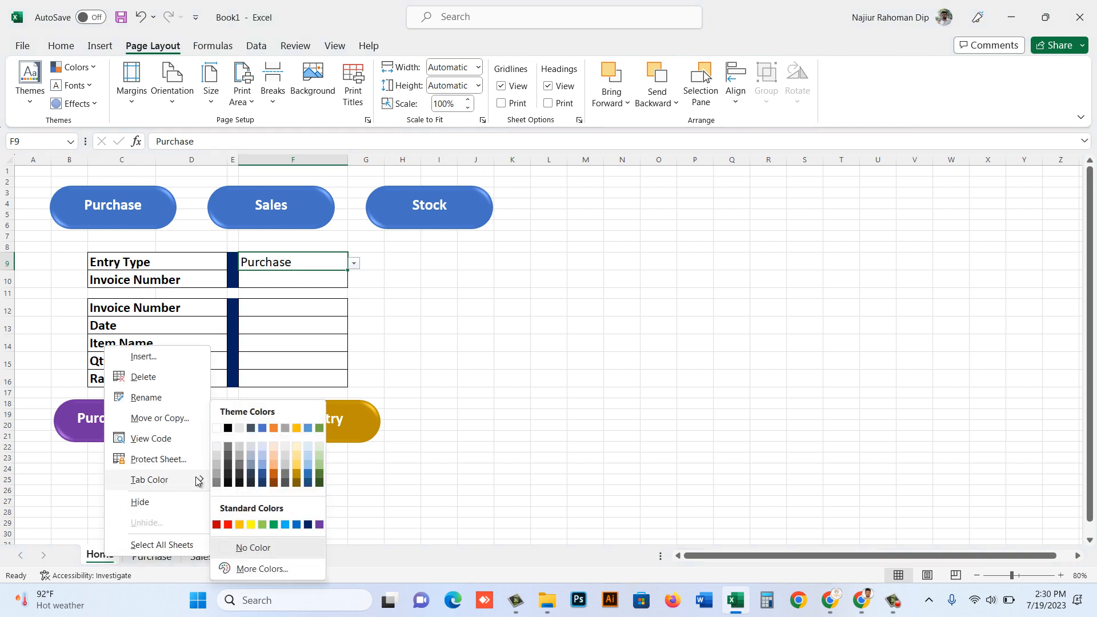
left_click(311, 523)
left_click(151, 556)
right_click(152, 556)
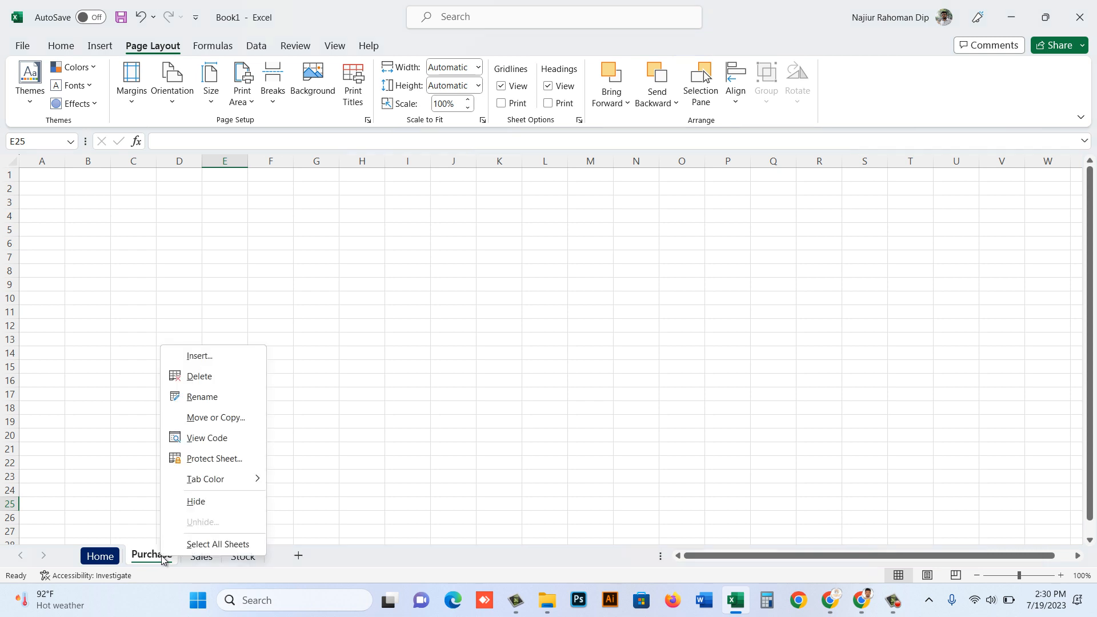
mouse_move(230, 481)
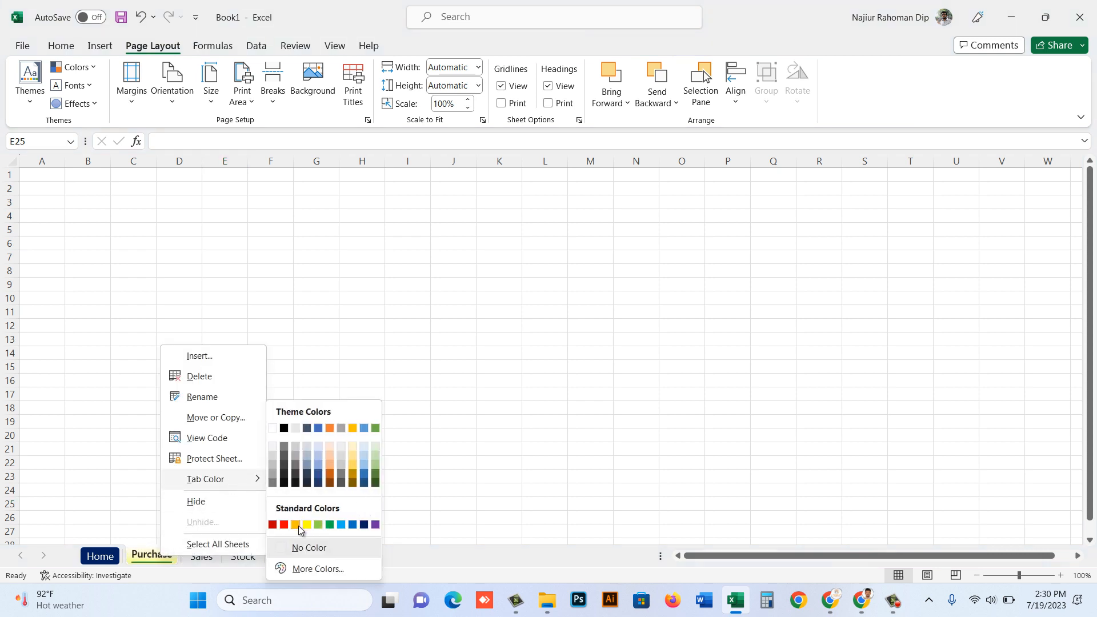
left_click(308, 525)
Step: Colour the Sales sheet tab red and the Stock sheet tab dark green
left_click(200, 556)
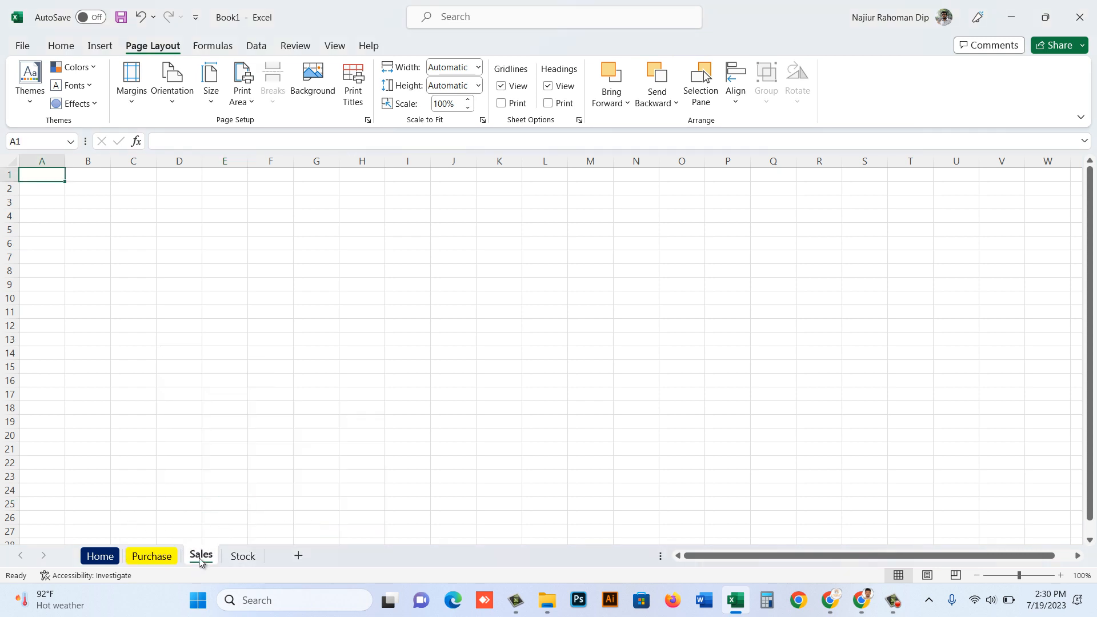
right_click(201, 555)
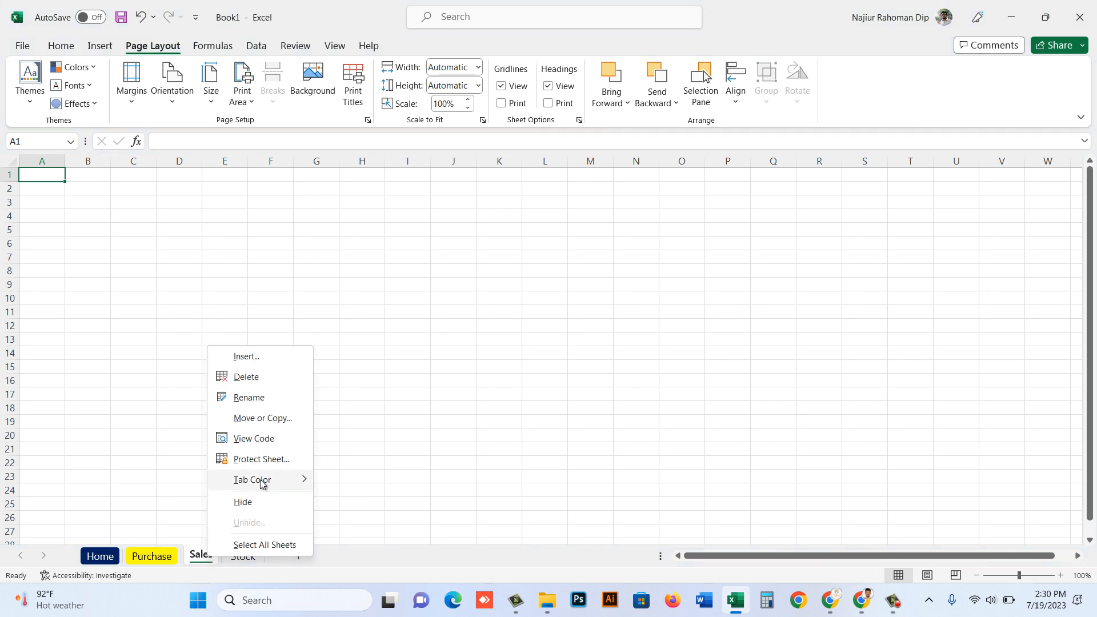
mouse_move(260, 480)
left_click(331, 524)
left_click(244, 557)
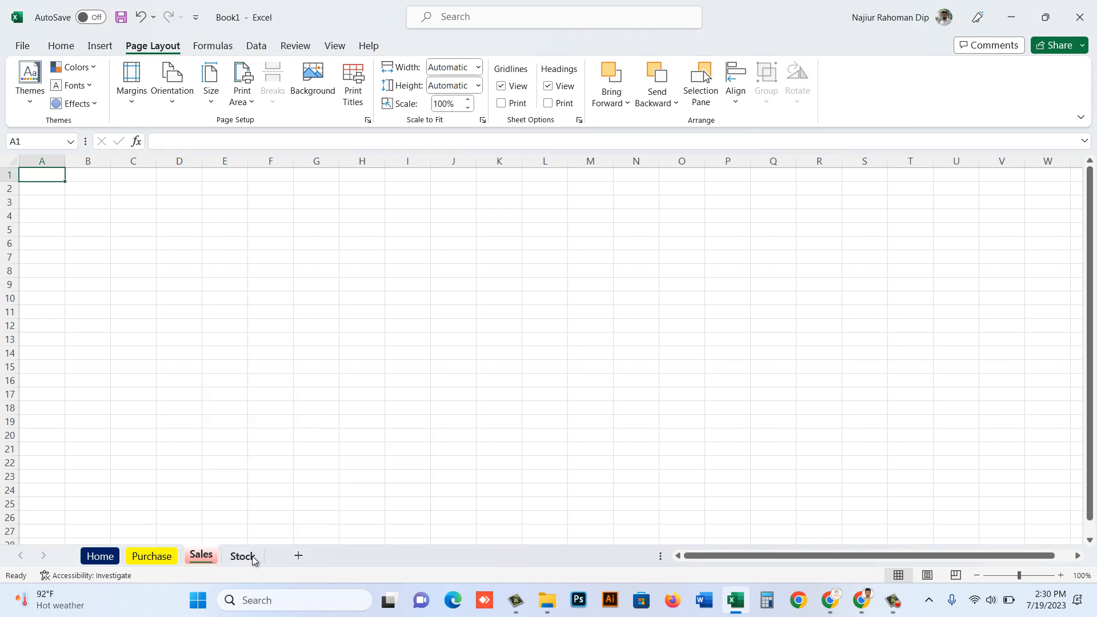
right_click(242, 556)
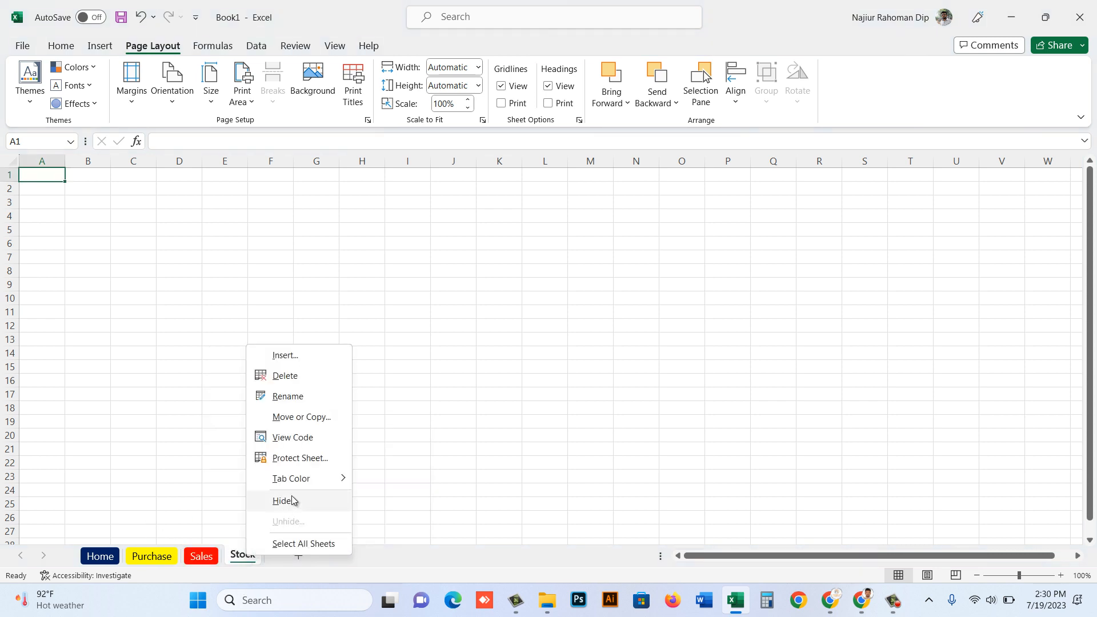
mouse_move(331, 478)
left_click(462, 482)
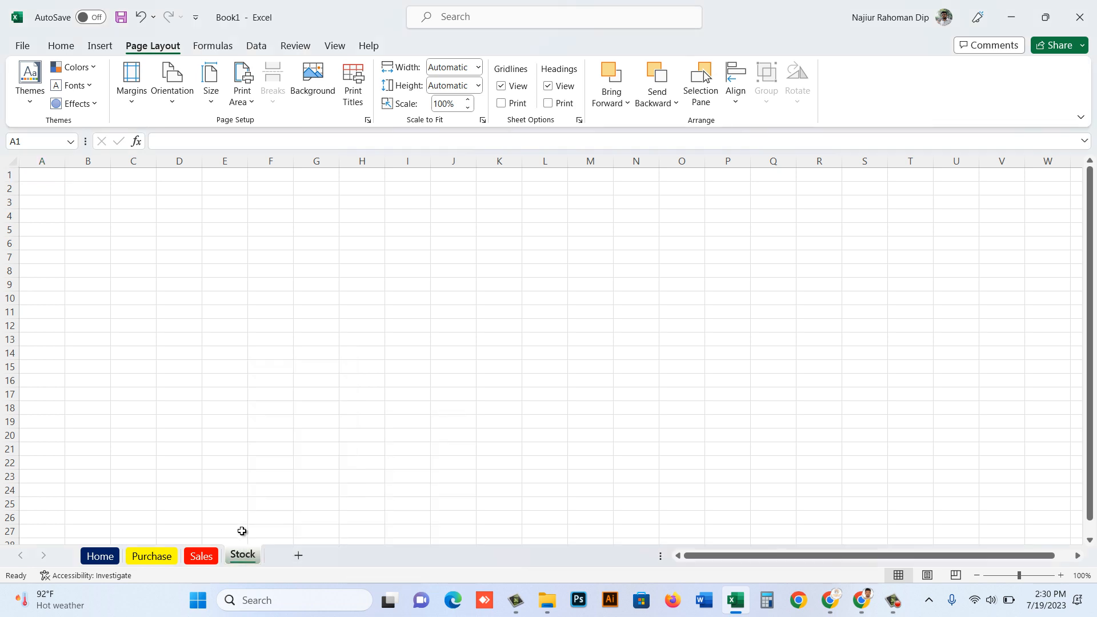
Step: Copy the five labels from Invoice Number in C12 to Rate in C16 on the Home sheet and paste them transposed at B4 on Purchase
left_click(102, 556)
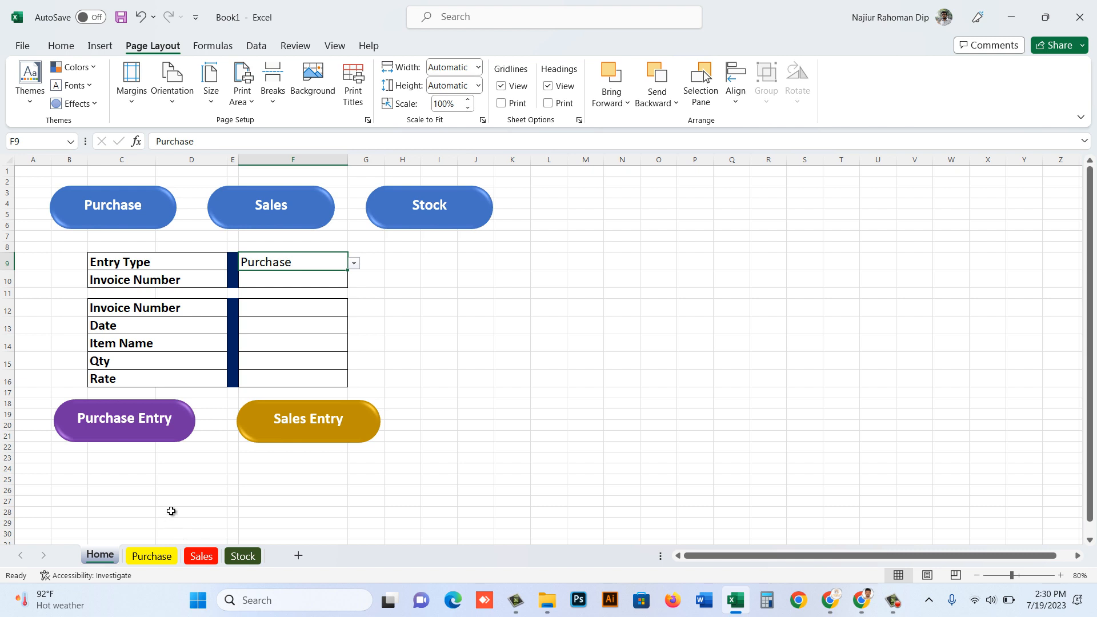
left_click(295, 501)
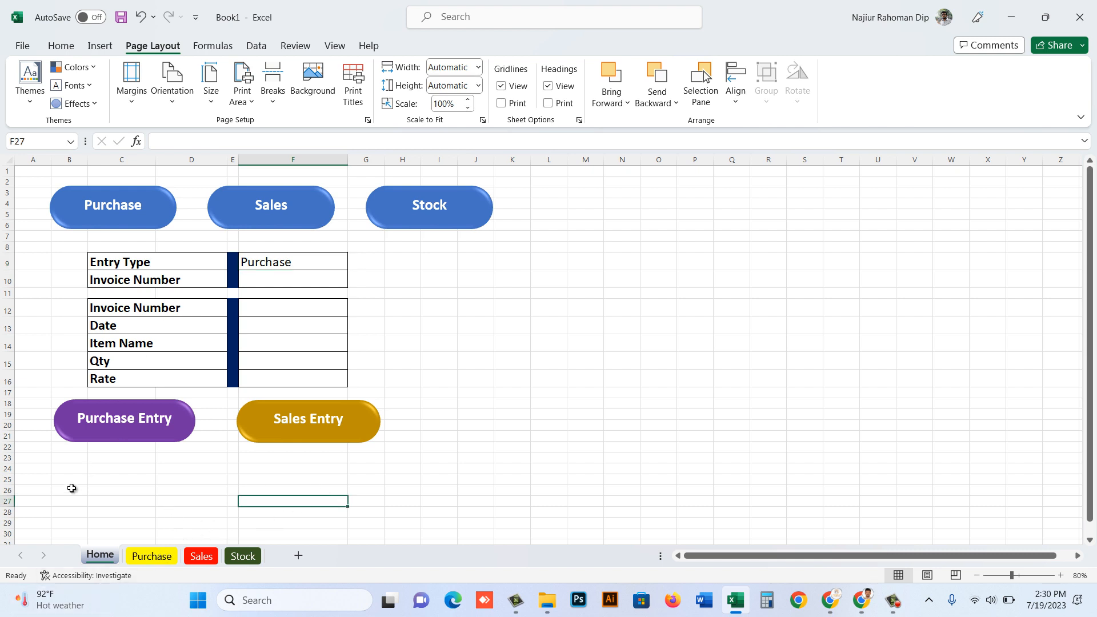
left_click(170, 307)
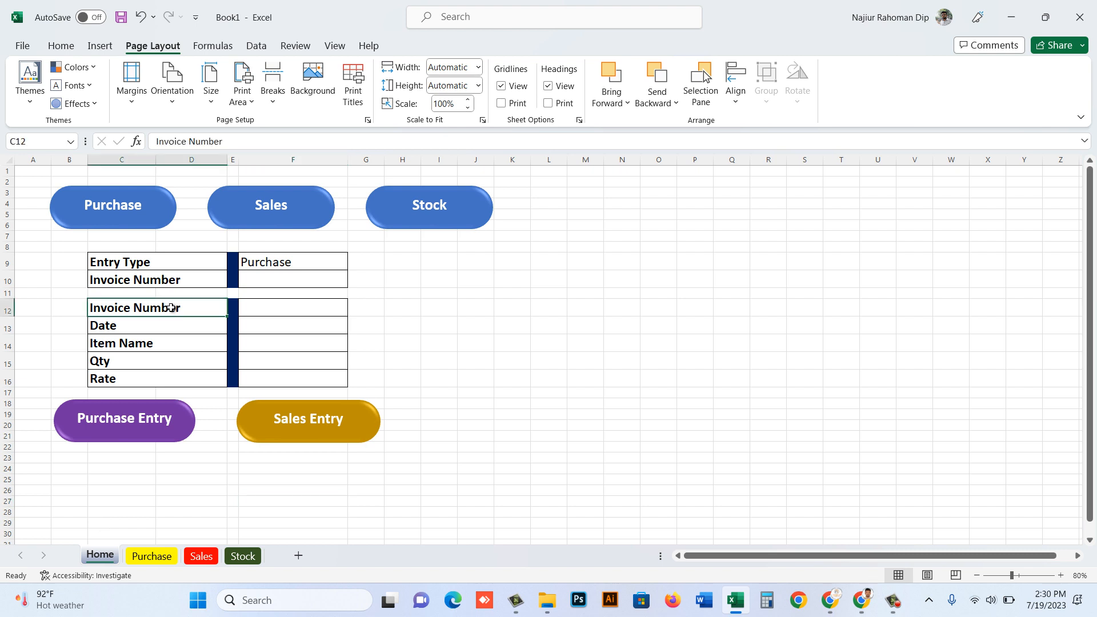
left_click_drag(171, 309, 172, 379)
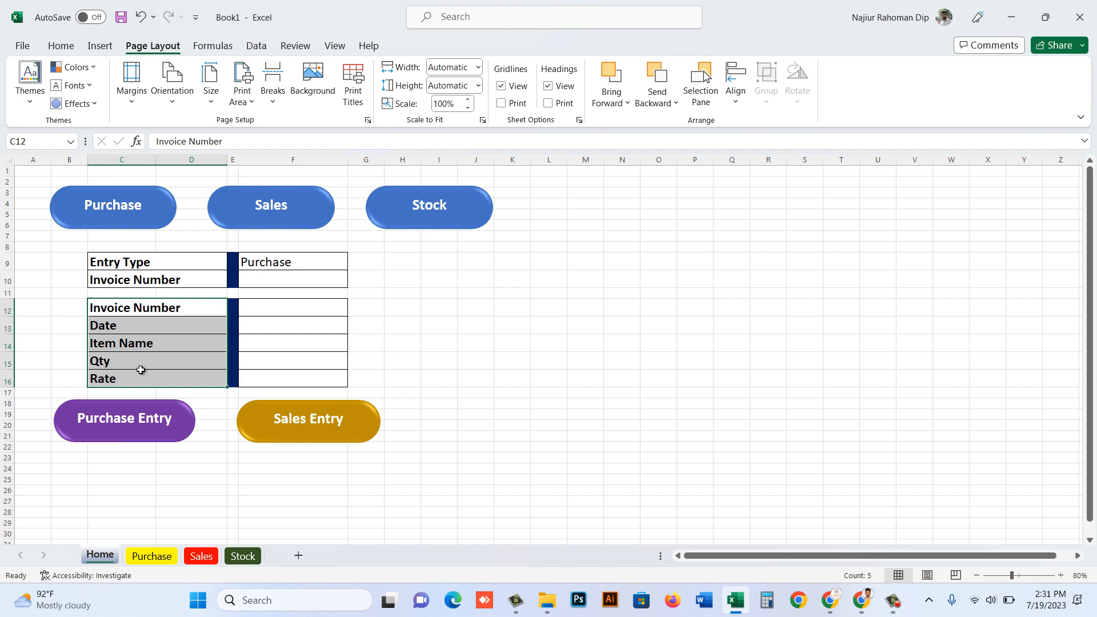
key("ctrl+c")
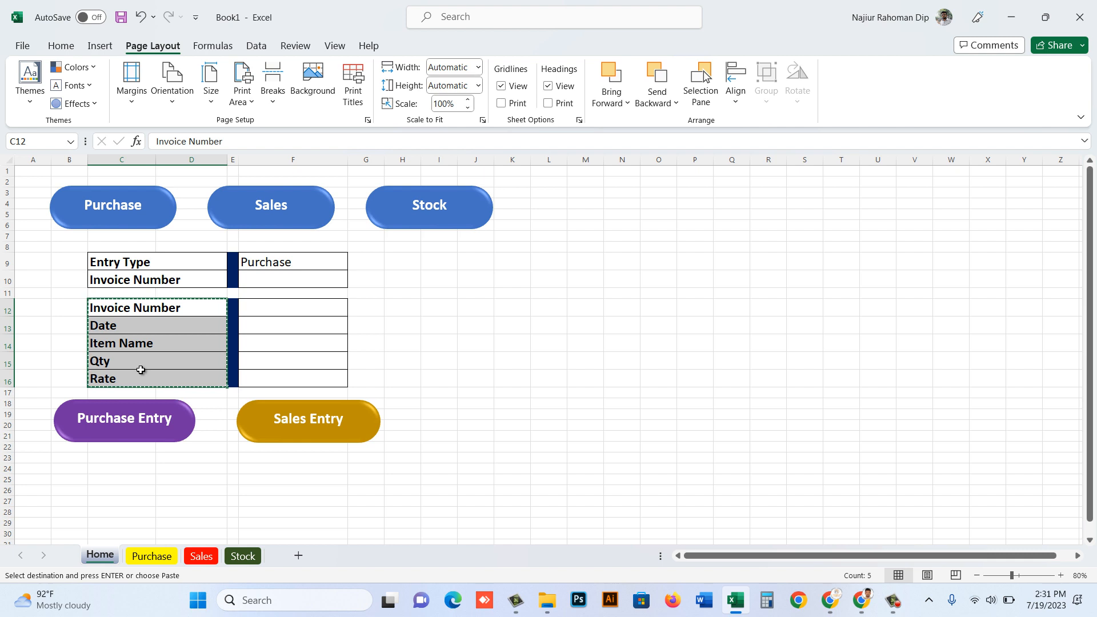
left_click(153, 557)
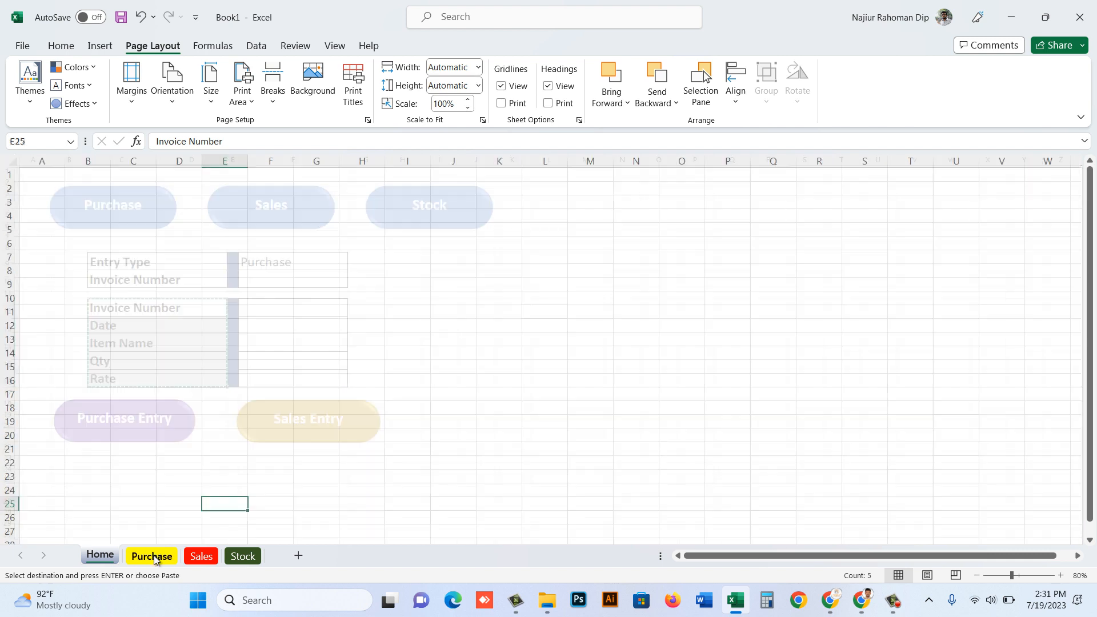
left_click(95, 218)
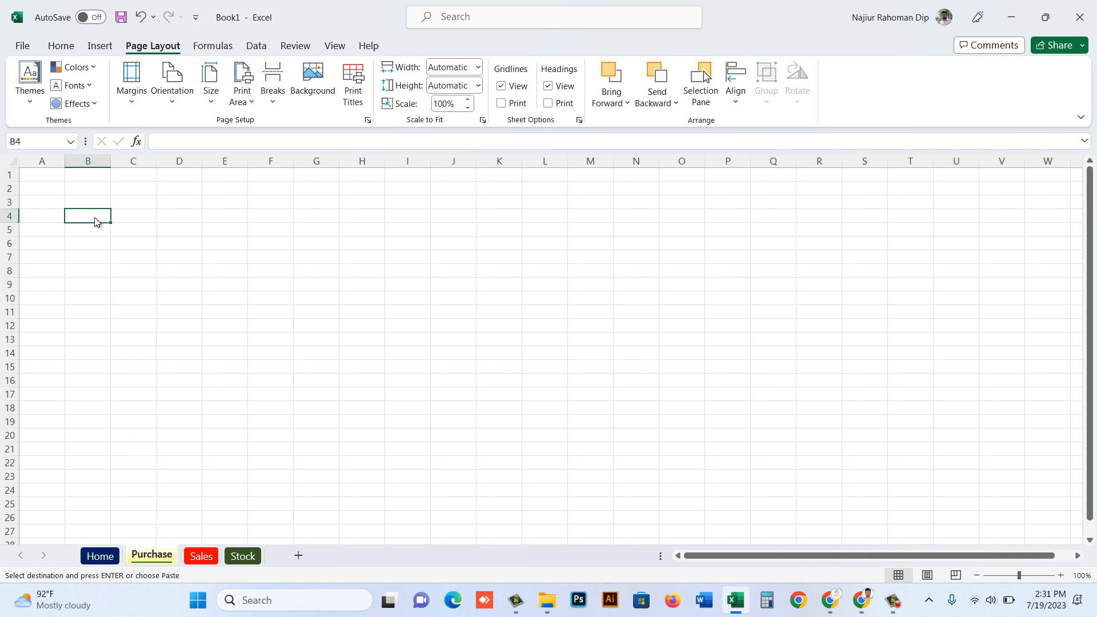
right_click(95, 222)
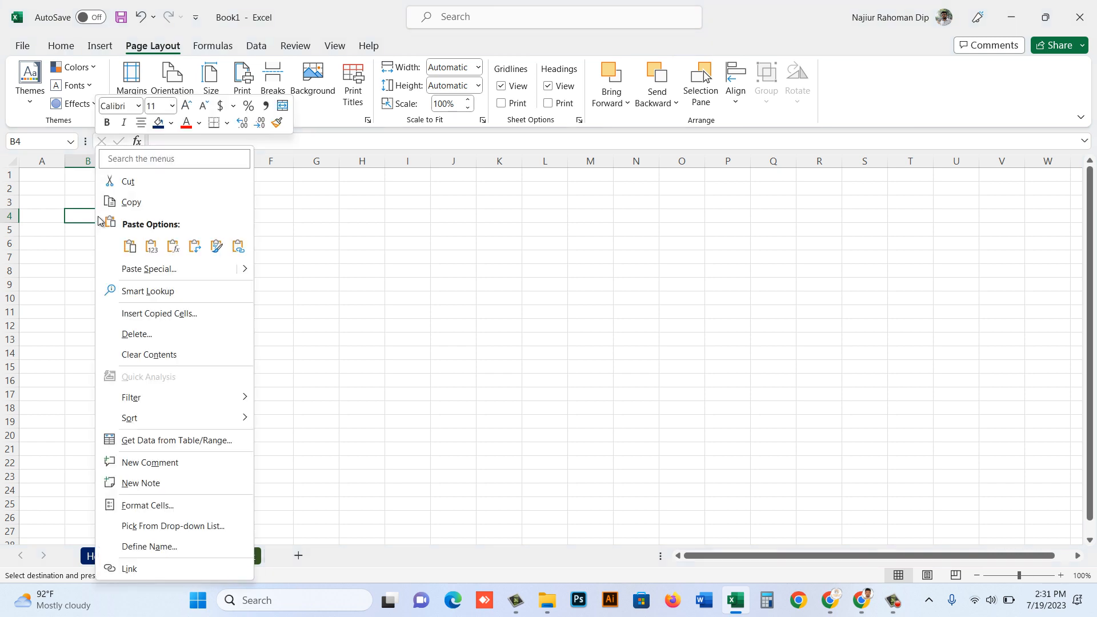
left_click(154, 269)
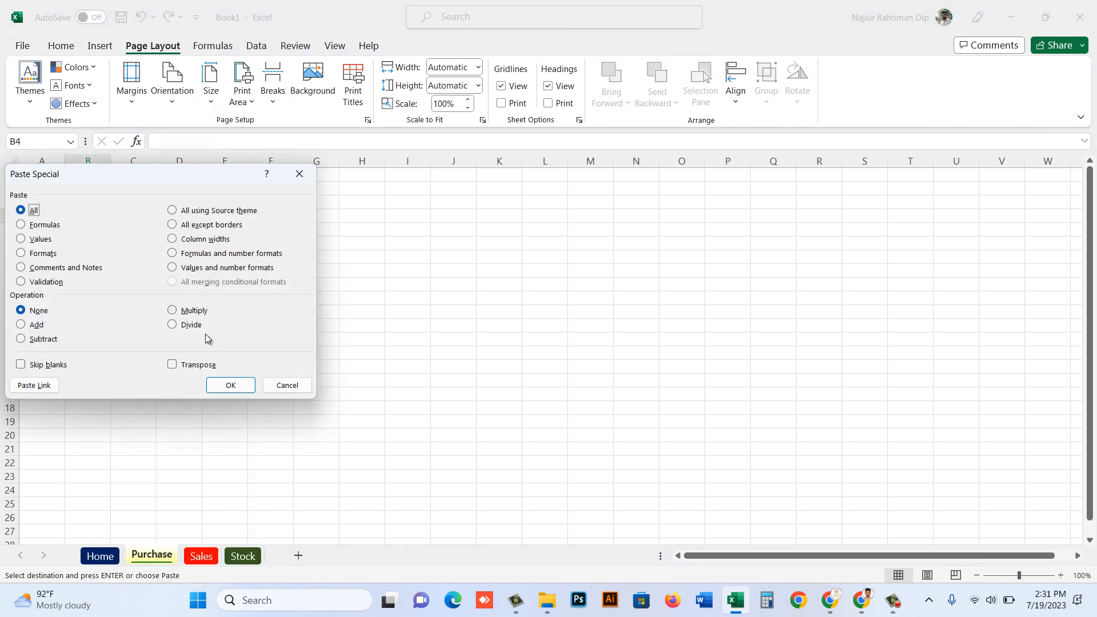
left_click_drag(104, 174, 437, 206)
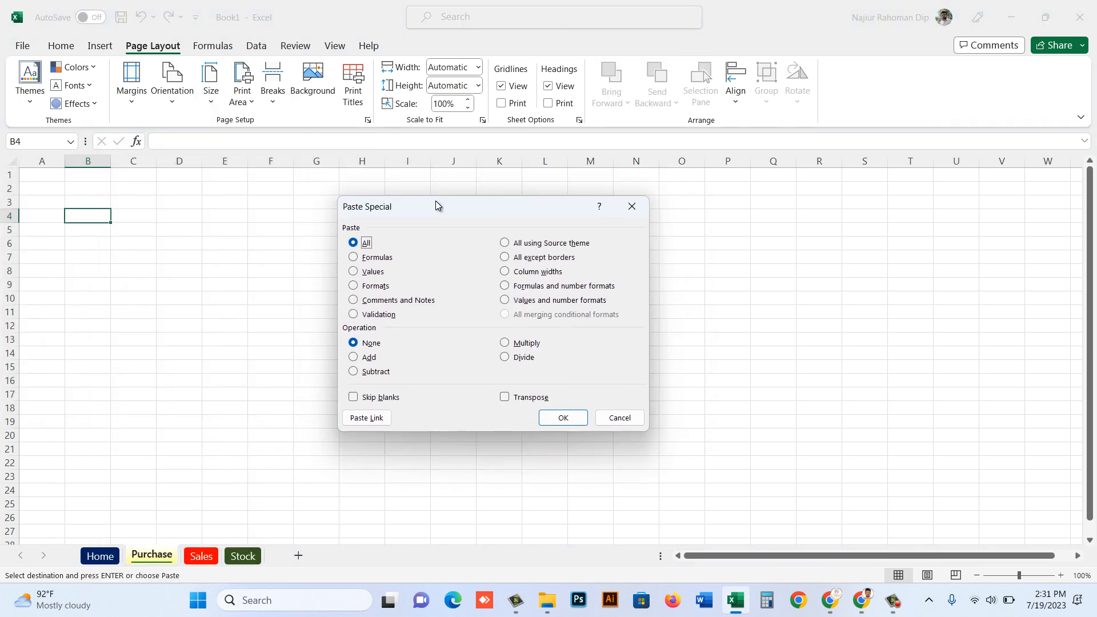
left_click(505, 397)
left_click(583, 418)
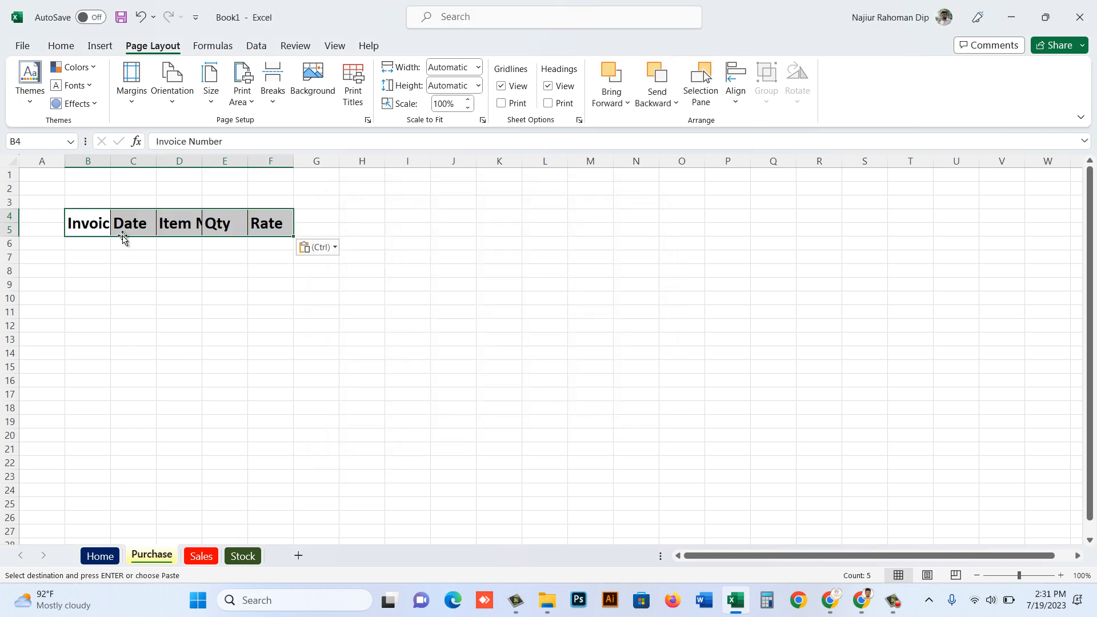
Step: Adjust columns B to F to suit the headings: fit Invoice Number and Item Name, narrow Date slightly, and widen Qty and Rate
double_click(113, 160)
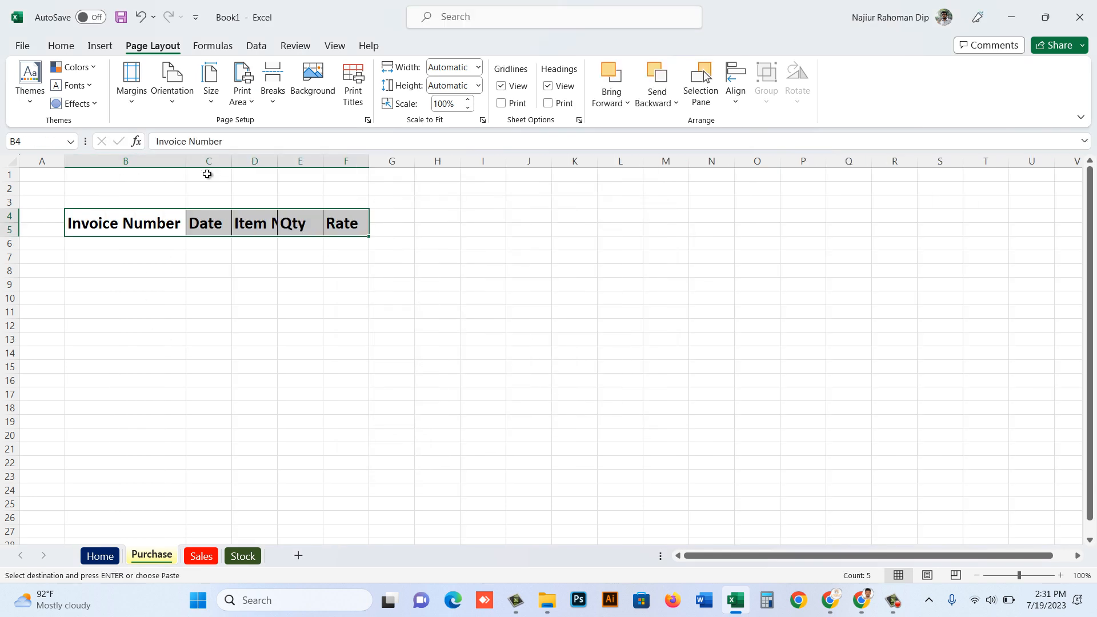
left_click_drag(232, 158, 227, 159)
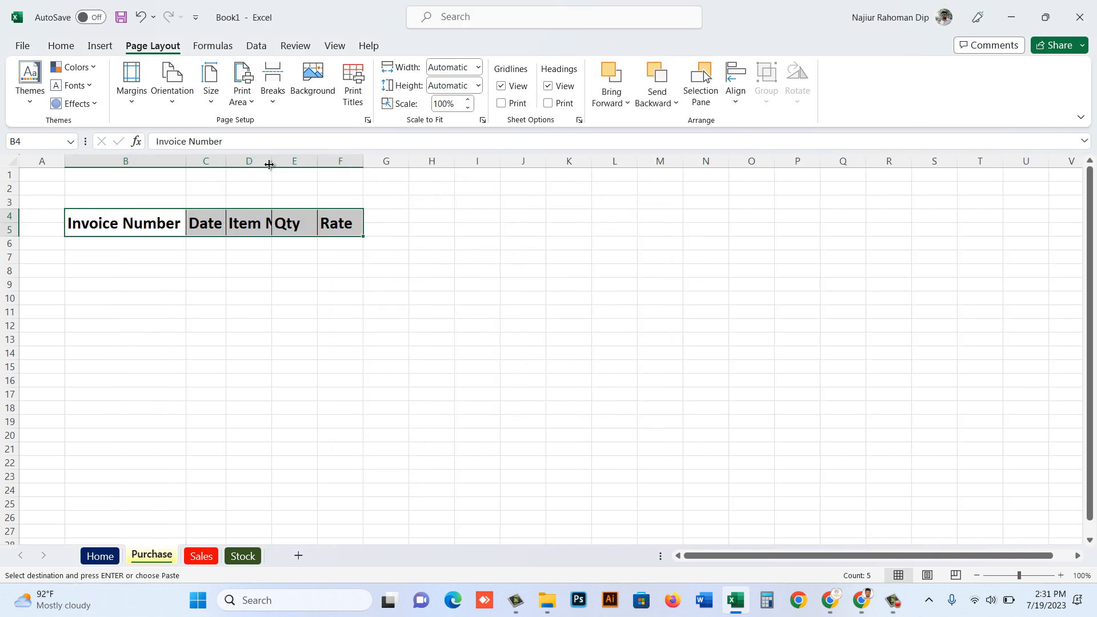
double_click(272, 159)
double_click(359, 161)
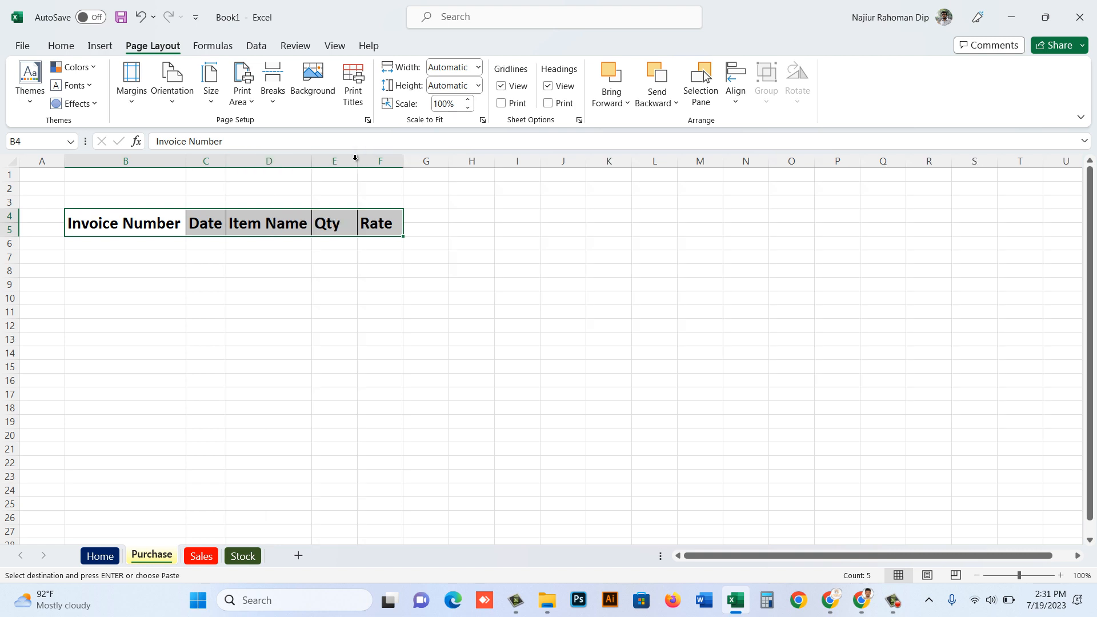
left_click_drag(347, 160, 487, 160)
left_click(509, 256)
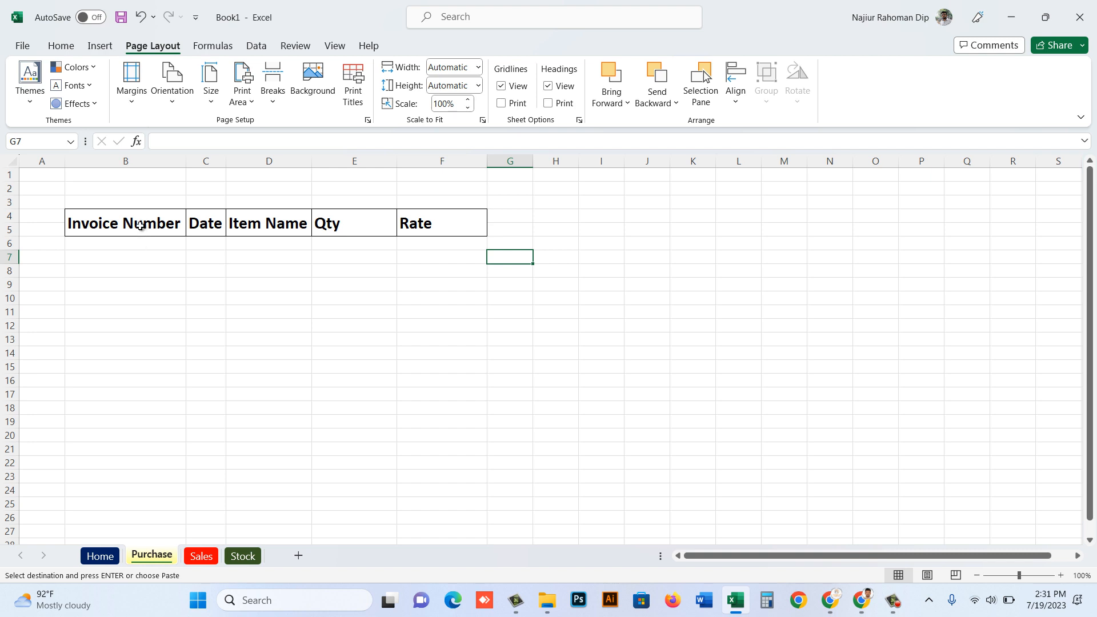
Step: Convert the range B4:F7 on the Purchase sheet into a table that uses its first row as headers
left_click_drag(140, 224, 433, 231)
left_click(275, 337)
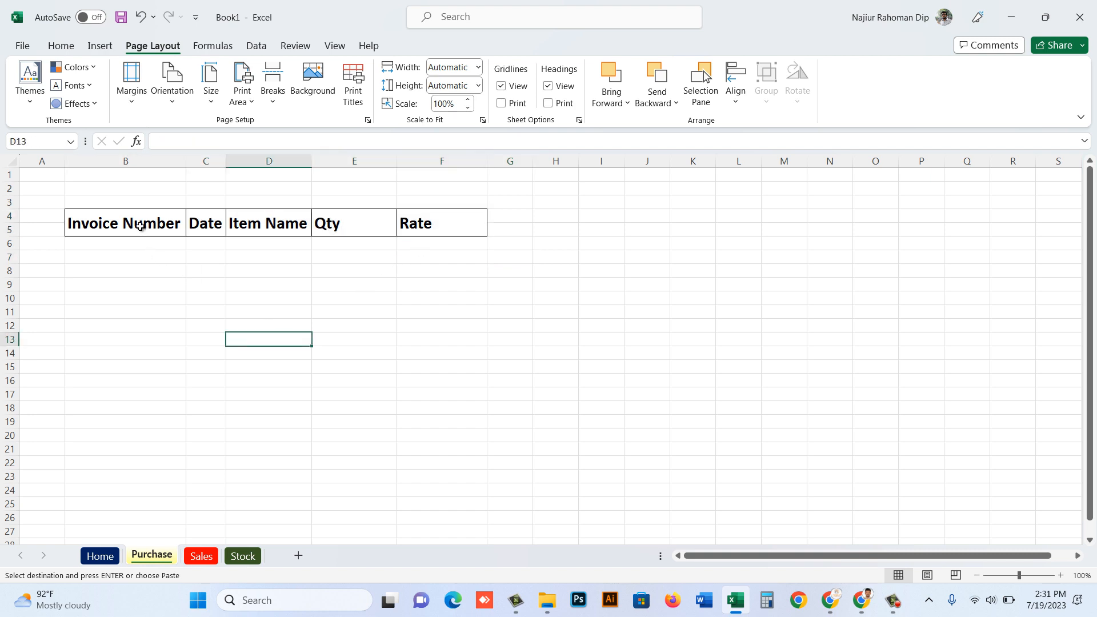
left_click_drag(140, 224, 441, 260)
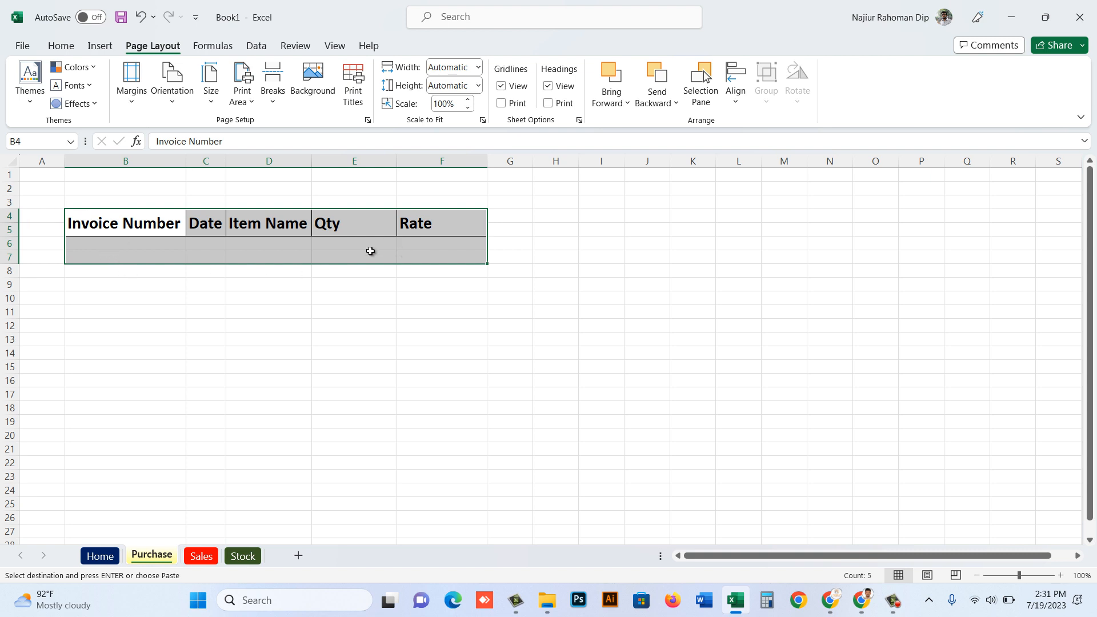
key("ctrl+t")
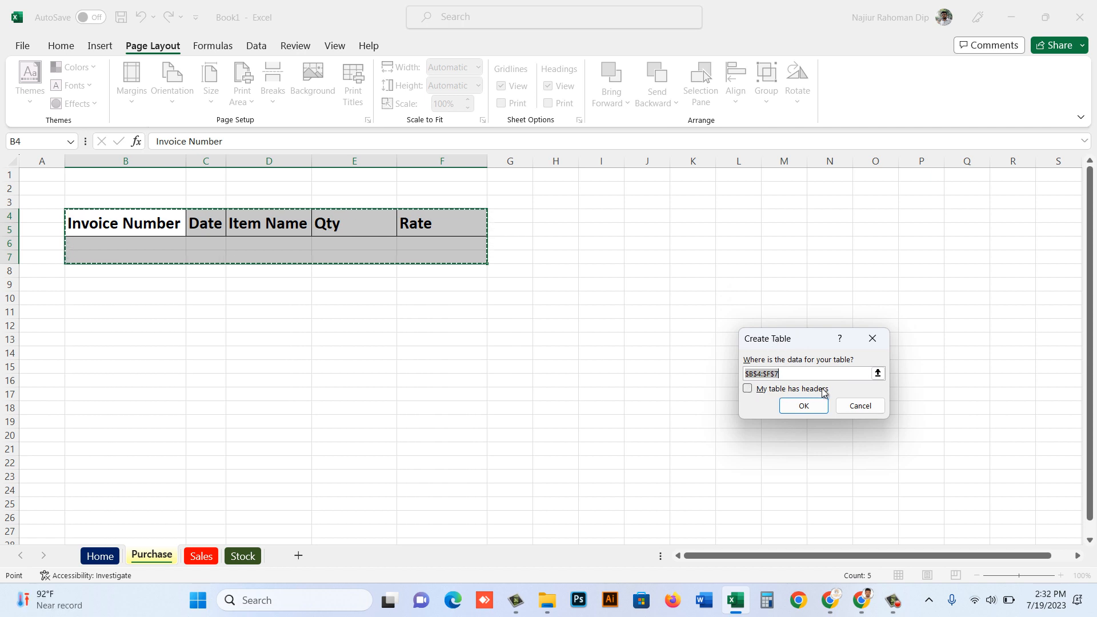
left_click(747, 388)
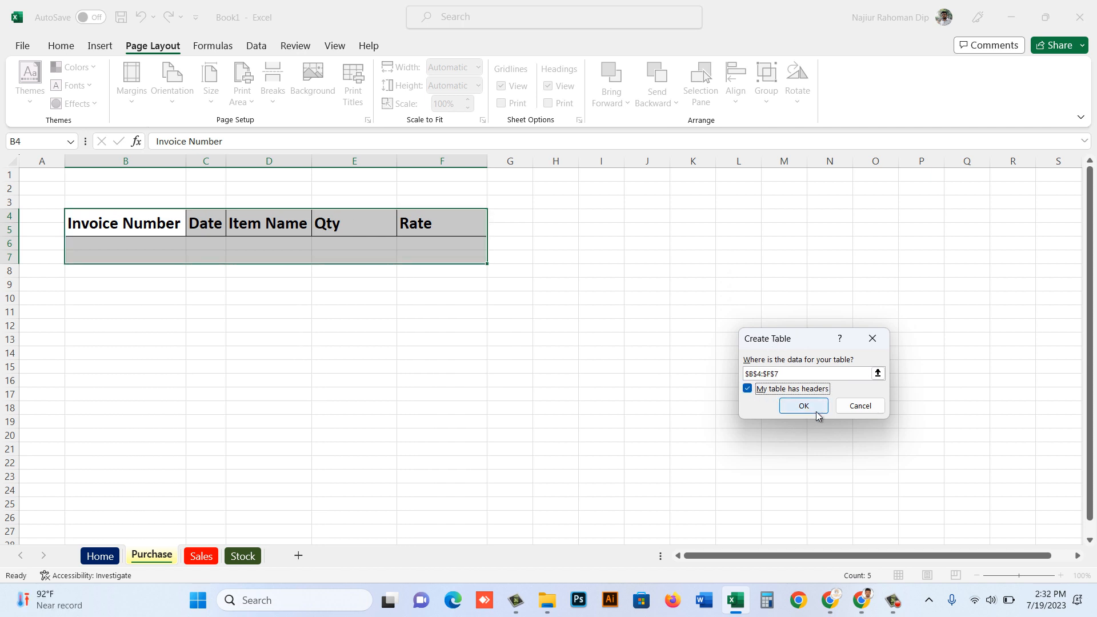
left_click(805, 406)
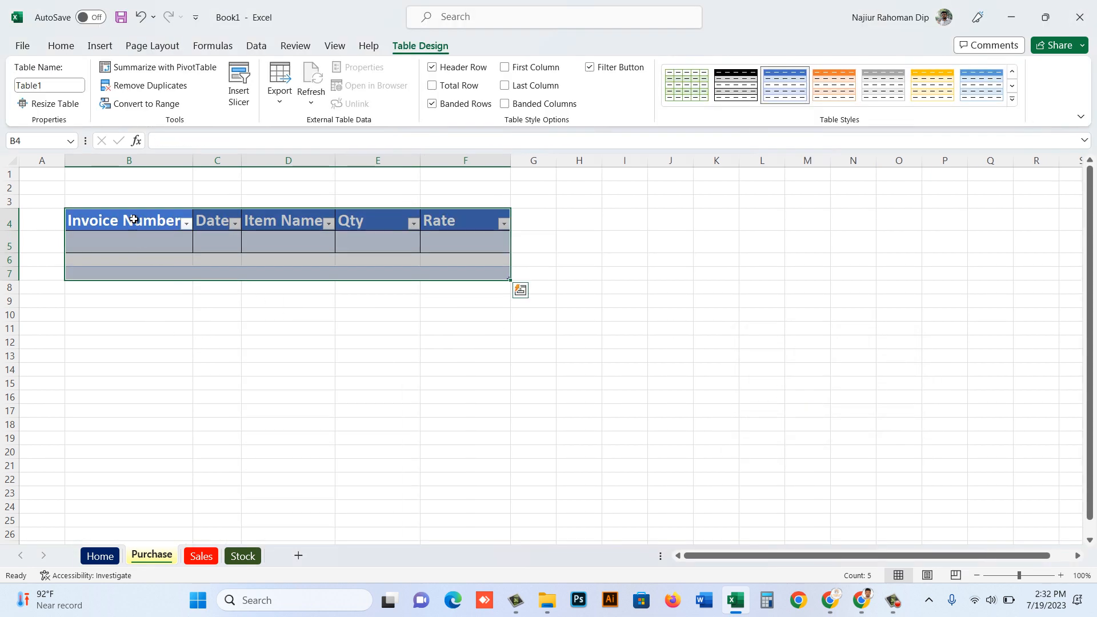
Step: Widen the Date, Item Name and Invoice Number columns of the purchase table so the headings clear the filter arrows
left_click_drag(241, 161, 244, 161)
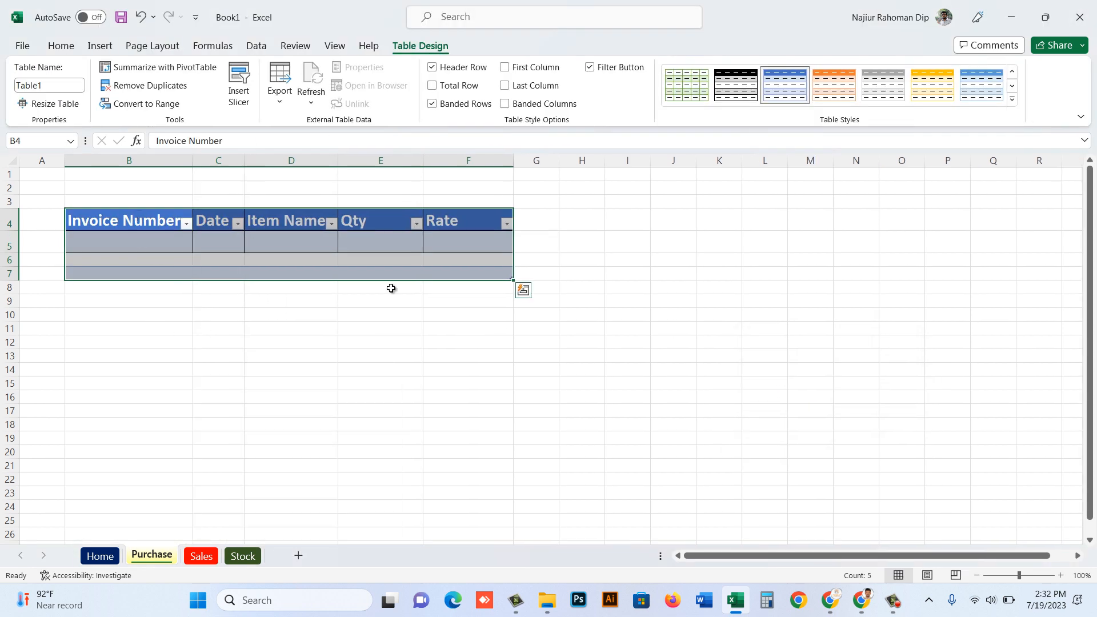
left_click_drag(338, 162, 369, 166)
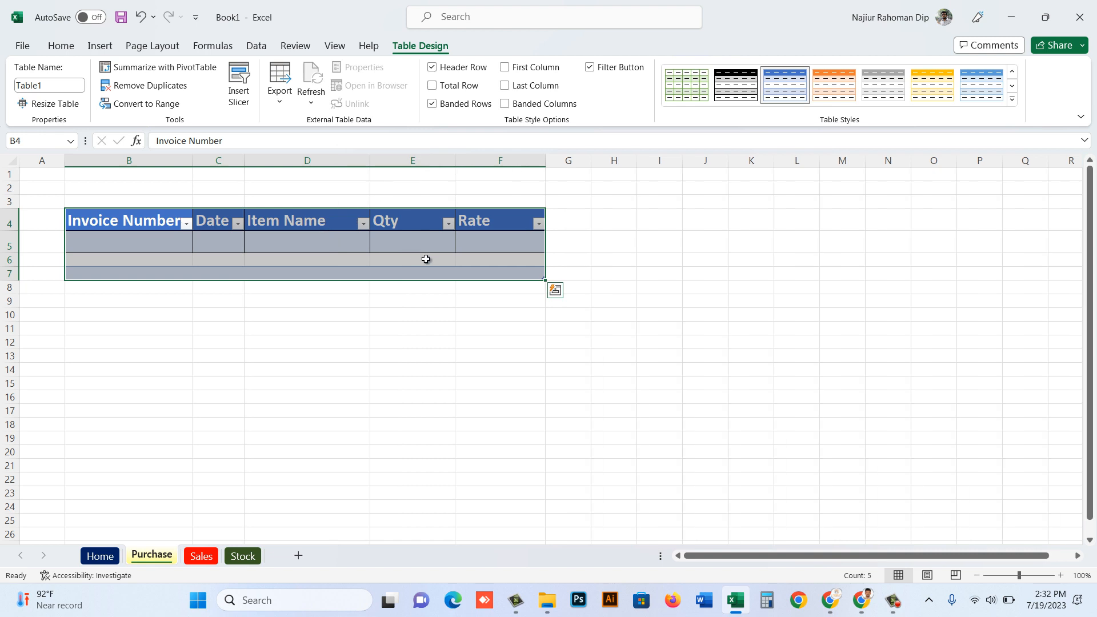
left_click(699, 297)
left_click_drag(193, 161, 232, 160)
left_click(269, 329)
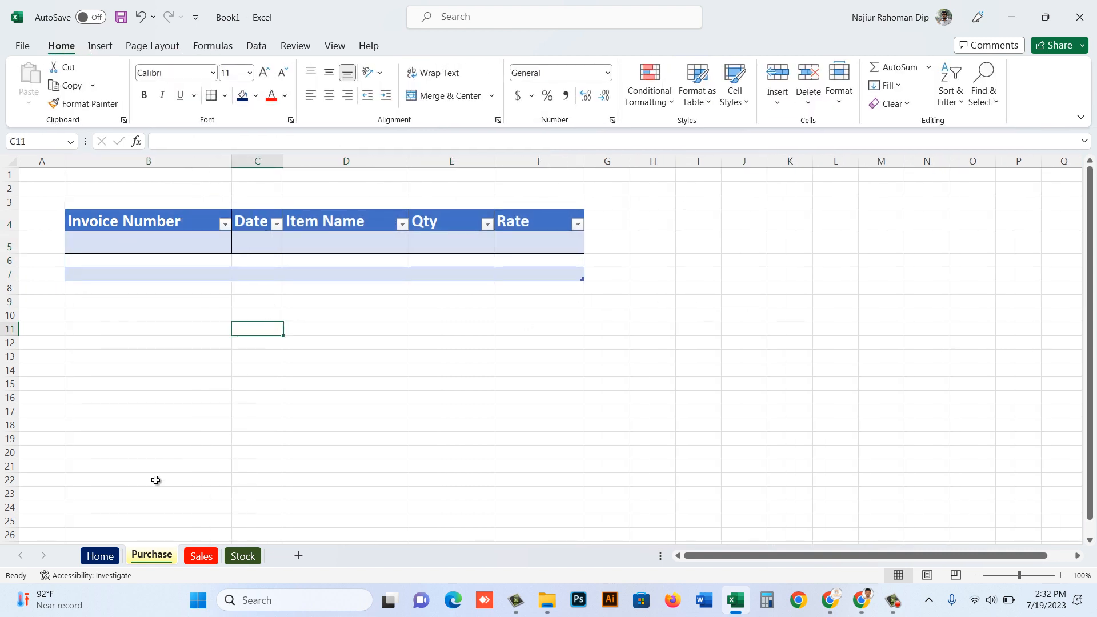
left_click(205, 557)
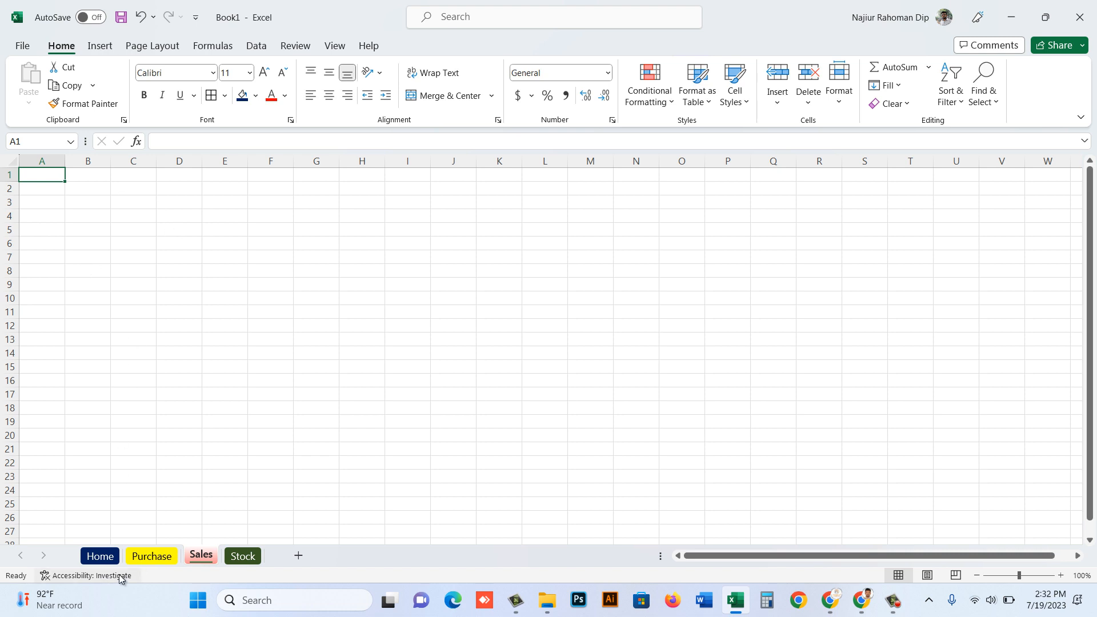
left_click(140, 557)
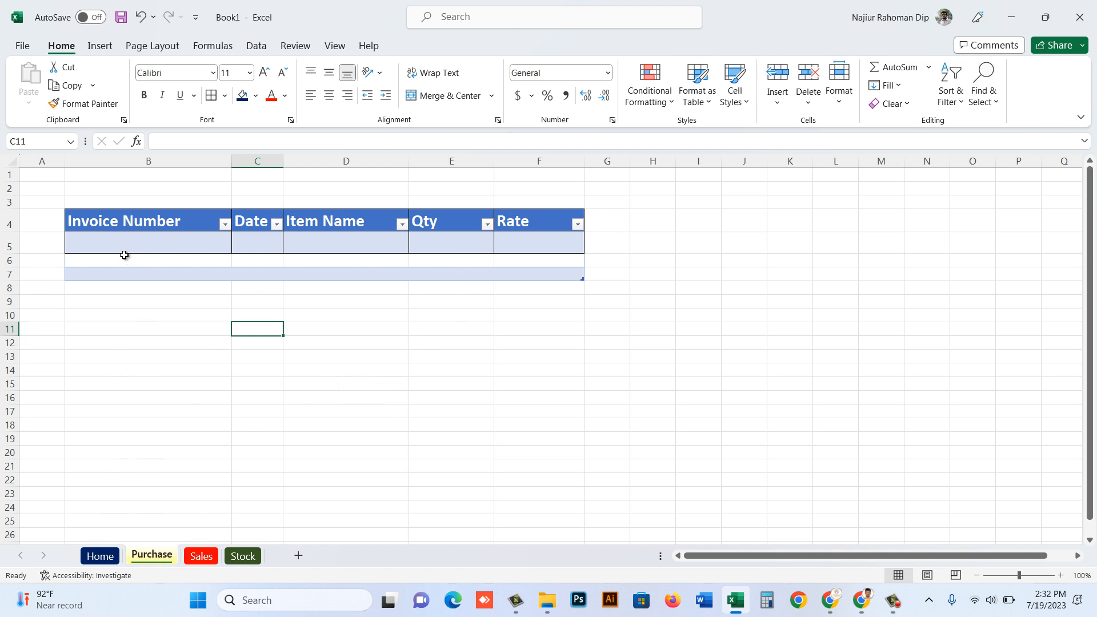
left_click(101, 556)
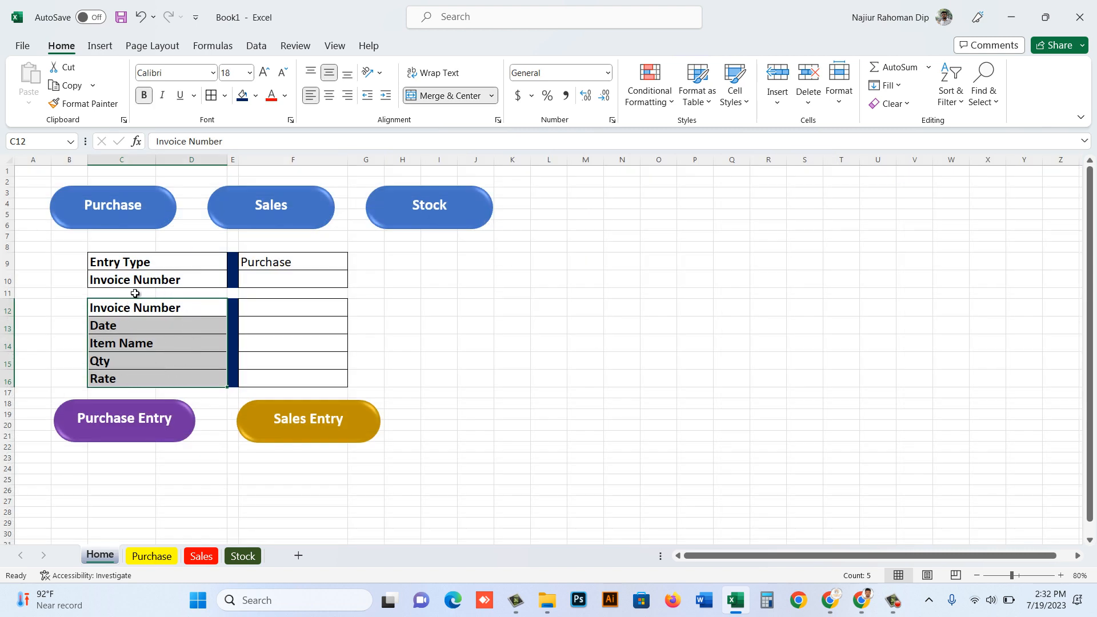
Step: Delete row 5, the tall empty row directly below the table headings on the Purchase sheet
left_click(154, 556)
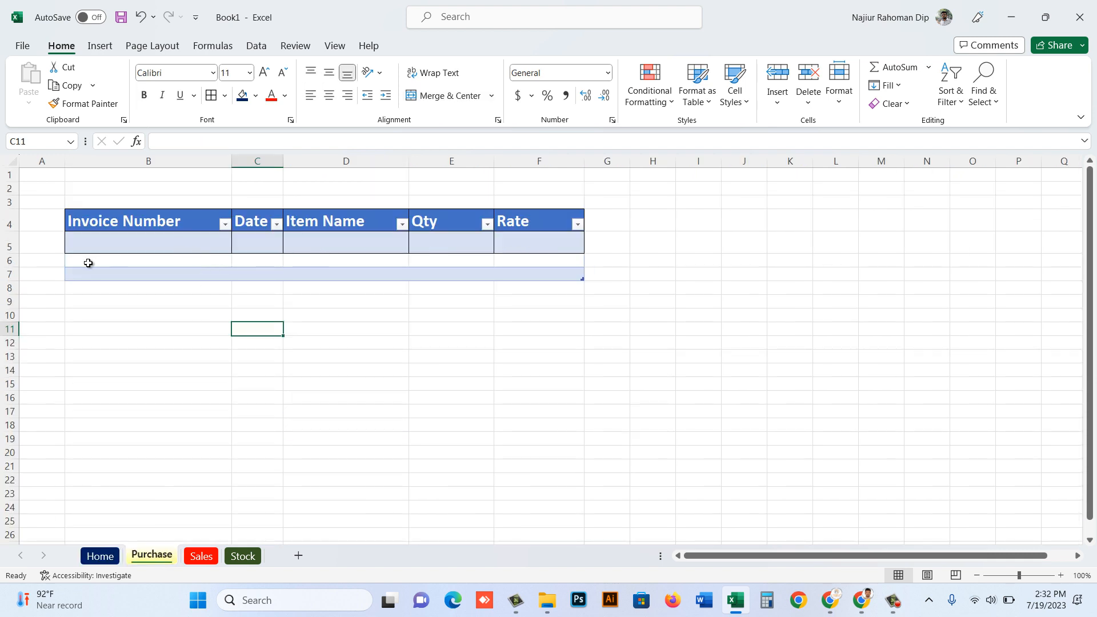
left_click(10, 246)
right_click(17, 246)
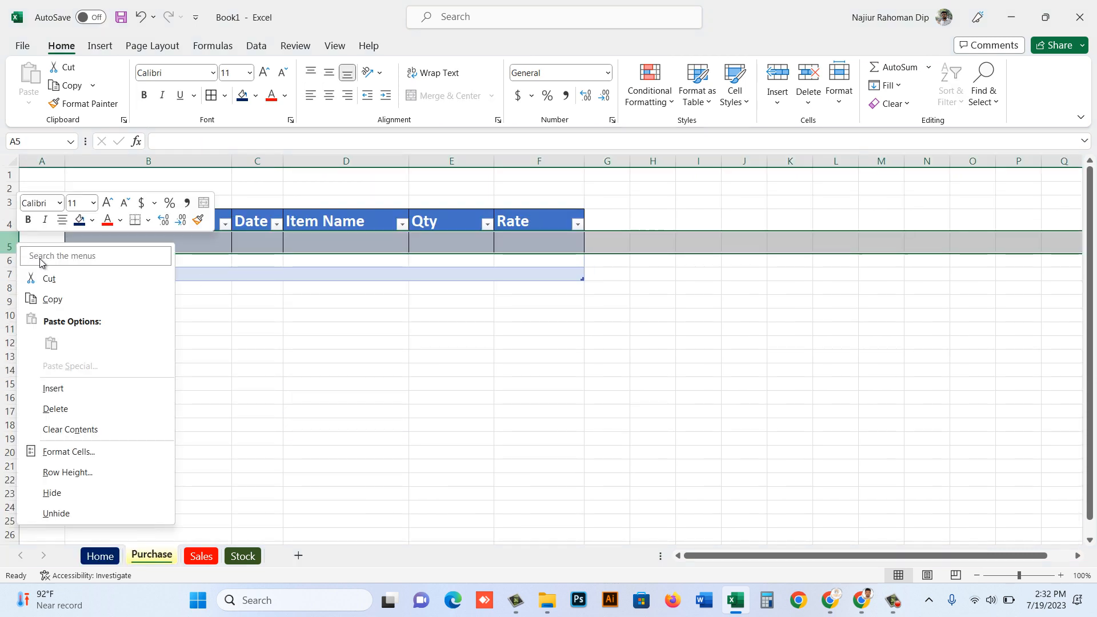
left_click(56, 409)
left_click(460, 387)
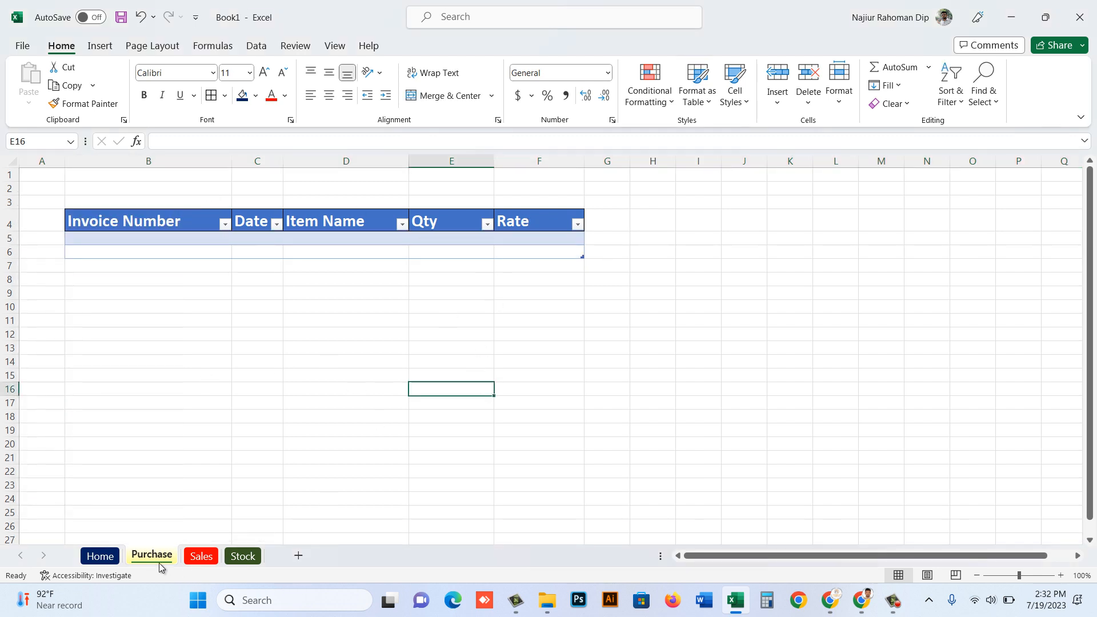
Step: Copy the five labels from Invoice Number to Rate in C12:C16 on the Home sheet and paste them transposed at B4 on Sales
left_click(102, 556)
left_click_drag(197, 307, 188, 379)
key("ctrl+c")
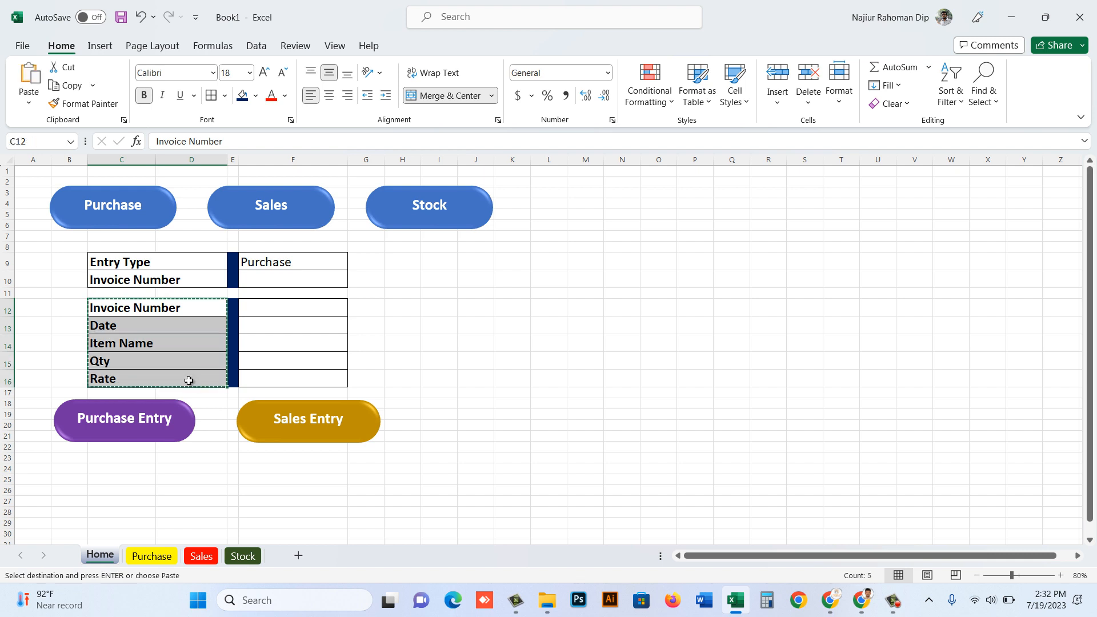
left_click(201, 556)
left_click(84, 219)
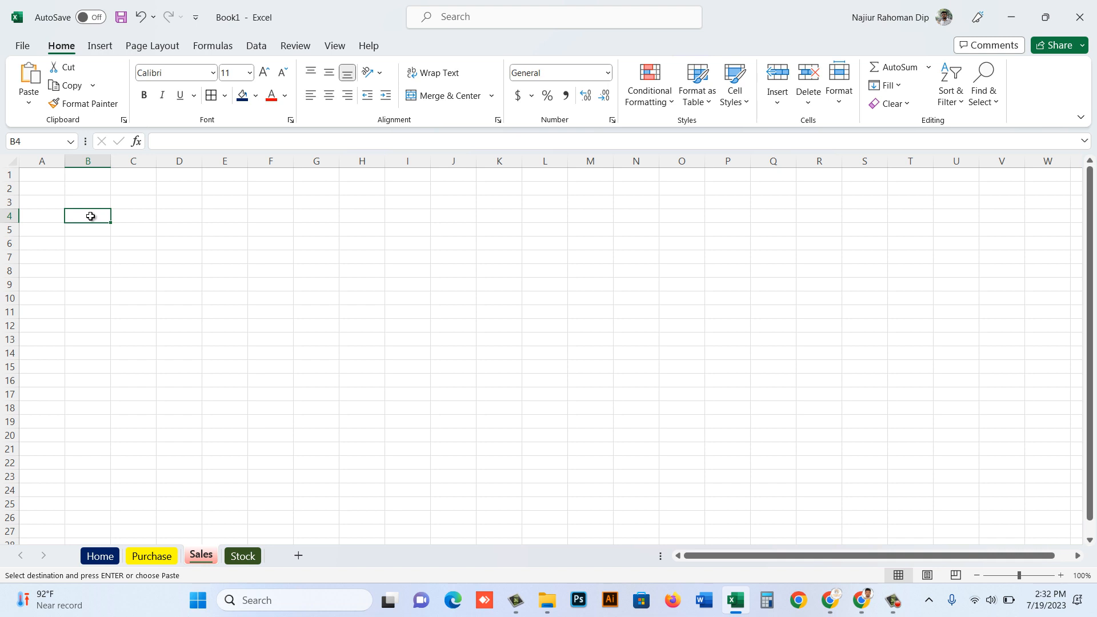
right_click(91, 221)
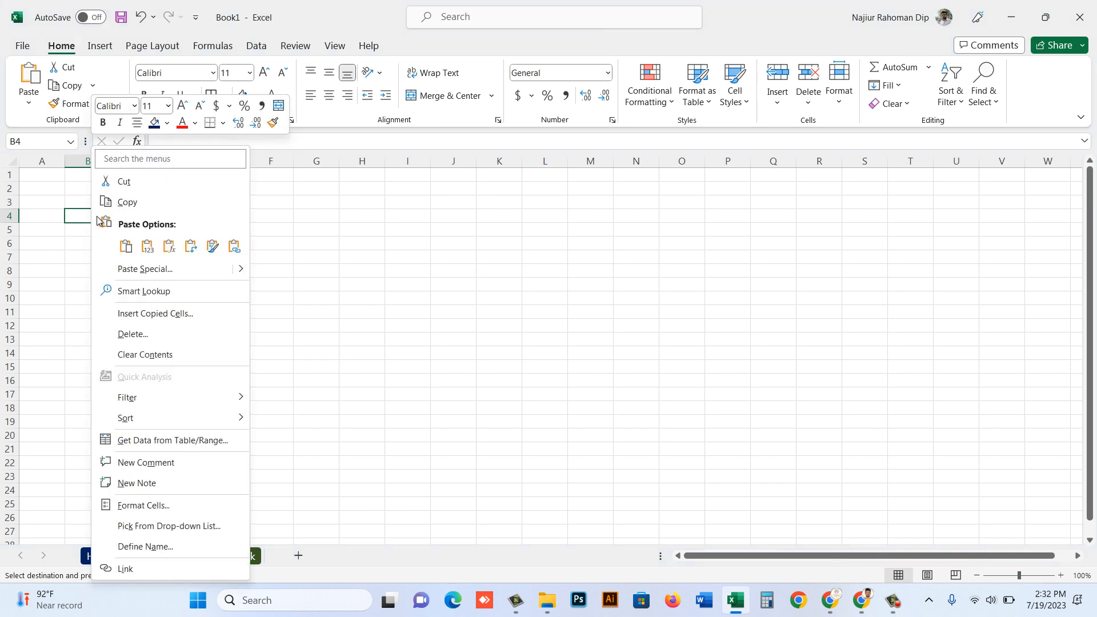
left_click(143, 268)
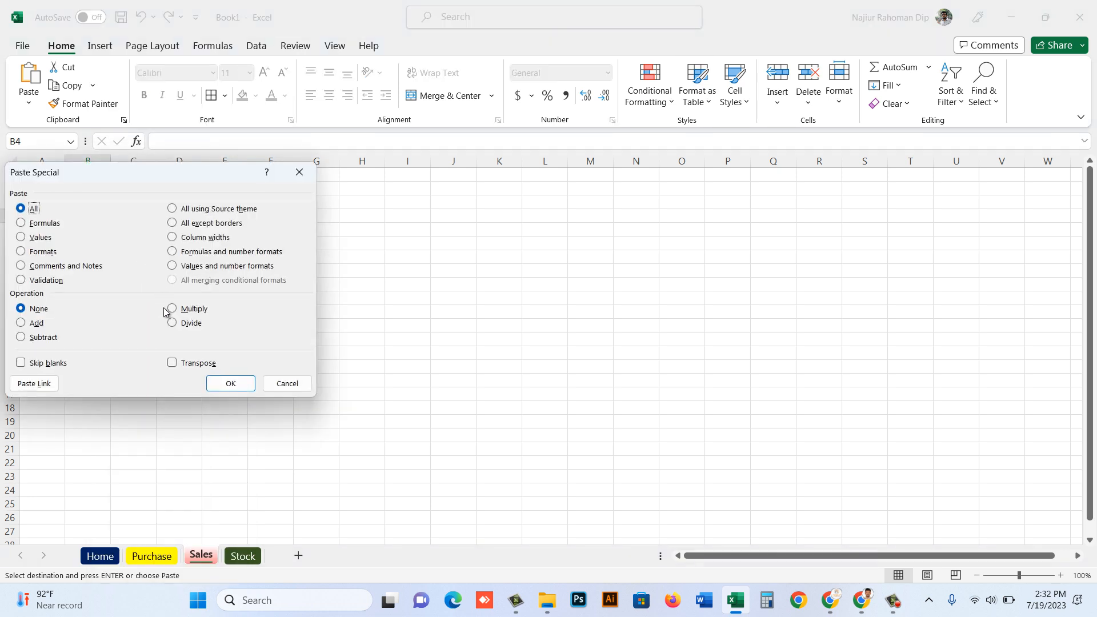
left_click(172, 363)
left_click(231, 383)
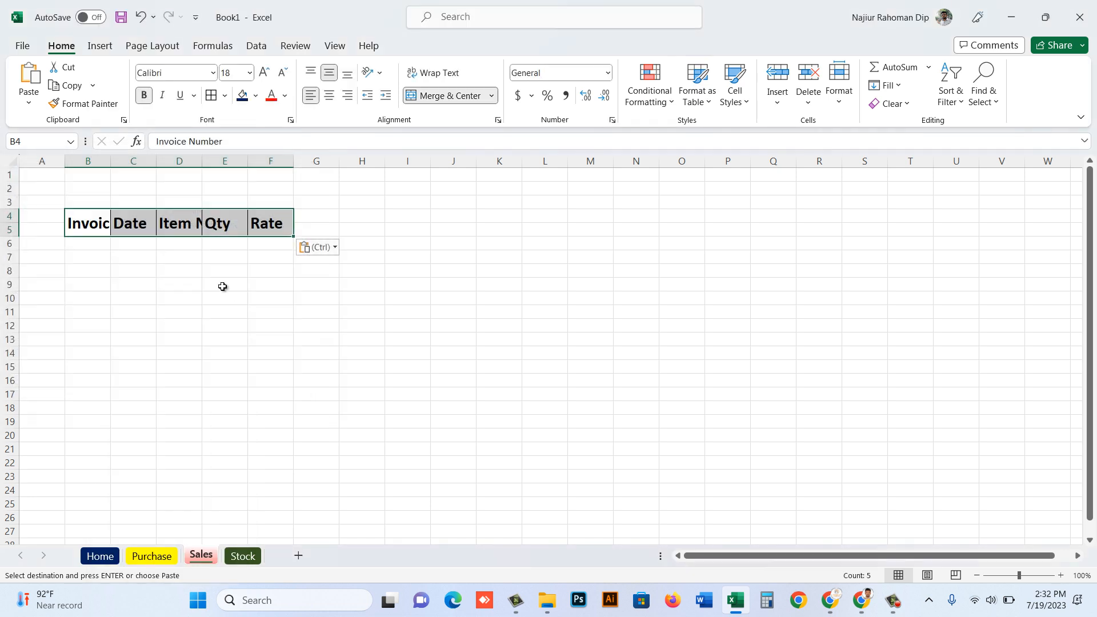
Step: Widen columns B to F on the Sales sheet to suit the headings and convert B4:F7 into a table with headers
left_click_drag(110, 156, 679, 161)
left_click(653, 242)
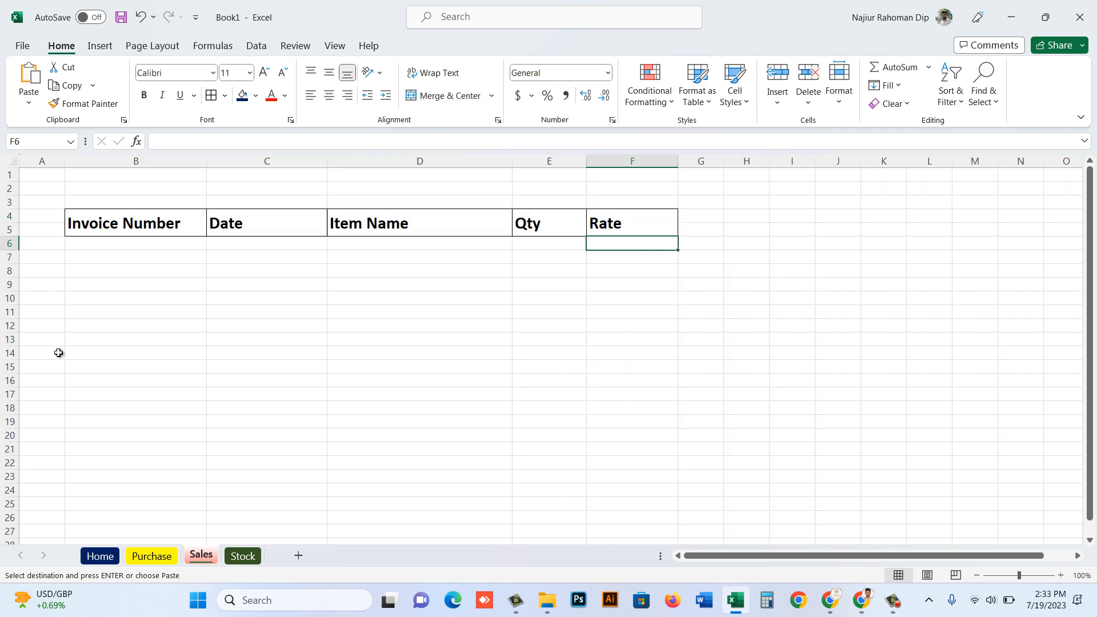
mouse_move(144, 225)
left_mouse_down()
mouse_move(720, 250)
mouse_move(656, 240)
mouse_move(649, 260)
left_mouse_up()
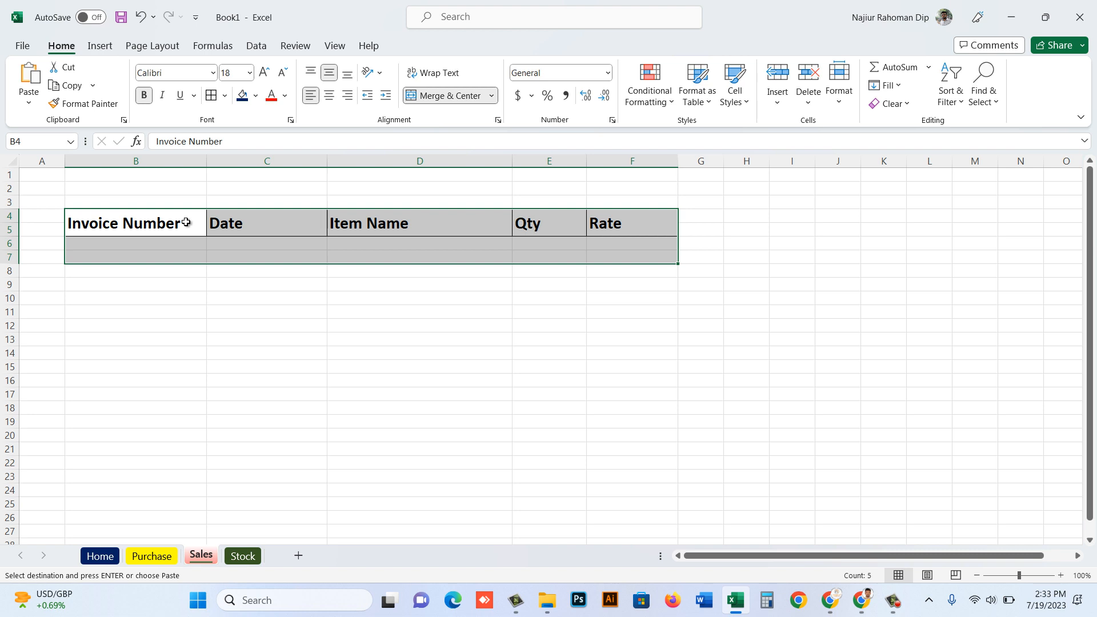
key("ctrl+t")
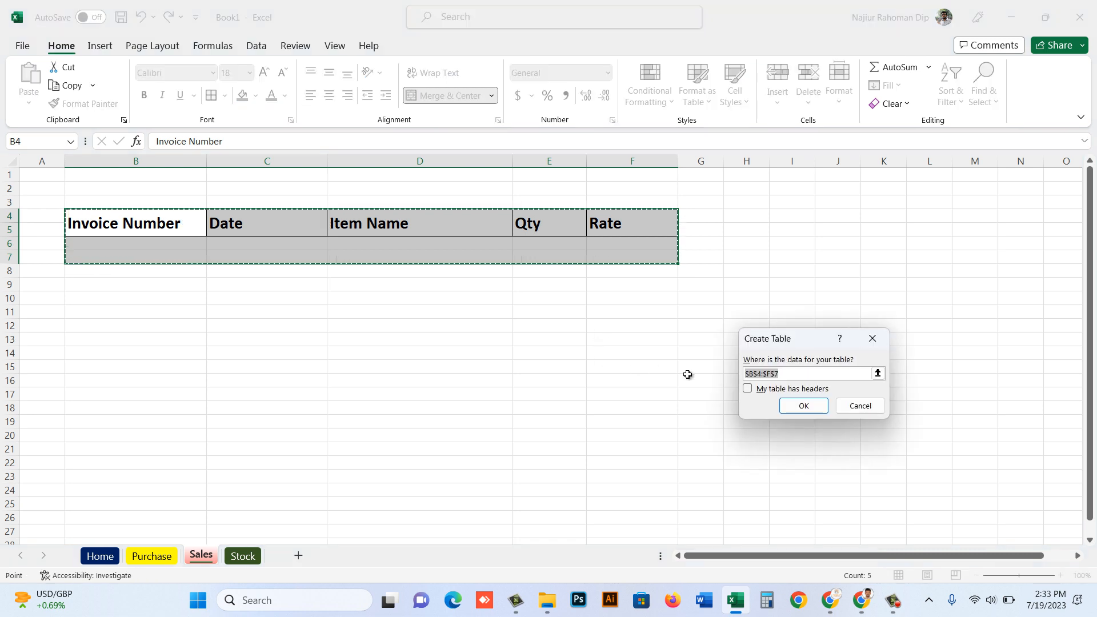
left_click(748, 389)
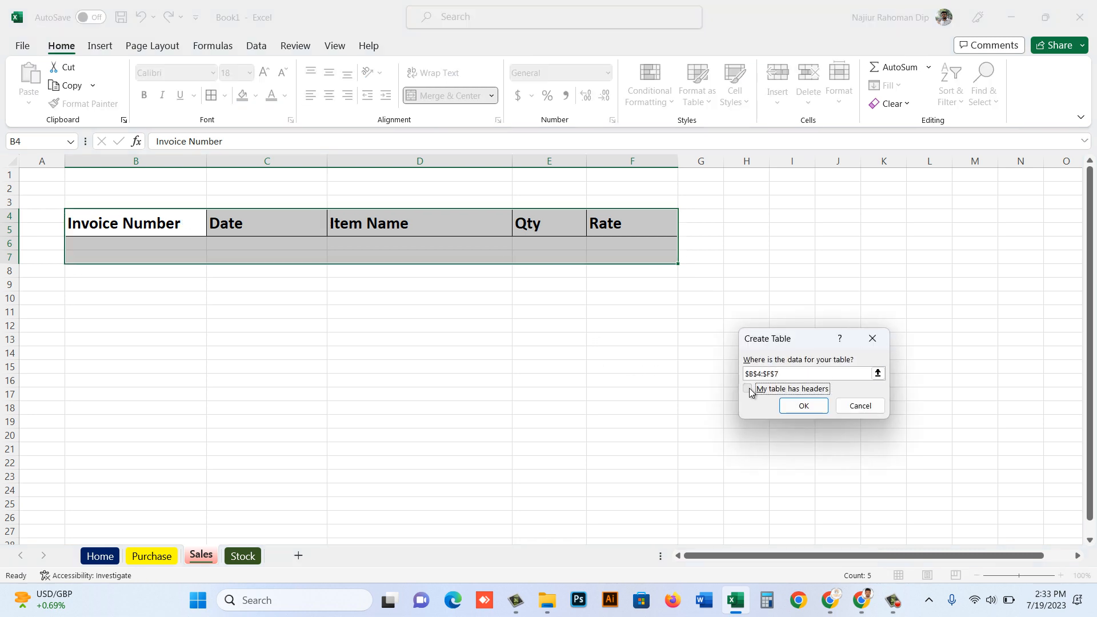
left_click(810, 406)
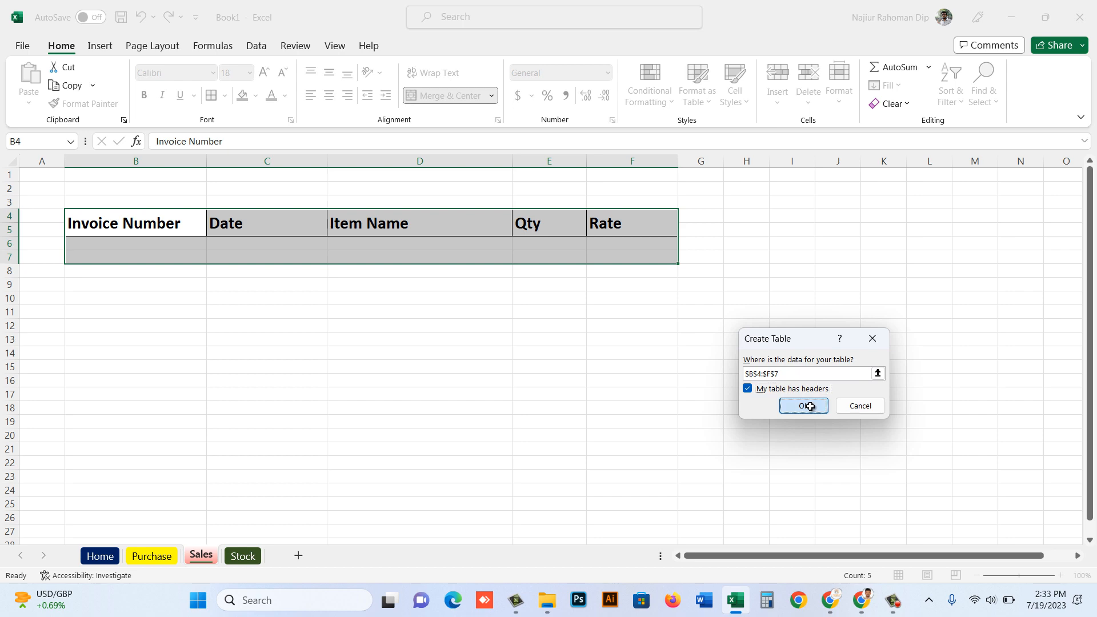
Step: Delete row 5, the tall empty row directly below the table headings on the Sales sheet
left_click(10, 246)
right_click(11, 247)
key("Escape")
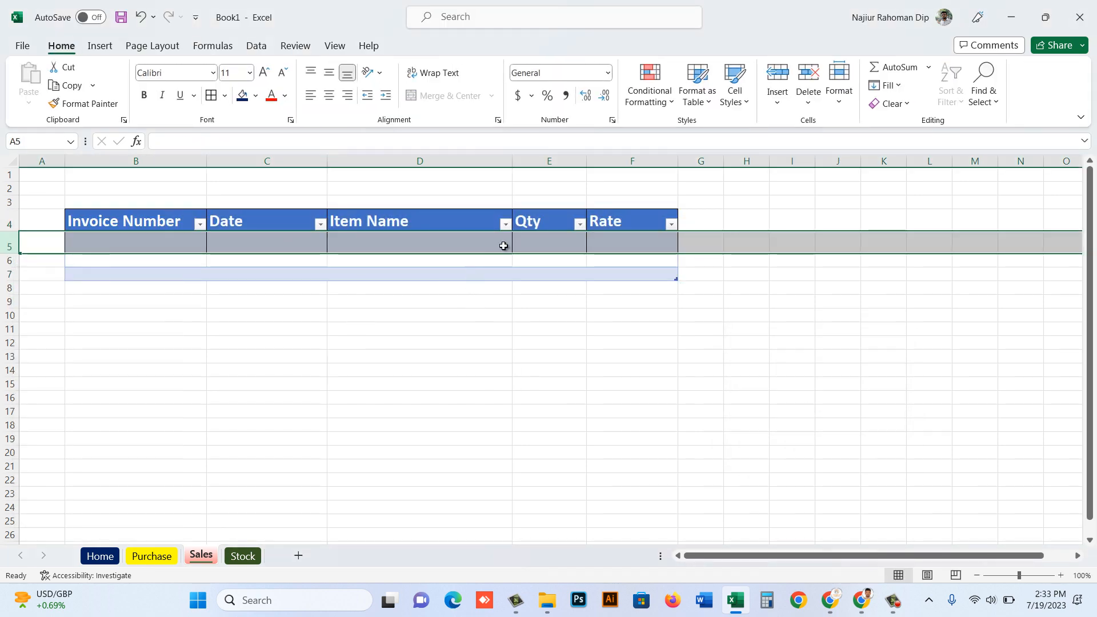
left_click_drag(639, 238, 74, 249)
left_click(10, 247)
right_click(11, 247)
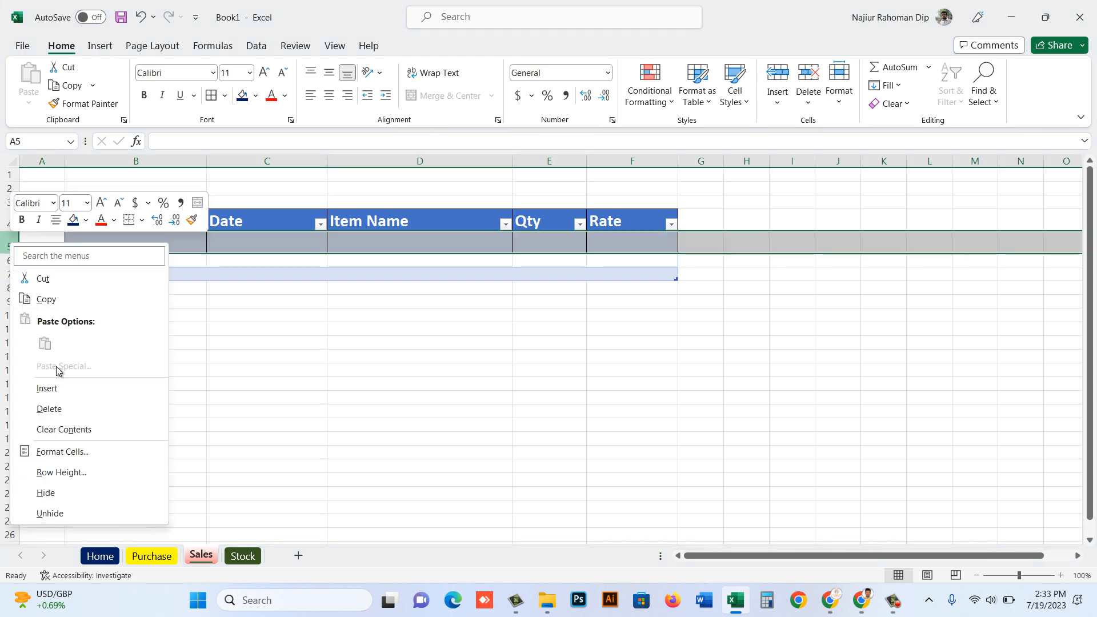
left_click(29, 406)
left_click(451, 407)
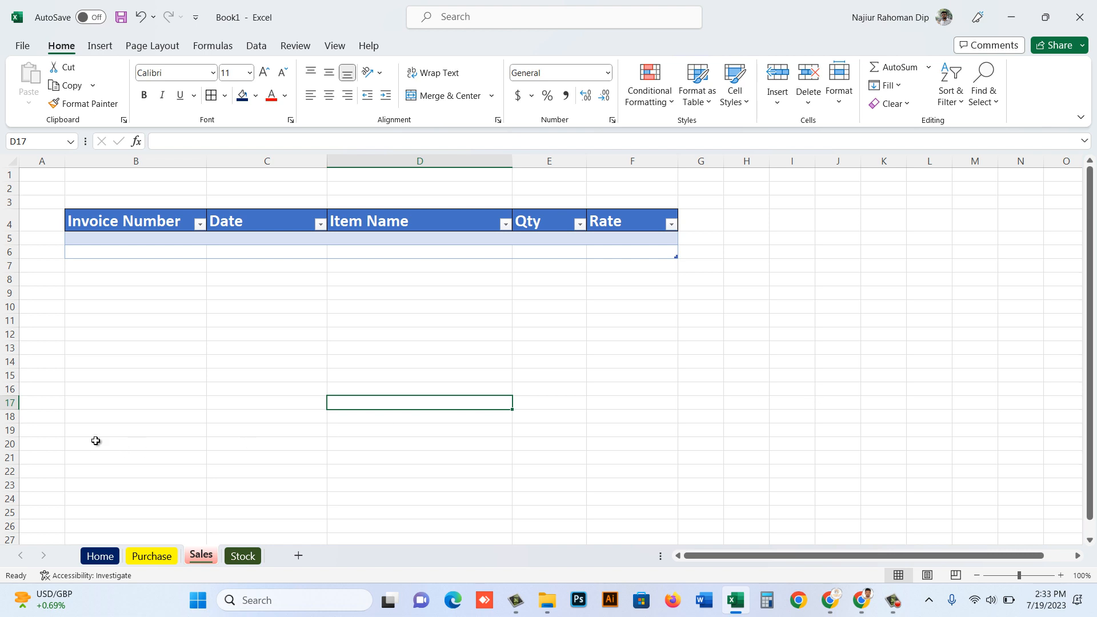
Step: Widen the Date column of the table on the Purchase sheet to about the width of the Item Name column
left_click(163, 558)
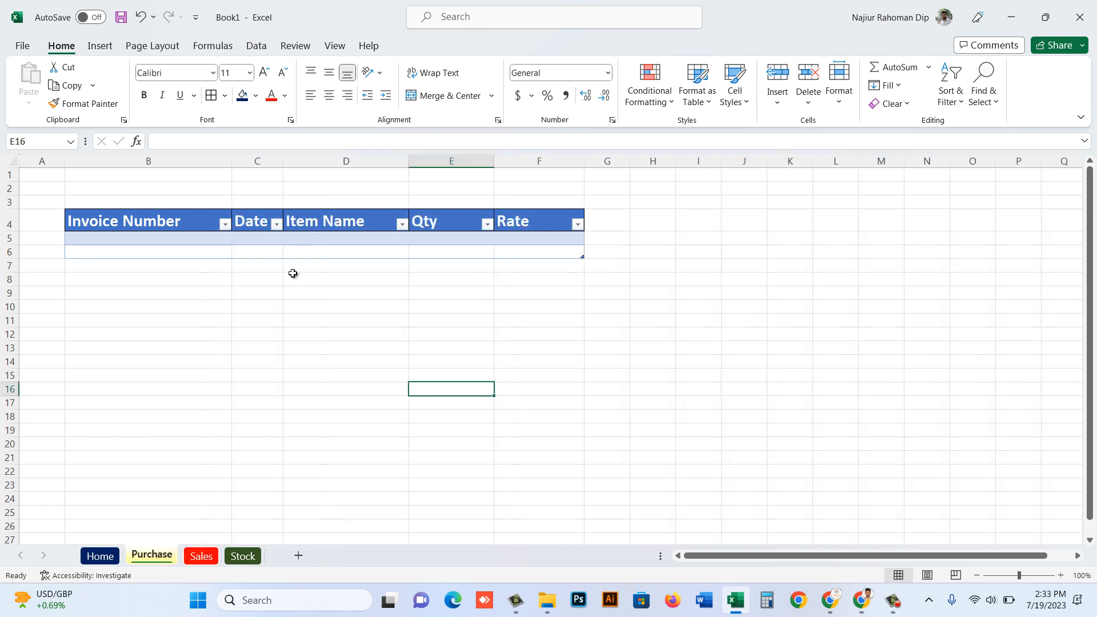
left_click_drag(283, 166, 366, 165)
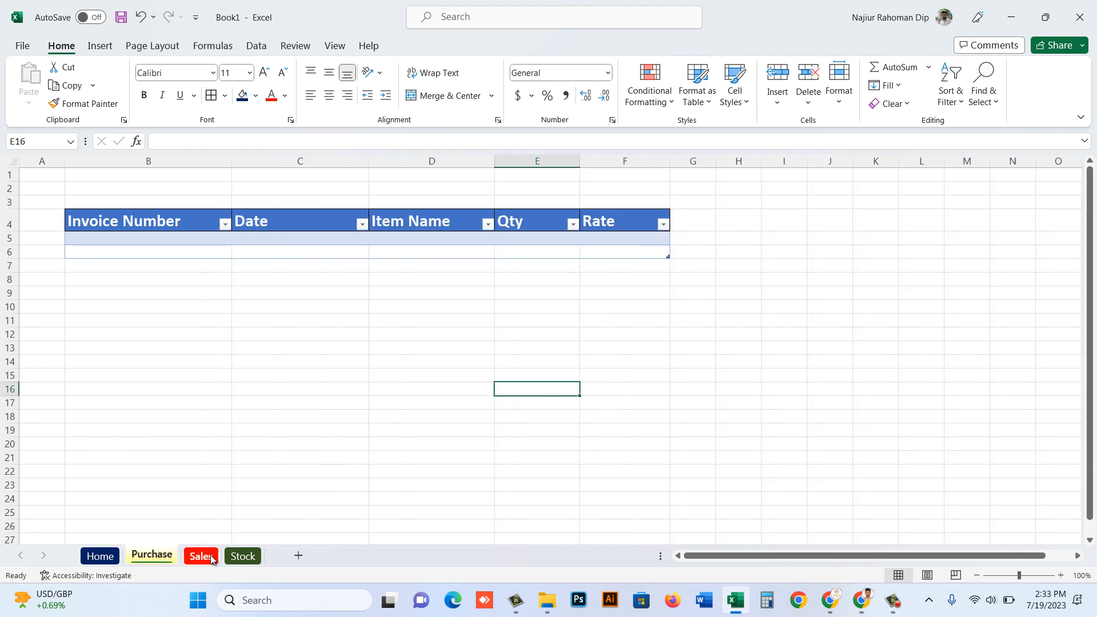
left_click(202, 557)
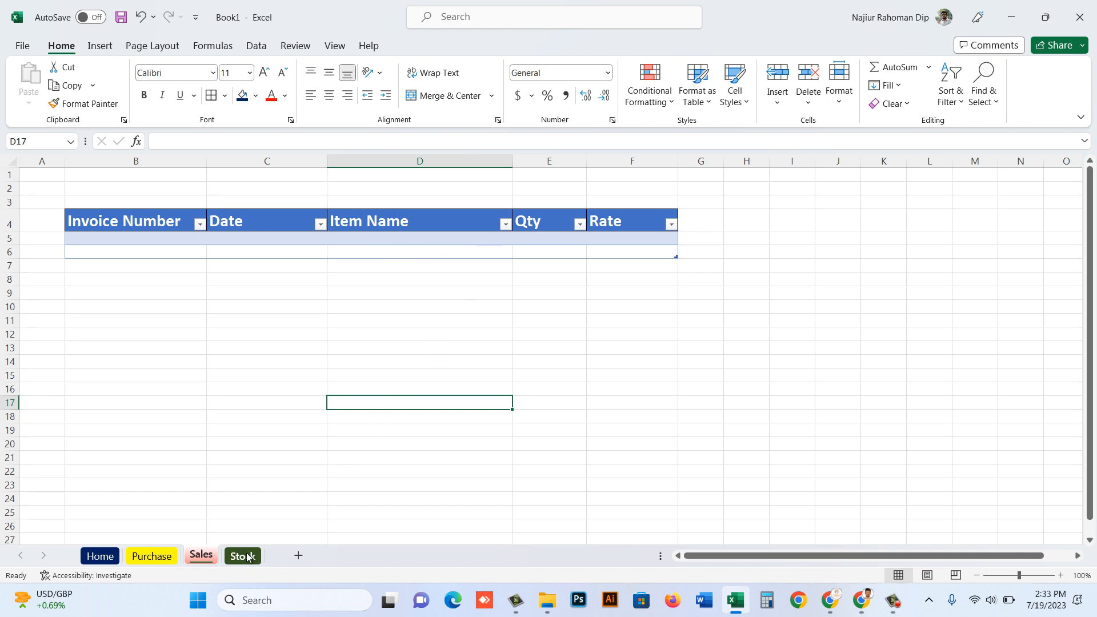
Step: Enter the labels Item Name, Purchase Qty, Sales Qty and Date in cells O22 to O25 of the Home sheet
left_click(103, 557)
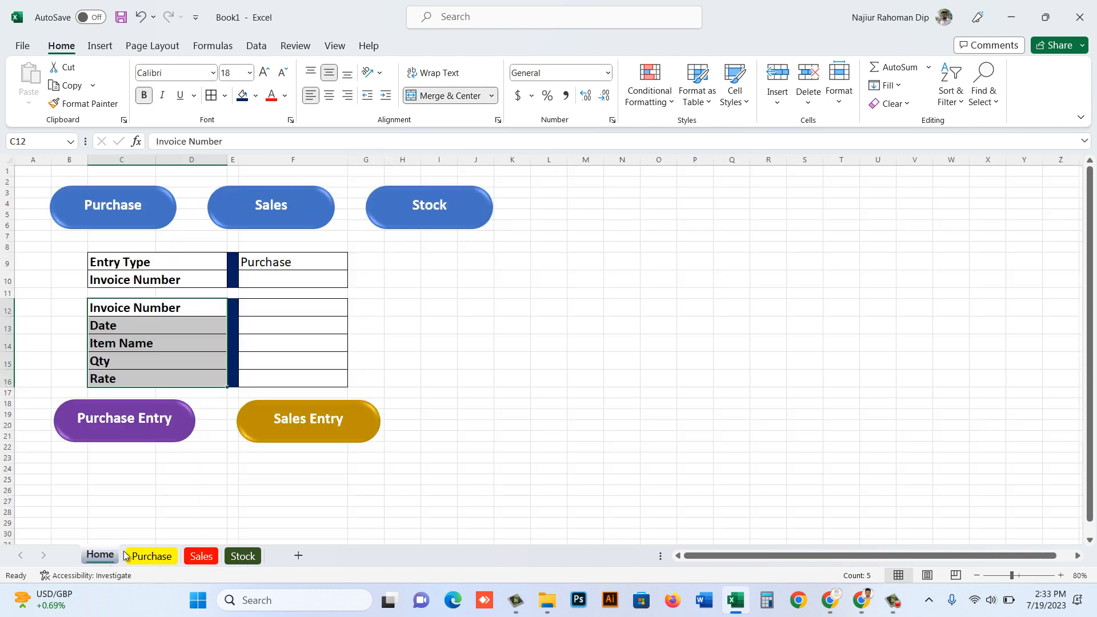
left_click(647, 321)
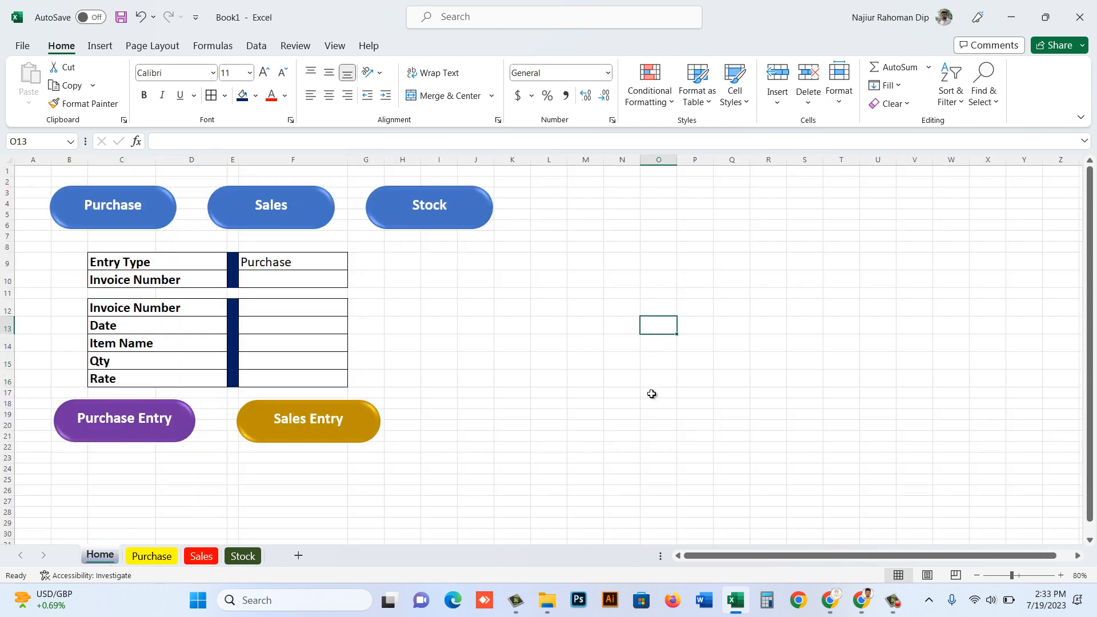
left_click(660, 446)
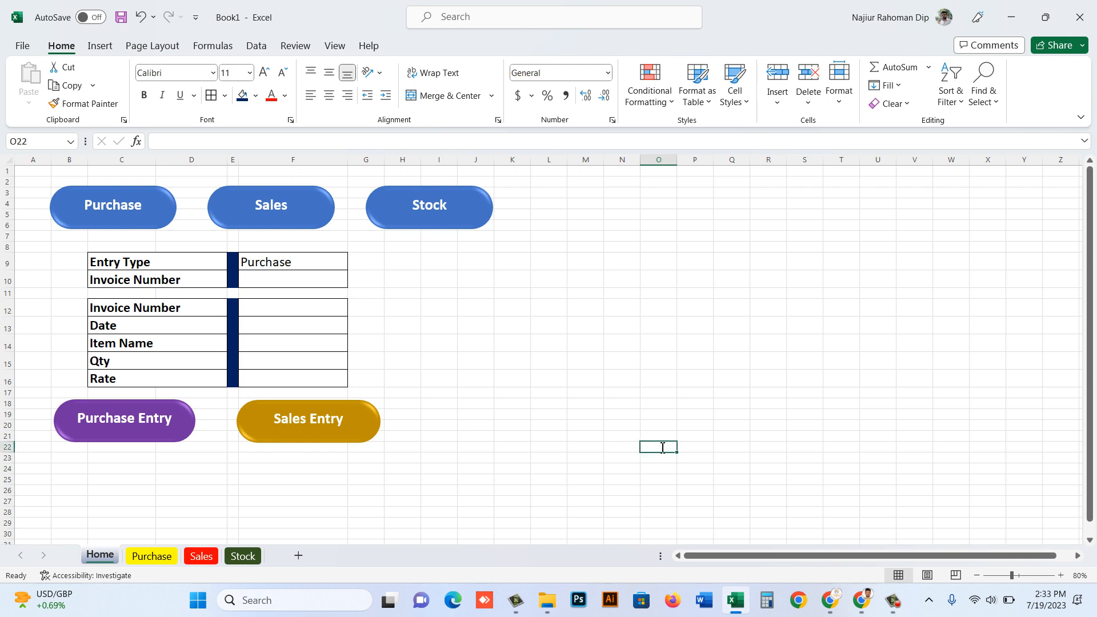
type("Item Name")
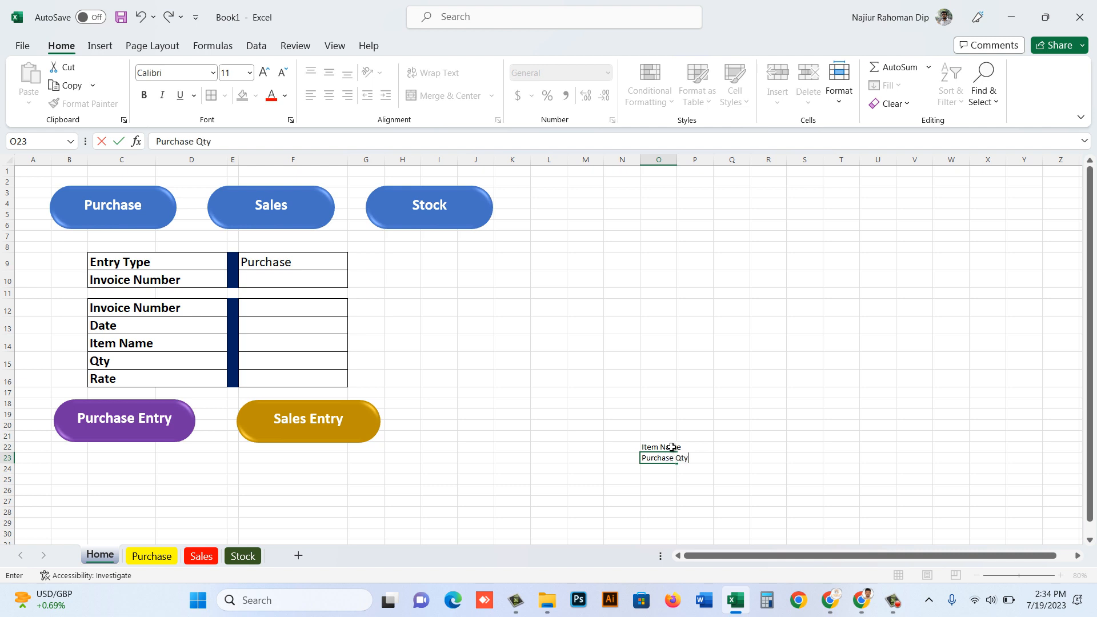
key("Return")
type("Sales Qty")
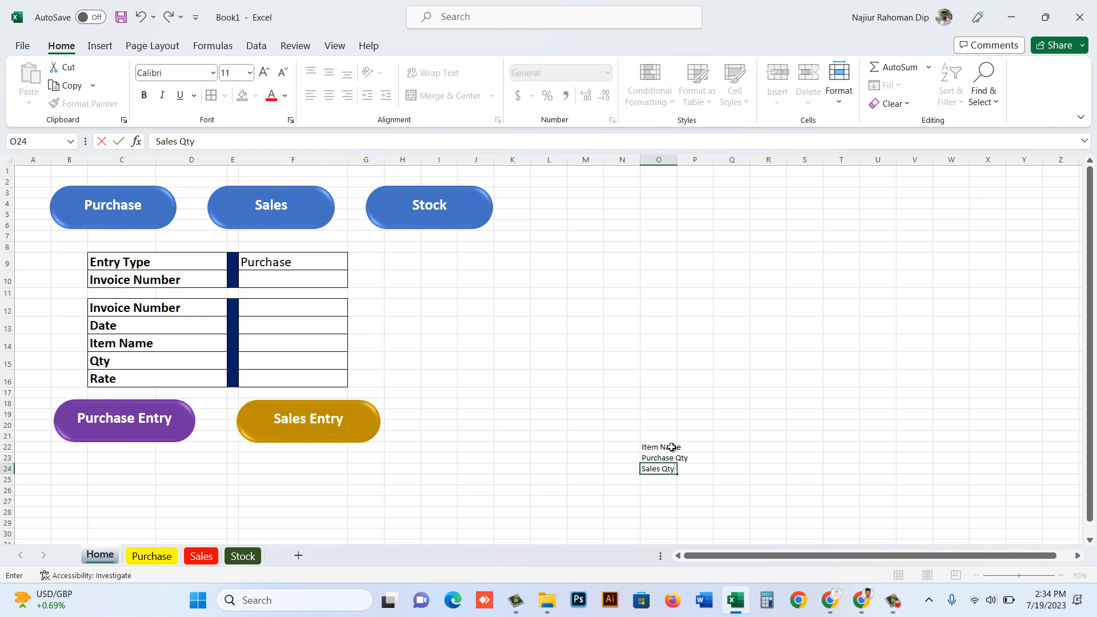
key("Return")
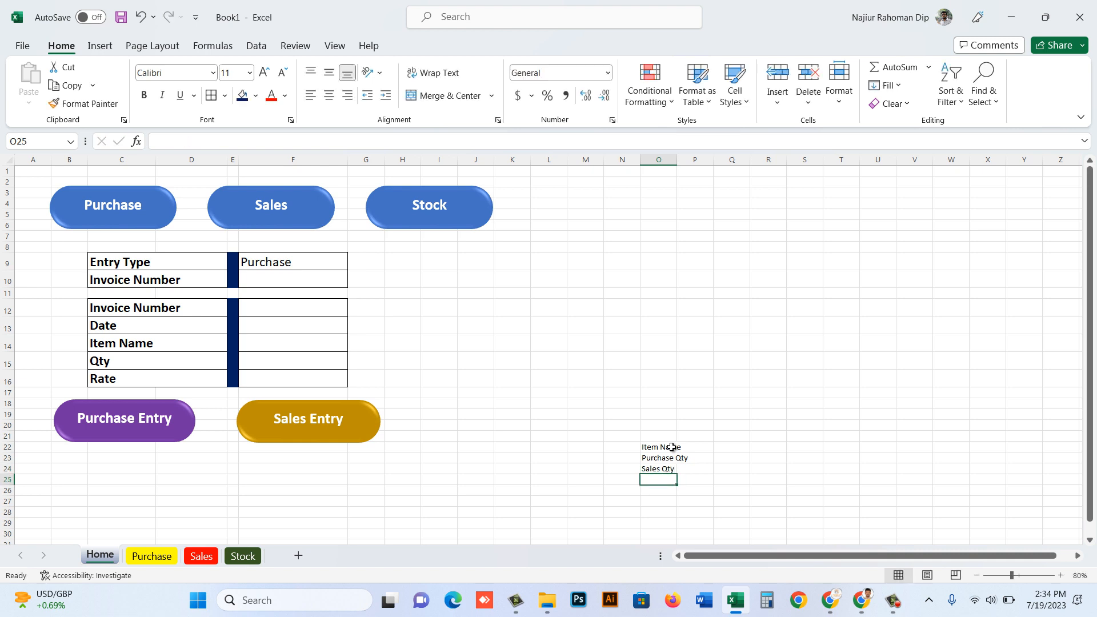
type("Date")
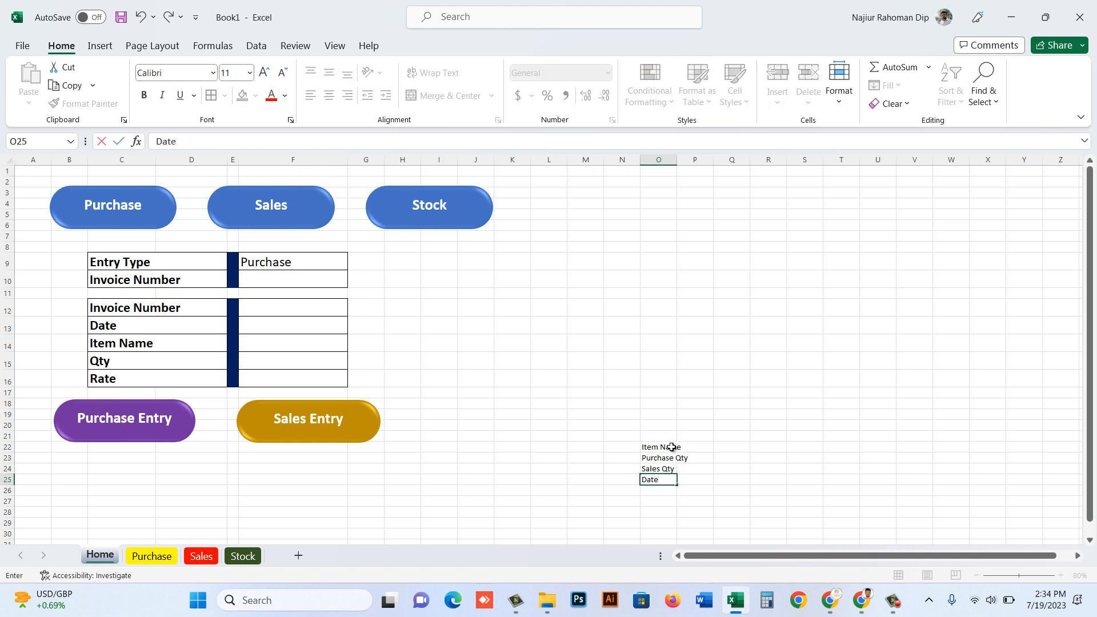
left_click(698, 497)
Step: Copy the four labels in O22:O25 on Home, paste them transposed at B4 on Stock, and widen columns B to D there
left_click_drag(646, 448, 655, 475)
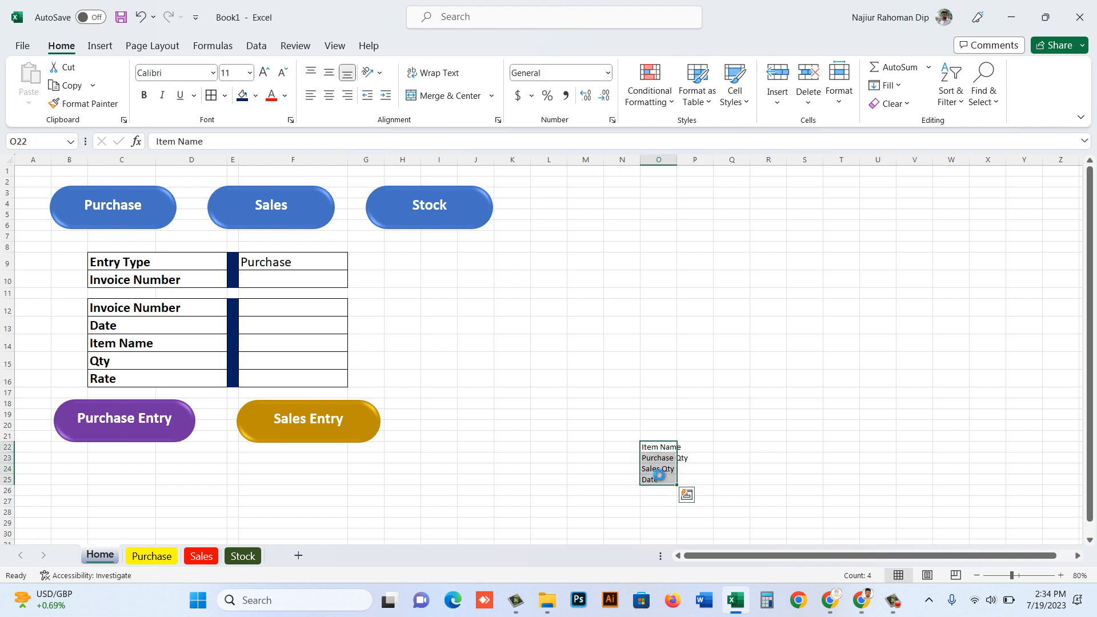
key("ctrl+c")
left_click(242, 556)
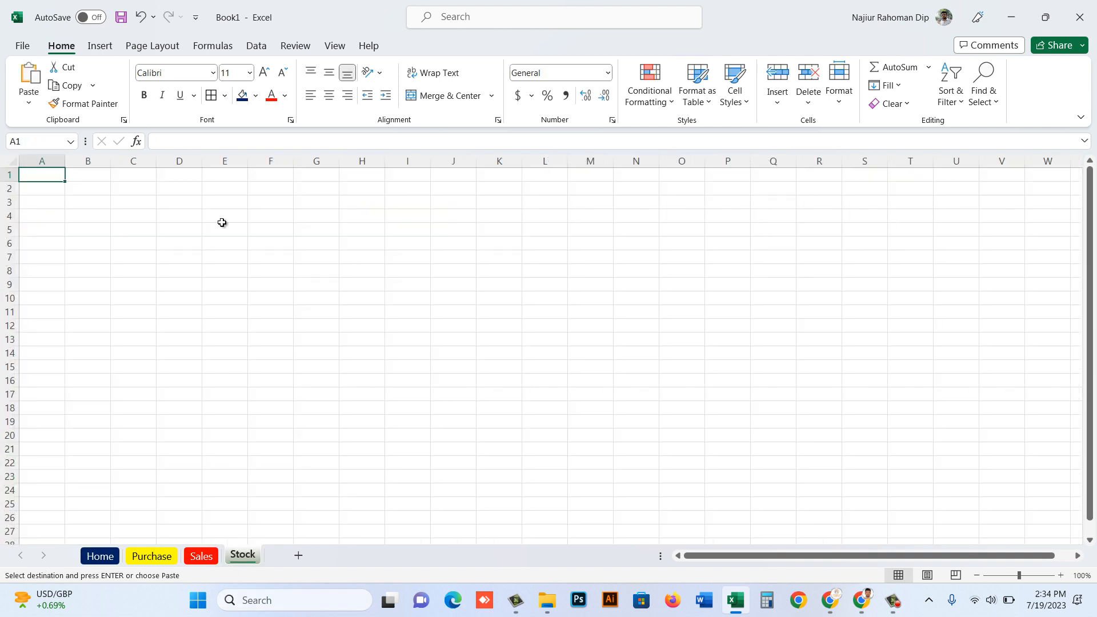
left_click(88, 214)
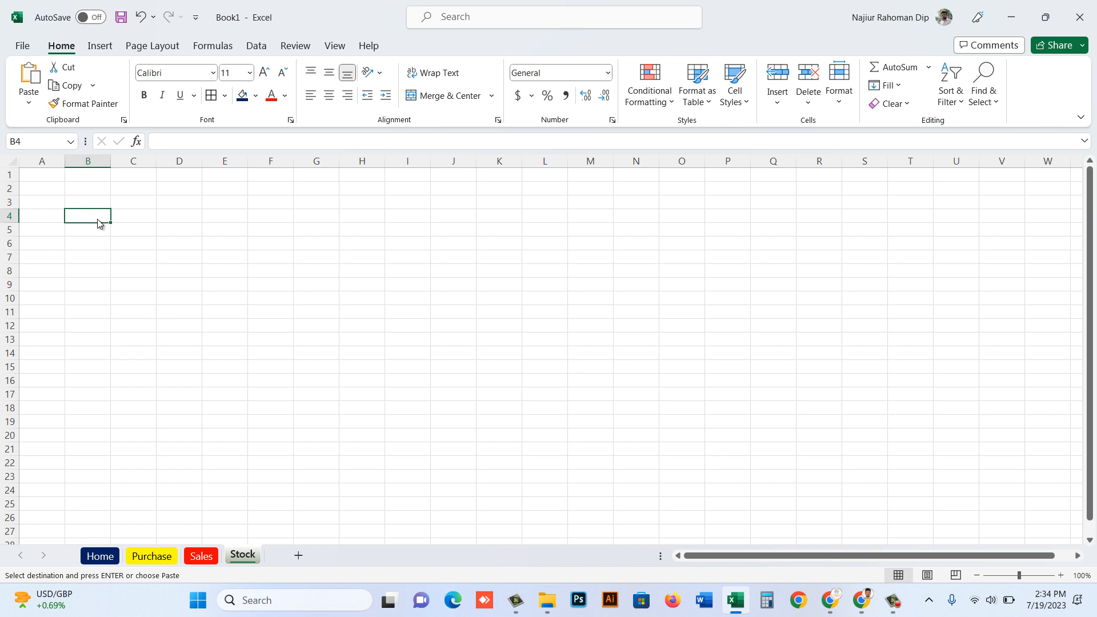
right_click(98, 222)
left_click(152, 273)
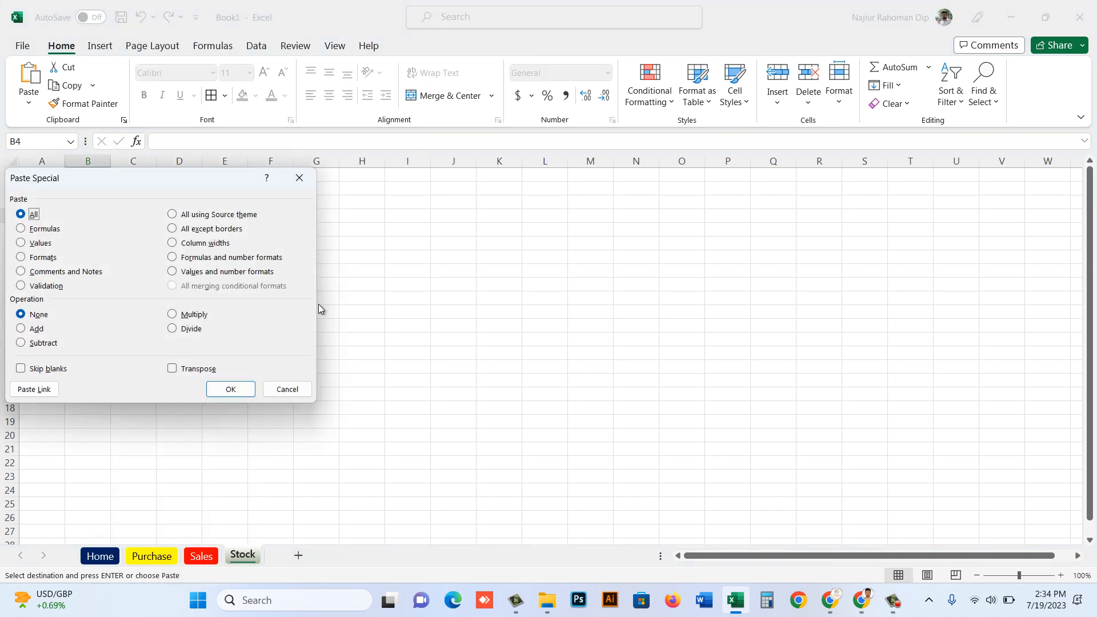
left_click(173, 369)
left_click(239, 389)
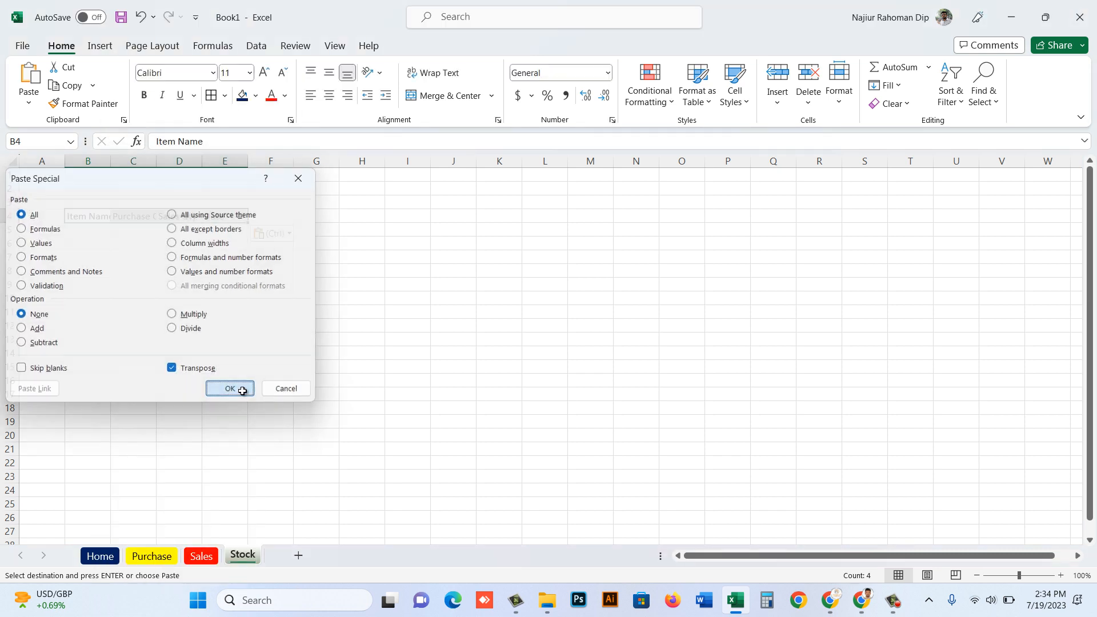
left_click_drag(111, 160, 351, 160)
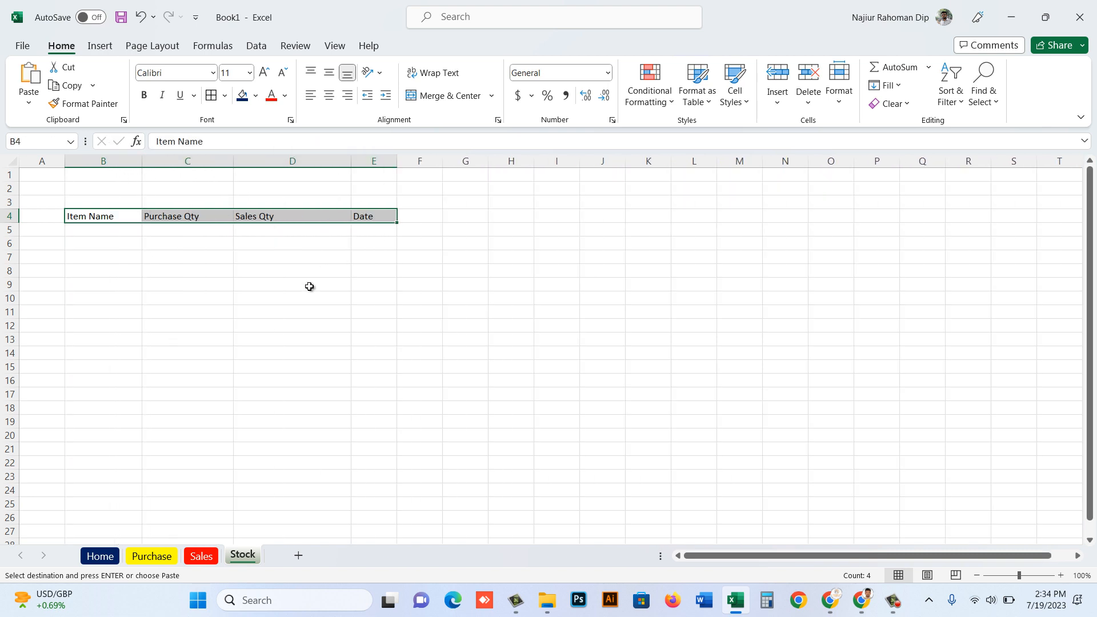
Step: Turn B4:E6 on the Stock sheet into a table that uses its first row as headers
left_click_drag(309, 286, 309, 297)
left_click_drag(129, 220, 374, 243)
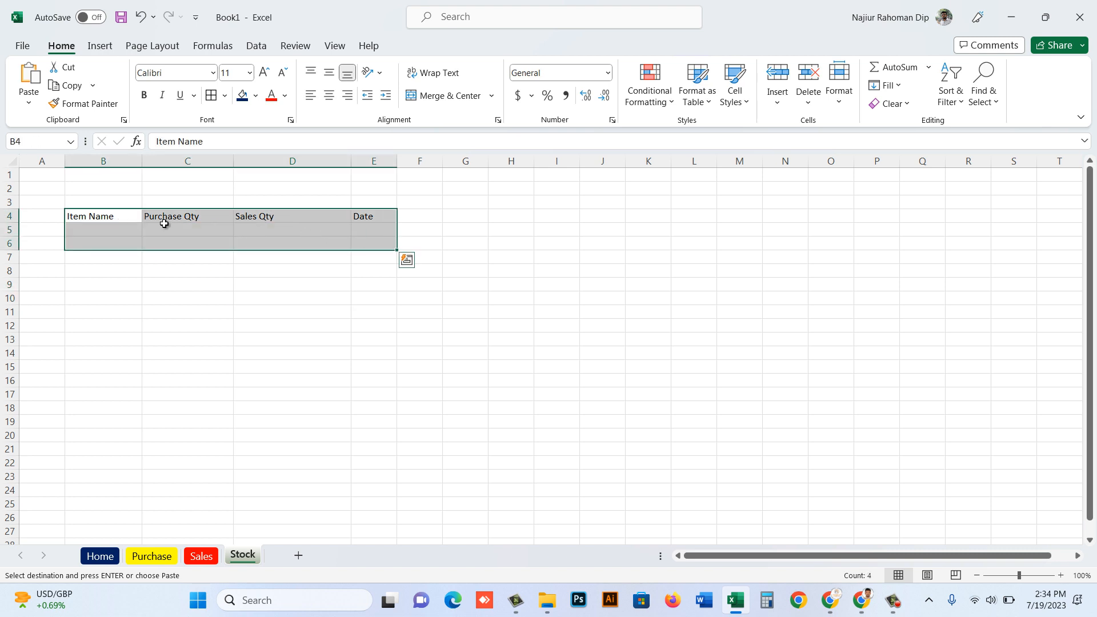
right_click(108, 216)
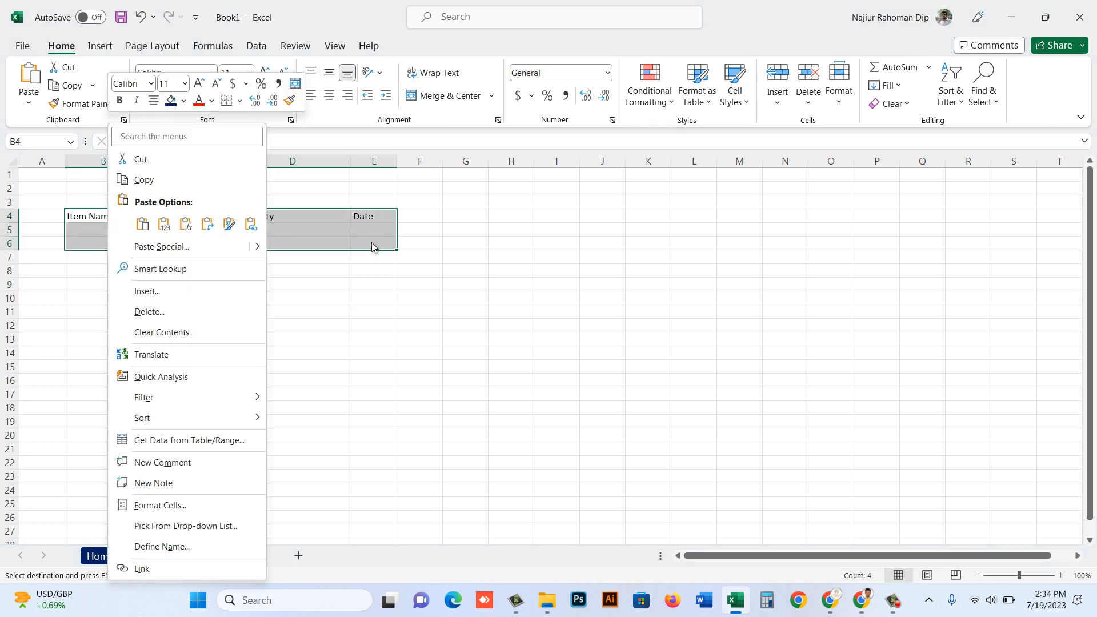
key("Escape")
left_click(118, 217)
left_click_drag(156, 228, 368, 245)
key("ctrl+t")
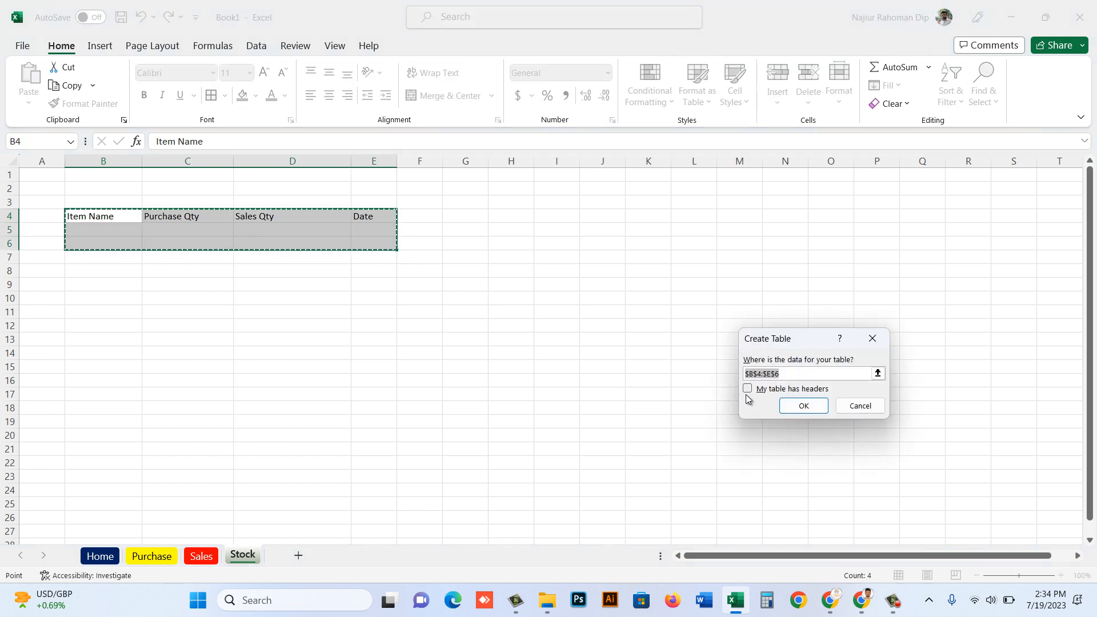
left_click(747, 389)
left_click(815, 406)
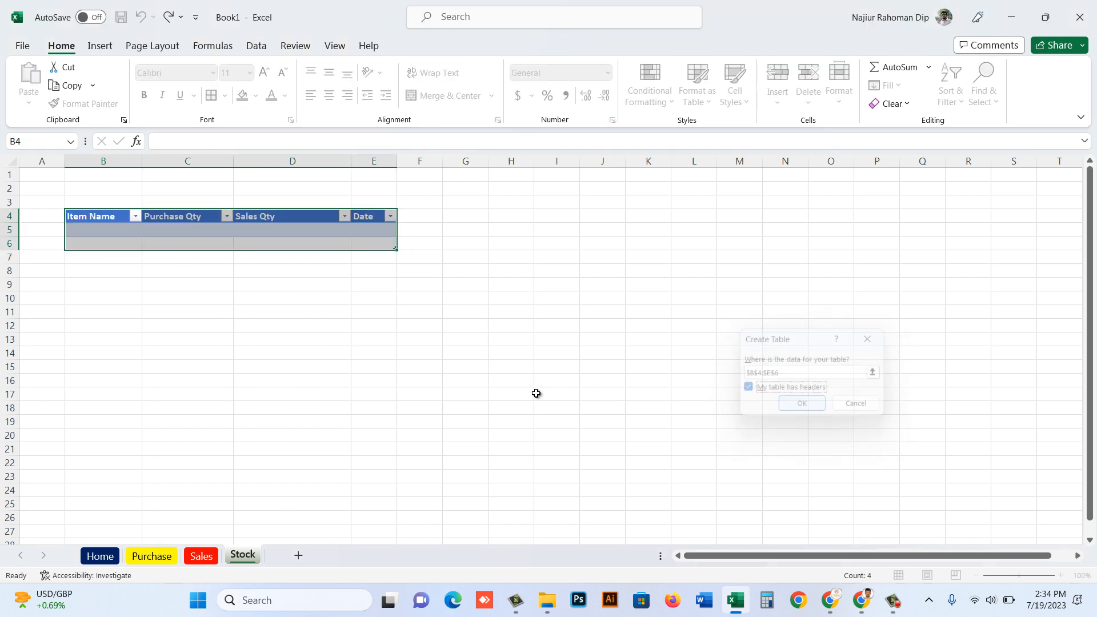
left_click(343, 365)
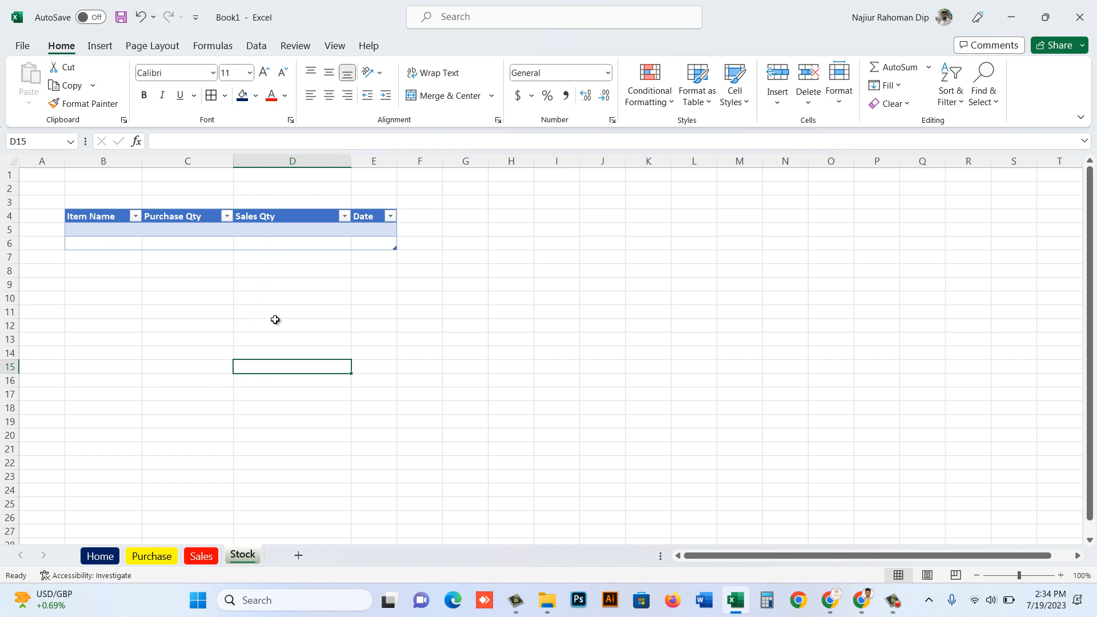
left_click(152, 557)
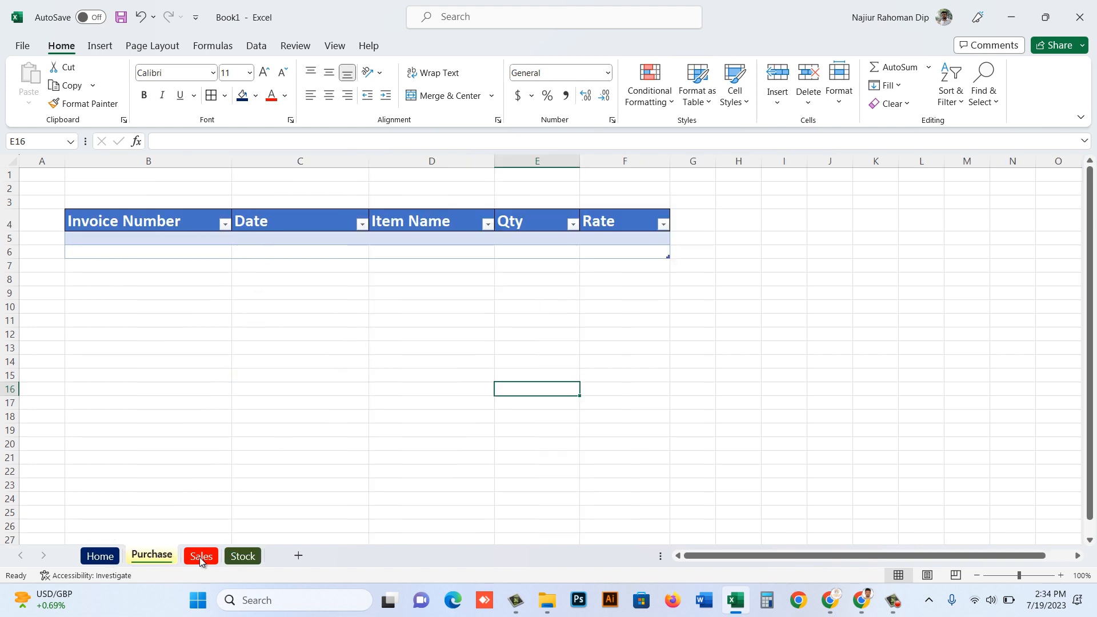
left_click(241, 557)
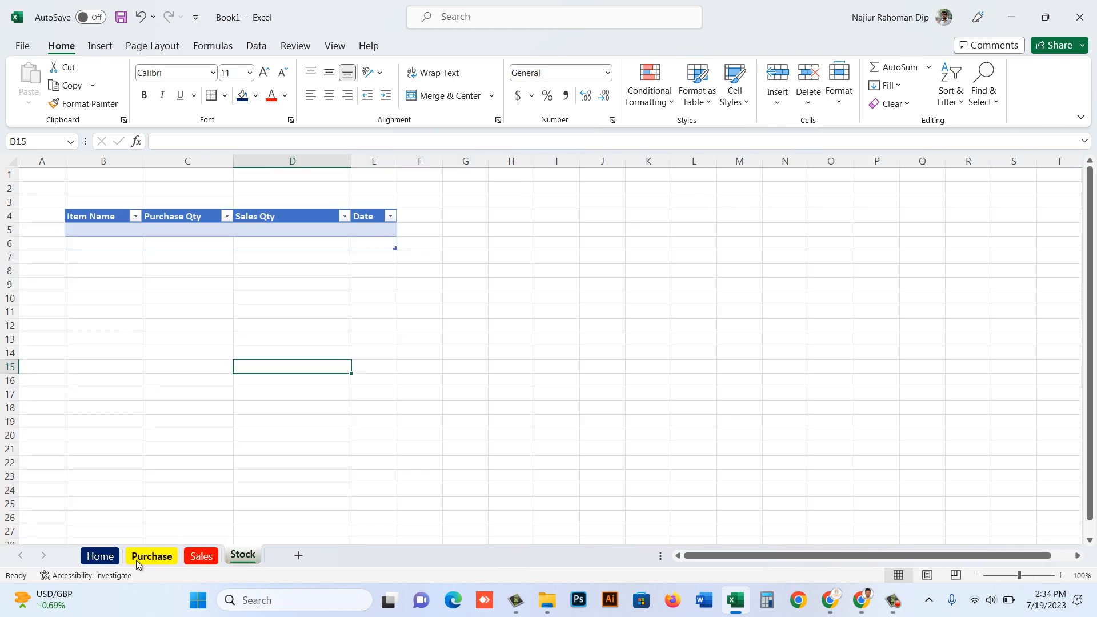
left_click(101, 557)
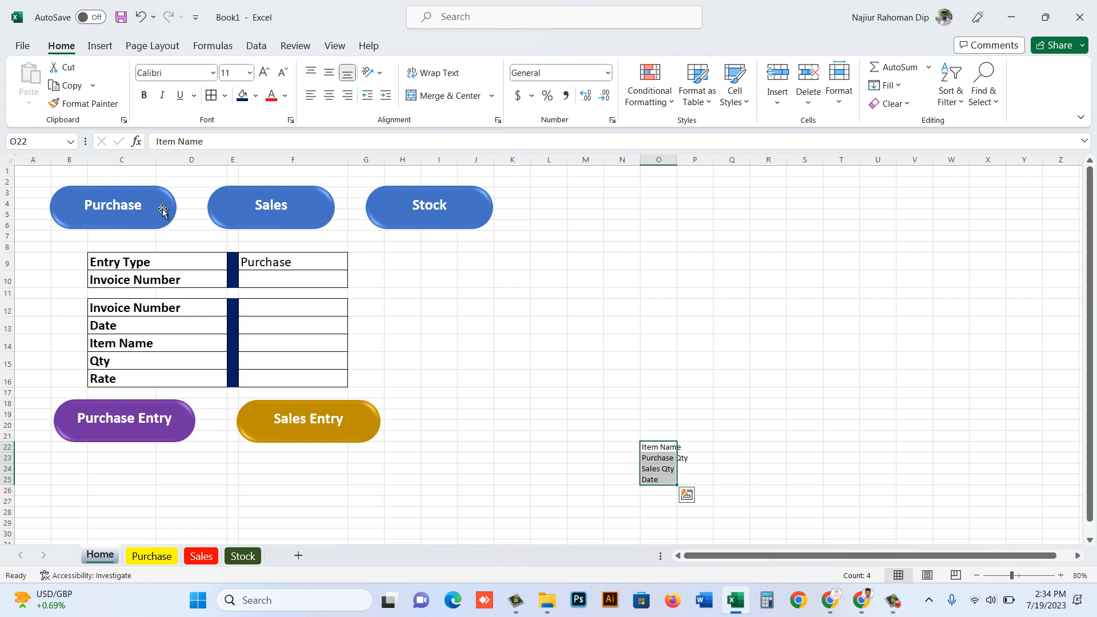
left_click(151, 557)
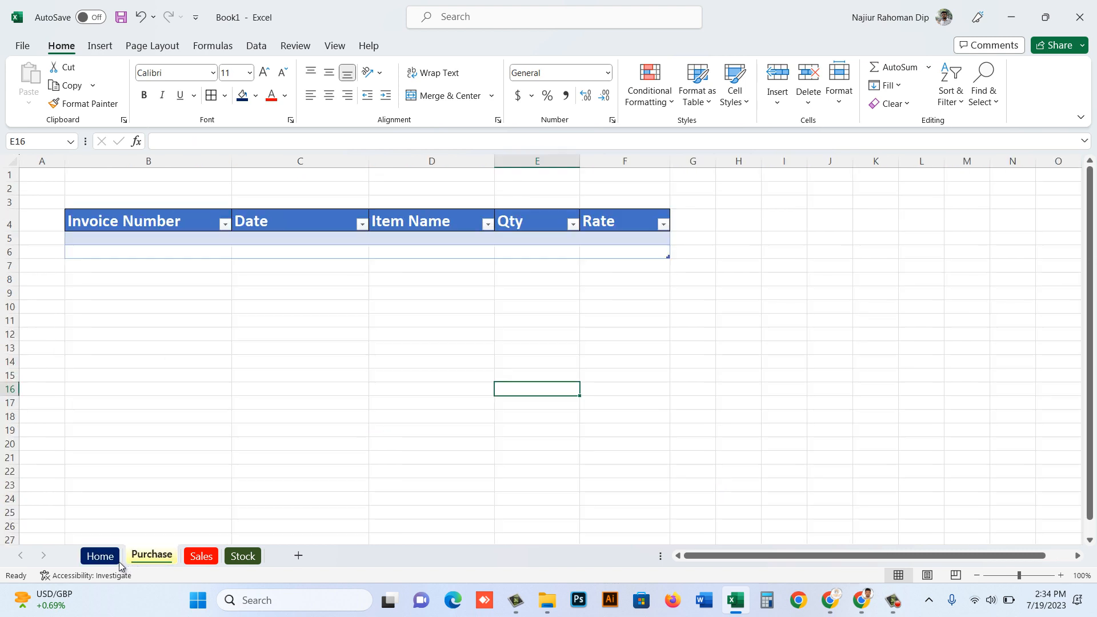
left_click(101, 556)
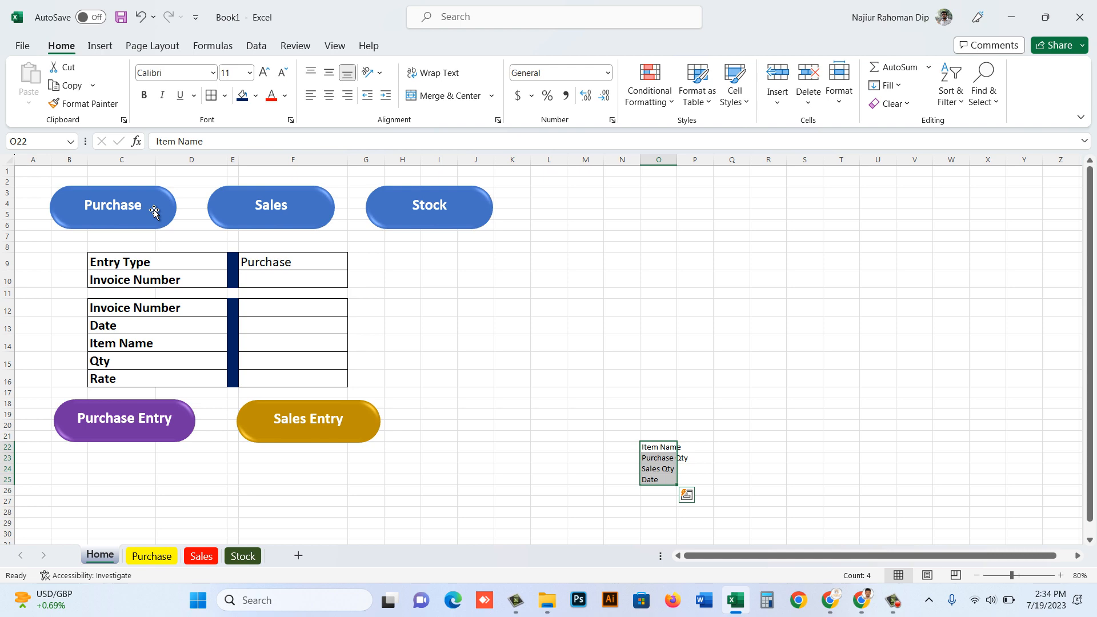
left_click(152, 557)
Step: Link the Purchase button shape on the Home sheet to cell A1 of the Purchase sheet in this document
left_click(99, 557)
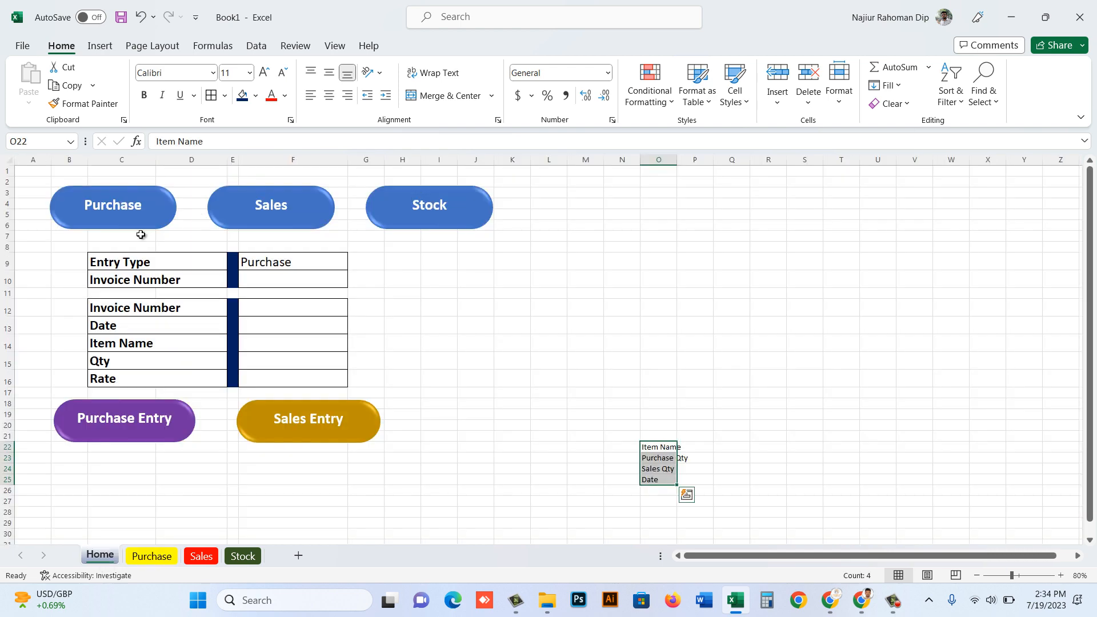
left_click(158, 204)
right_click(152, 208)
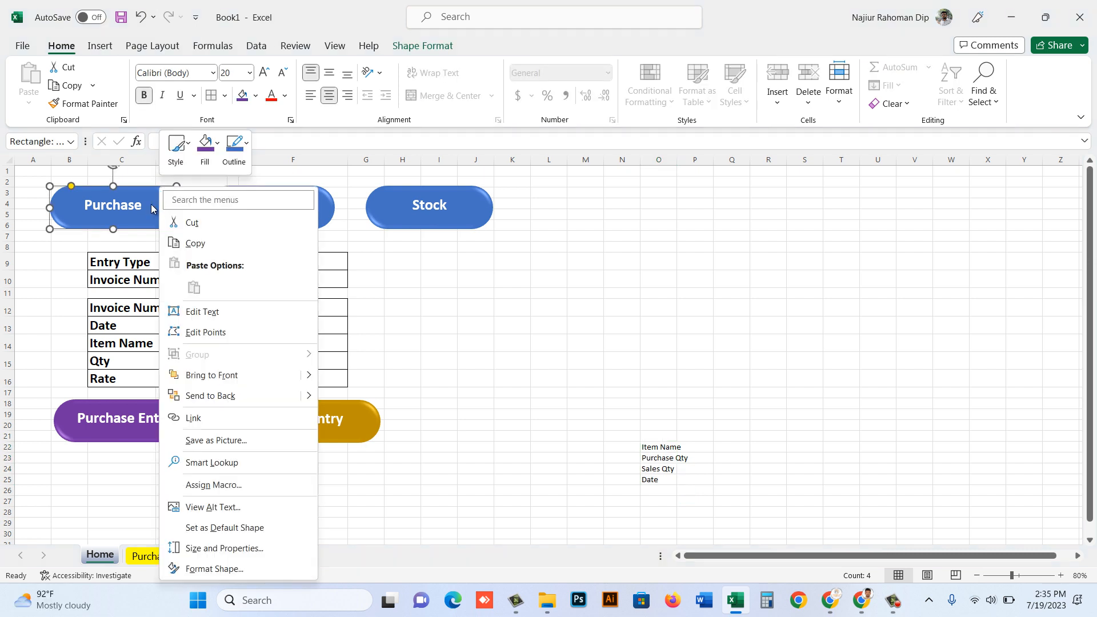
left_click(213, 418)
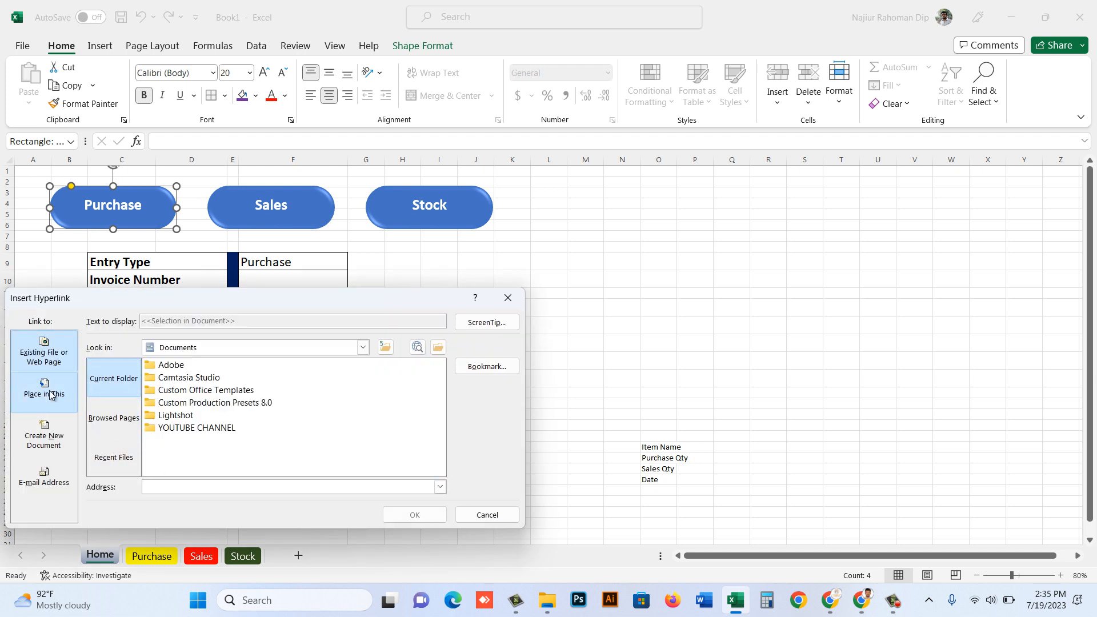
left_click(62, 407)
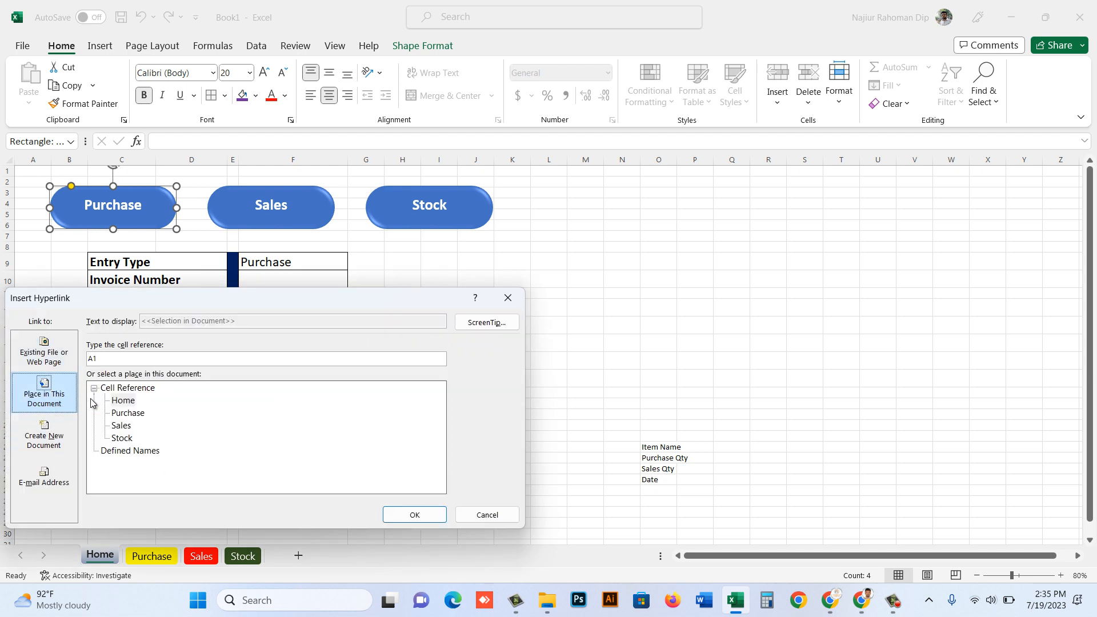
left_click(128, 414)
left_click(420, 515)
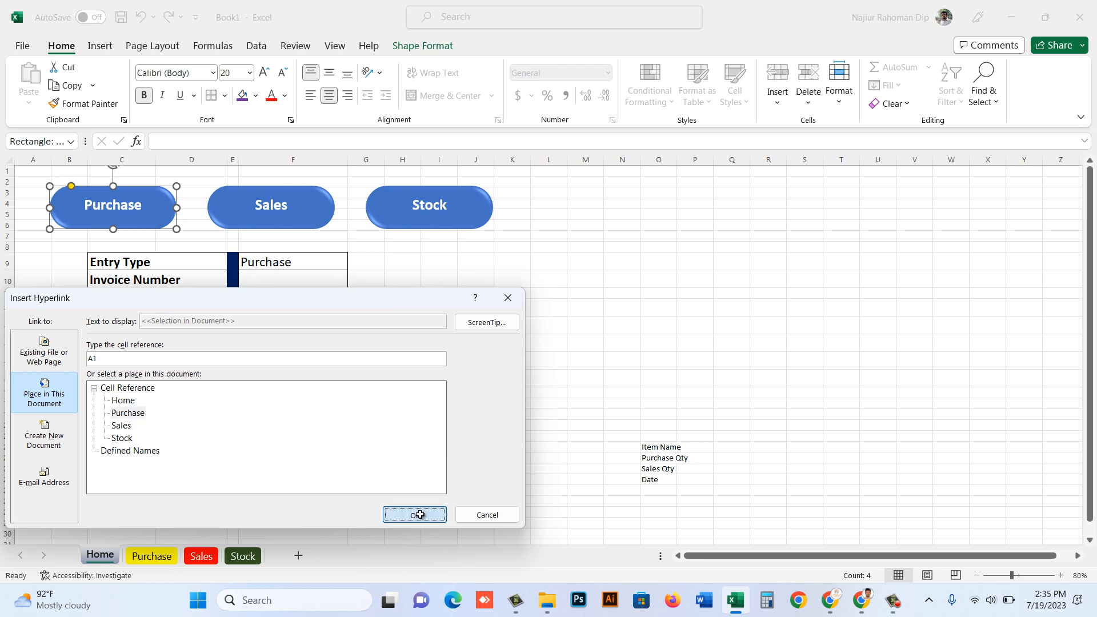
left_click(477, 329)
Step: Link the Sales button shape on the Home sheet to cell A1 of the Sales sheet
left_click(307, 210)
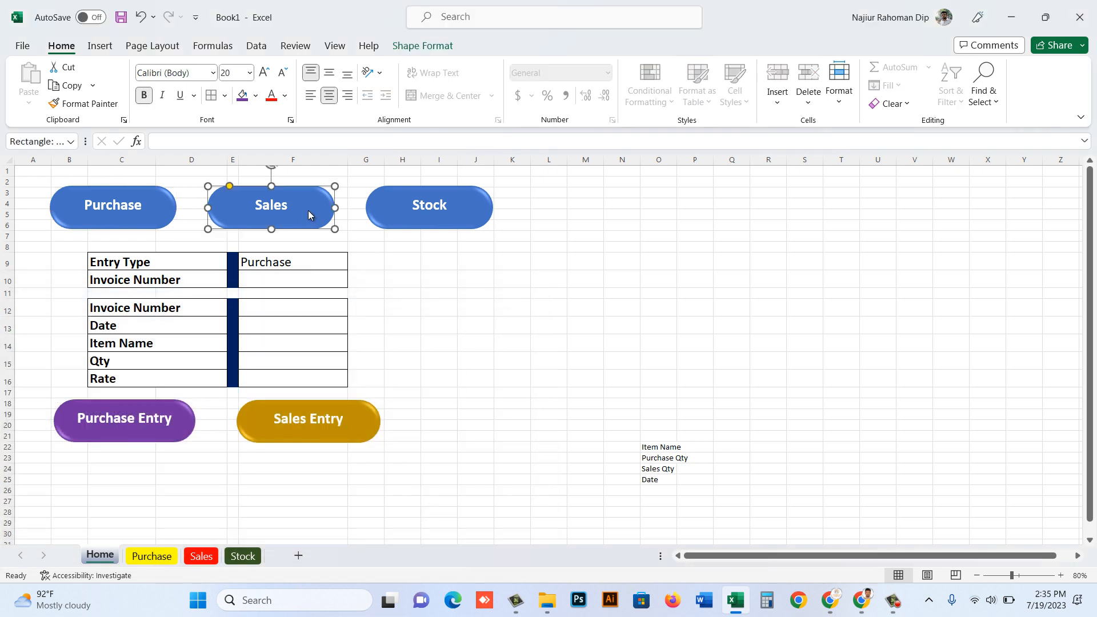
right_click(308, 210)
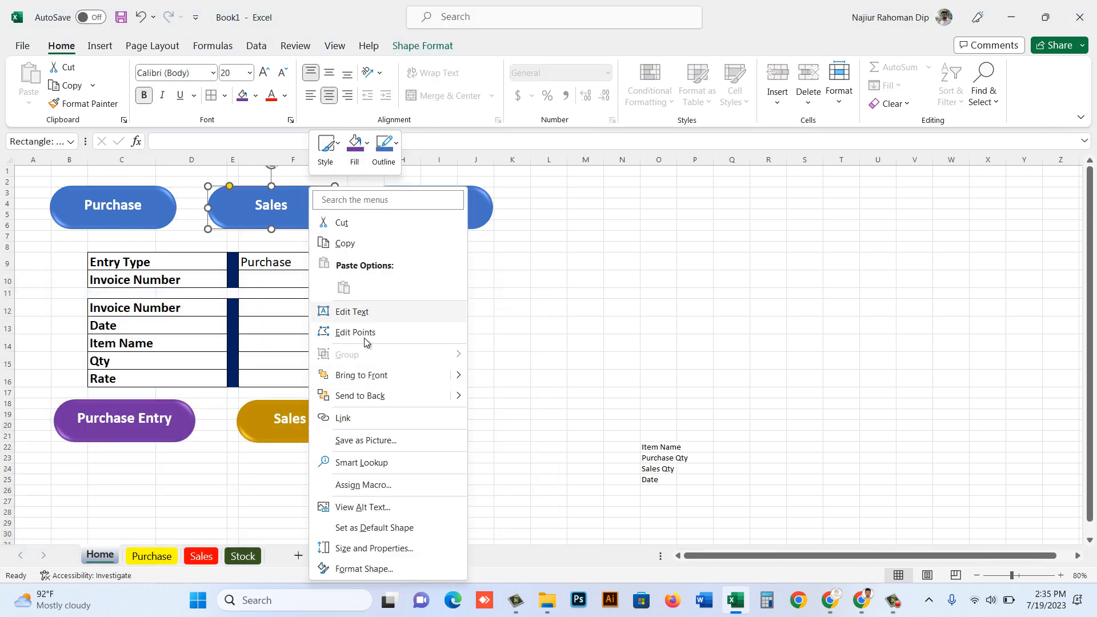
left_click(358, 420)
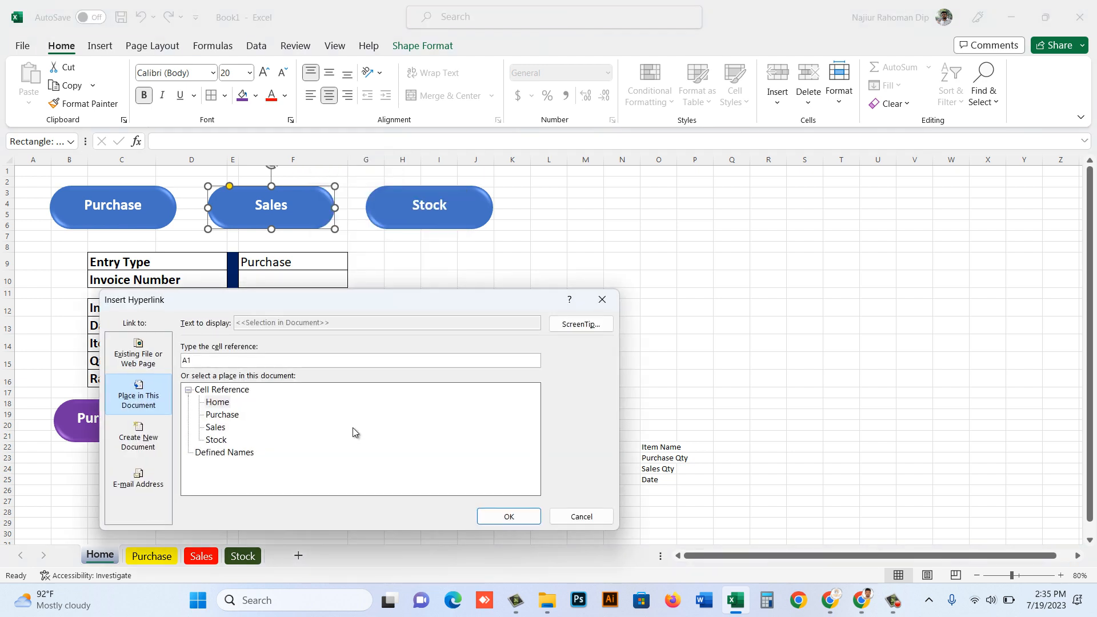
left_click(216, 427)
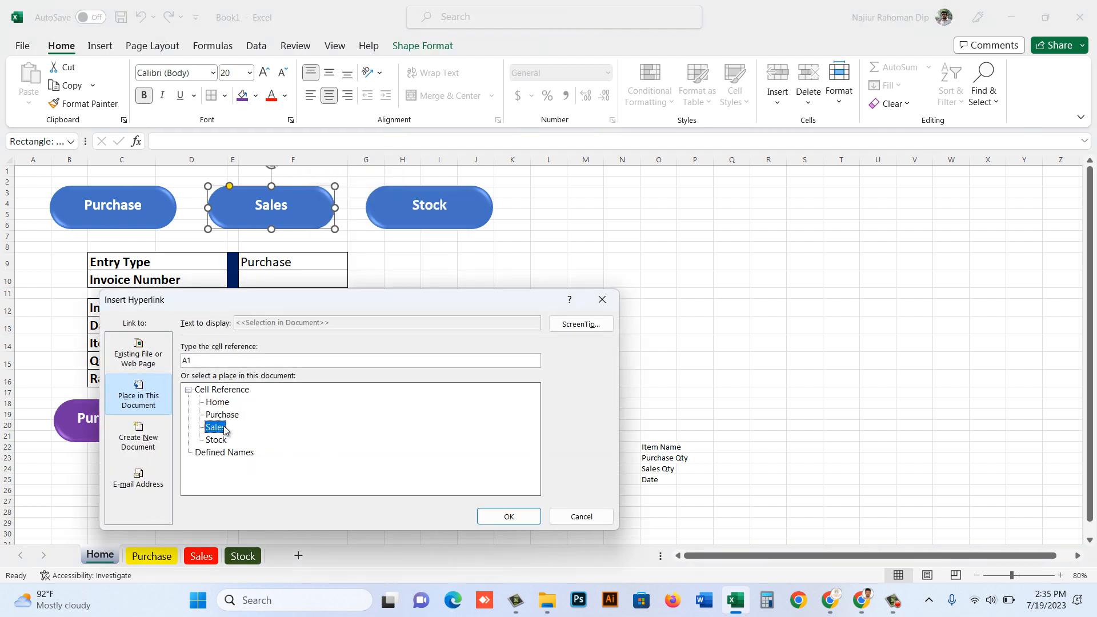
left_click(511, 517)
Step: Link the Stock button shape on the Home sheet to cell A1 of the Stock sheet
left_click(472, 208)
right_click(472, 208)
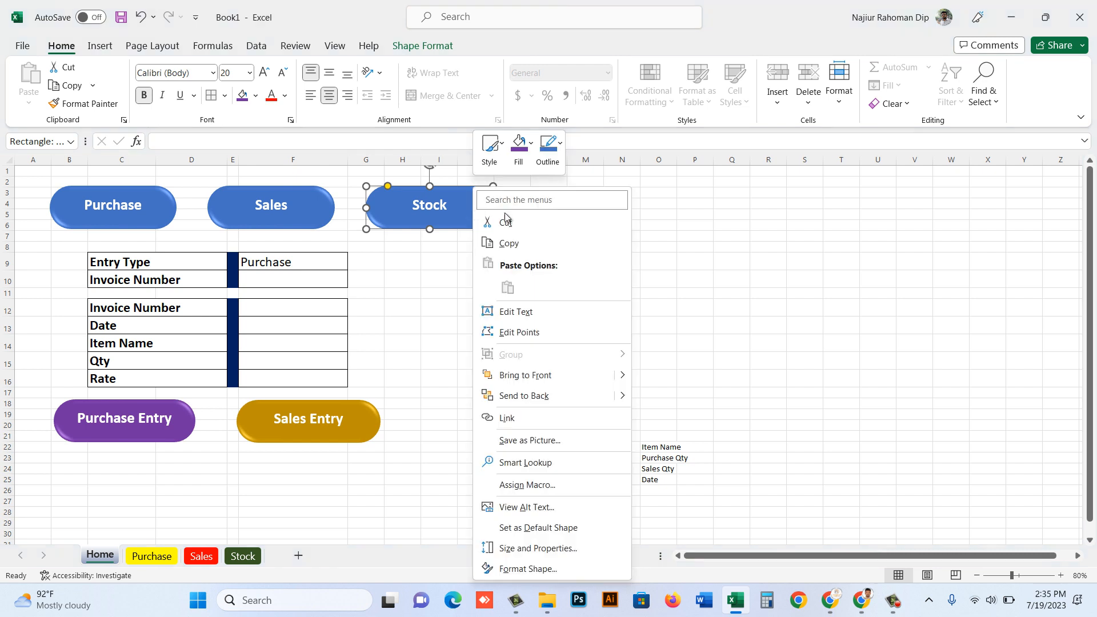
left_click(514, 418)
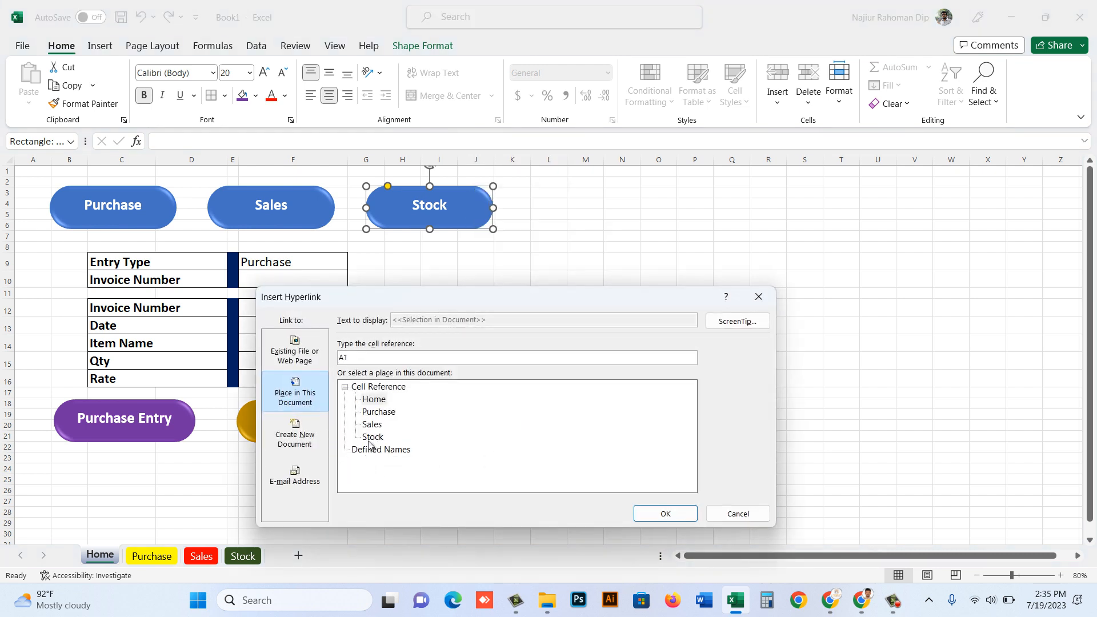
left_click(372, 437)
left_click(674, 513)
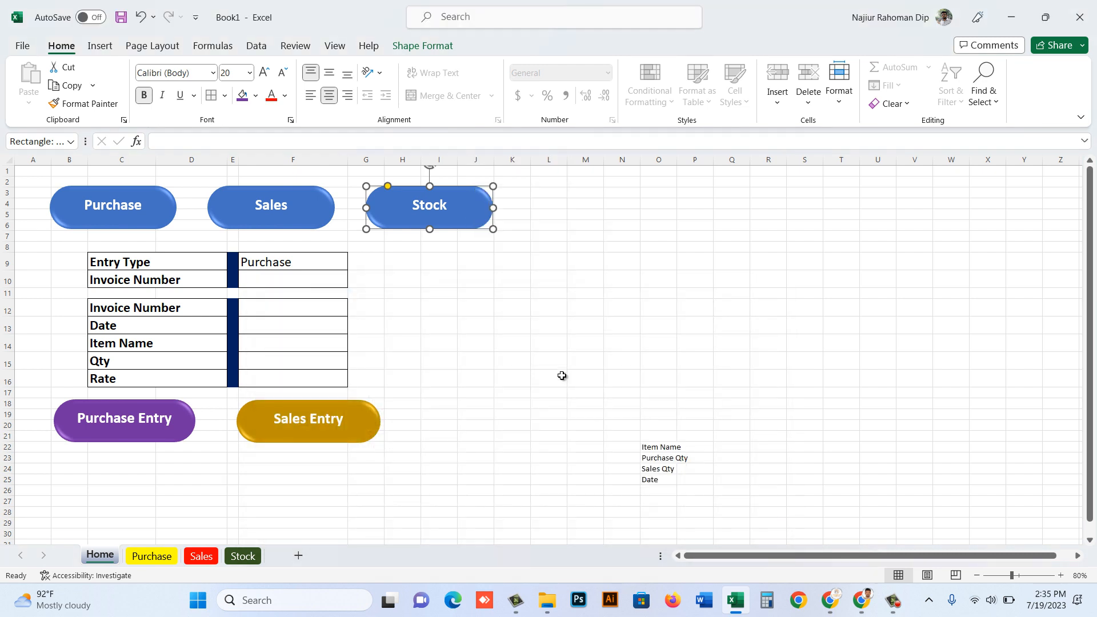
left_click(149, 556)
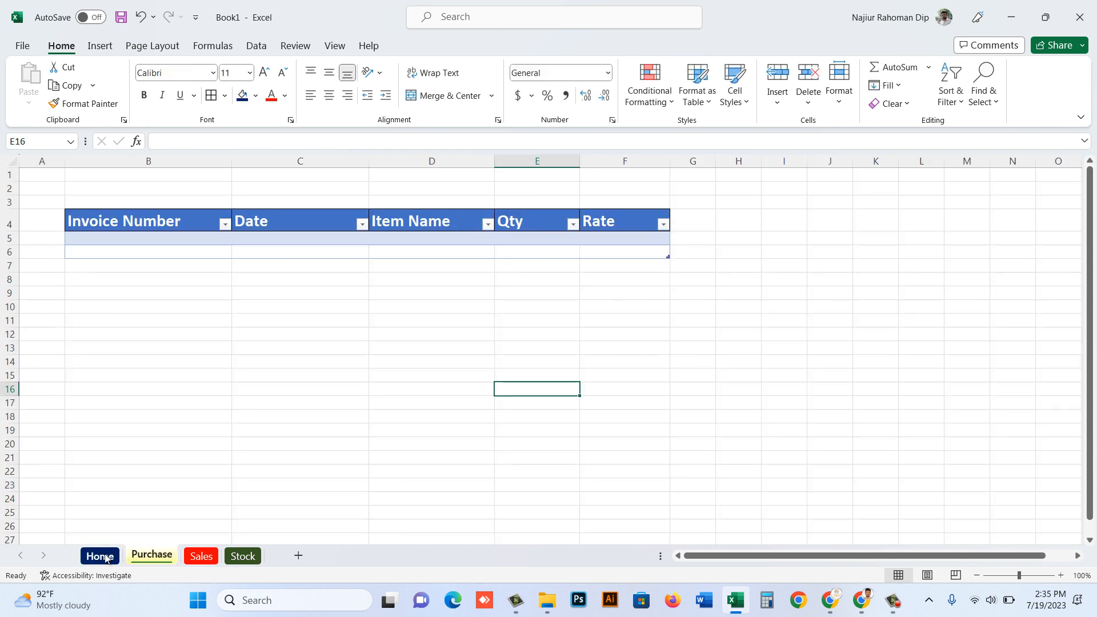
left_click(200, 556)
left_click(242, 557)
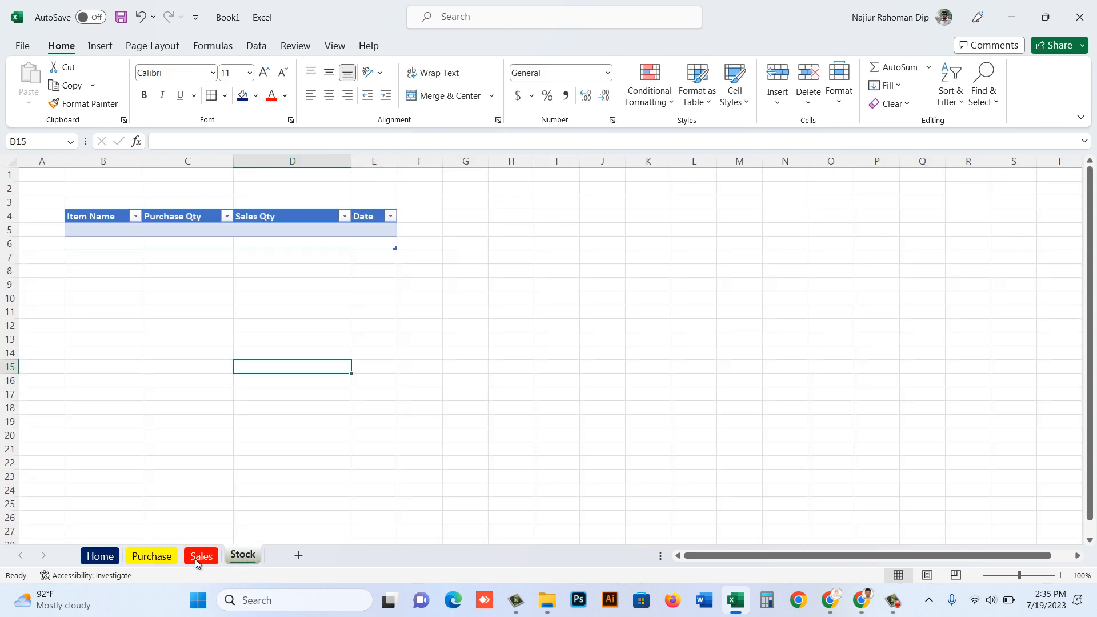
left_click(156, 558)
Step: Test the links of the Purchase and Sales button shapes on the Home sheet
left_click(100, 557)
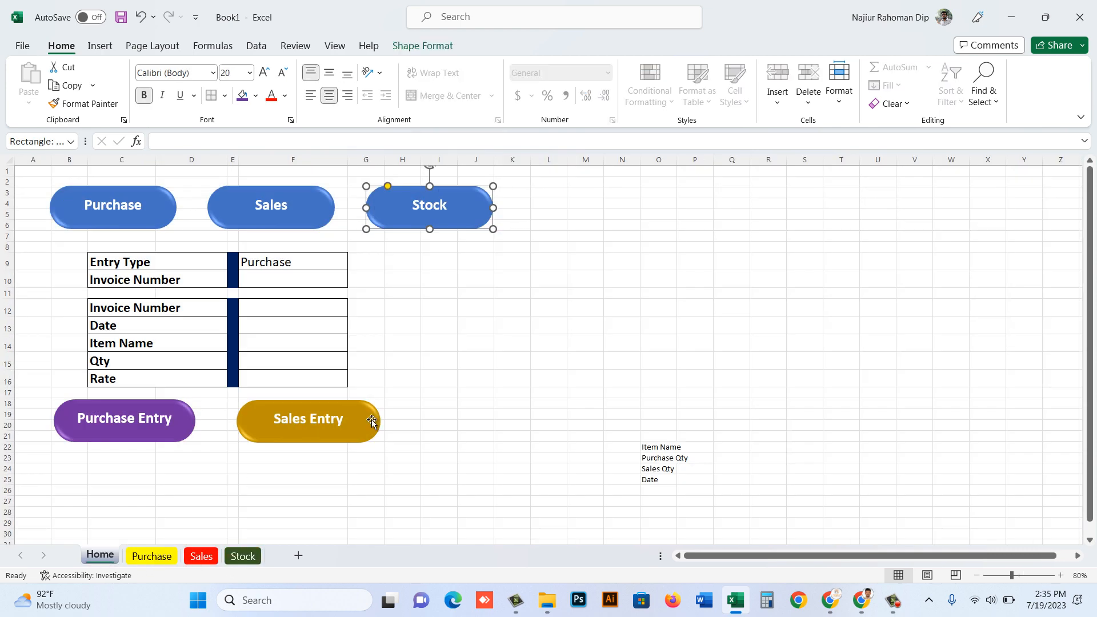
left_click(493, 342)
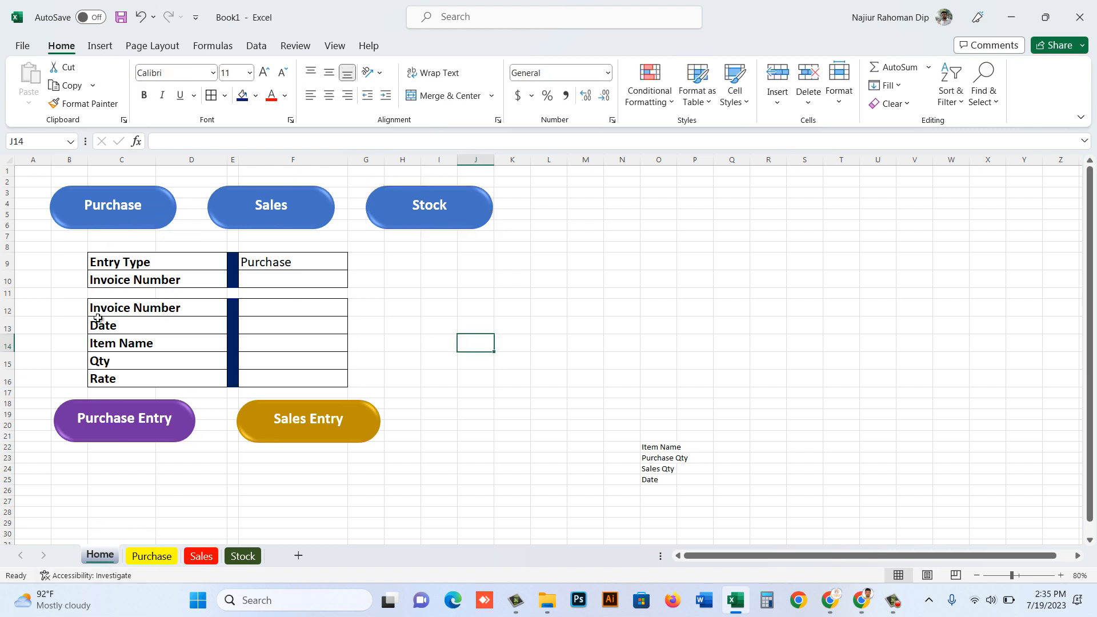
left_click(156, 213)
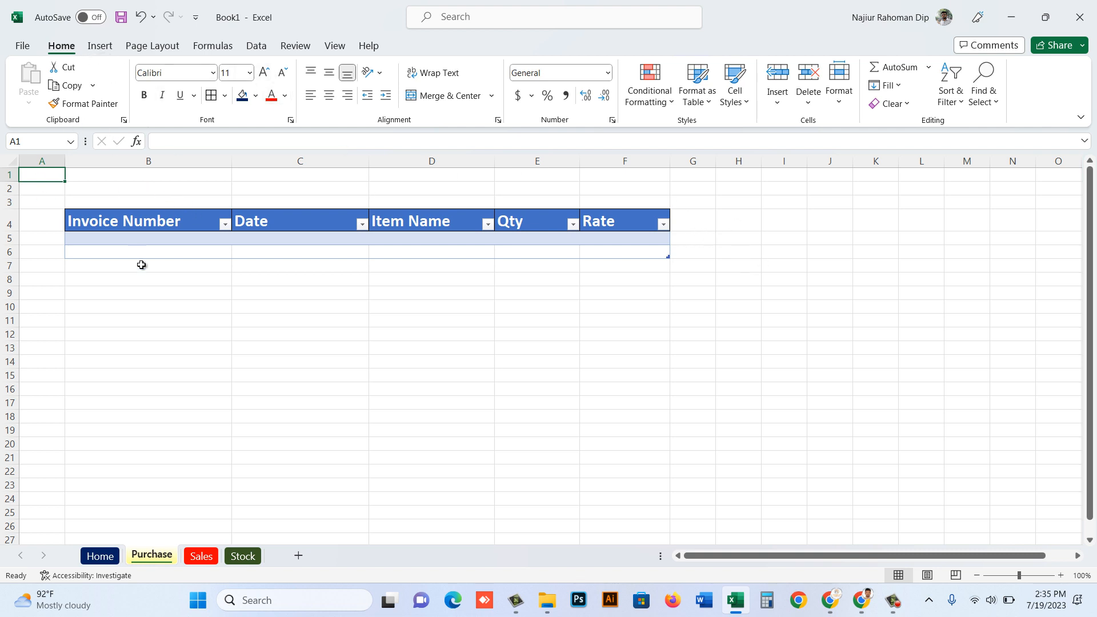
left_click(102, 558)
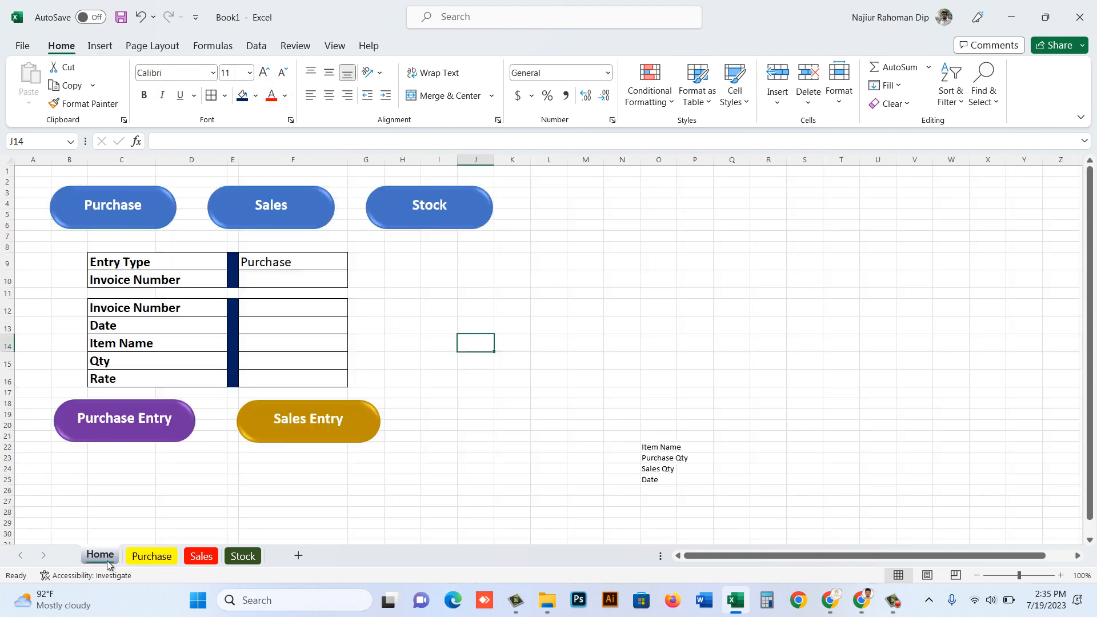
left_click(309, 206)
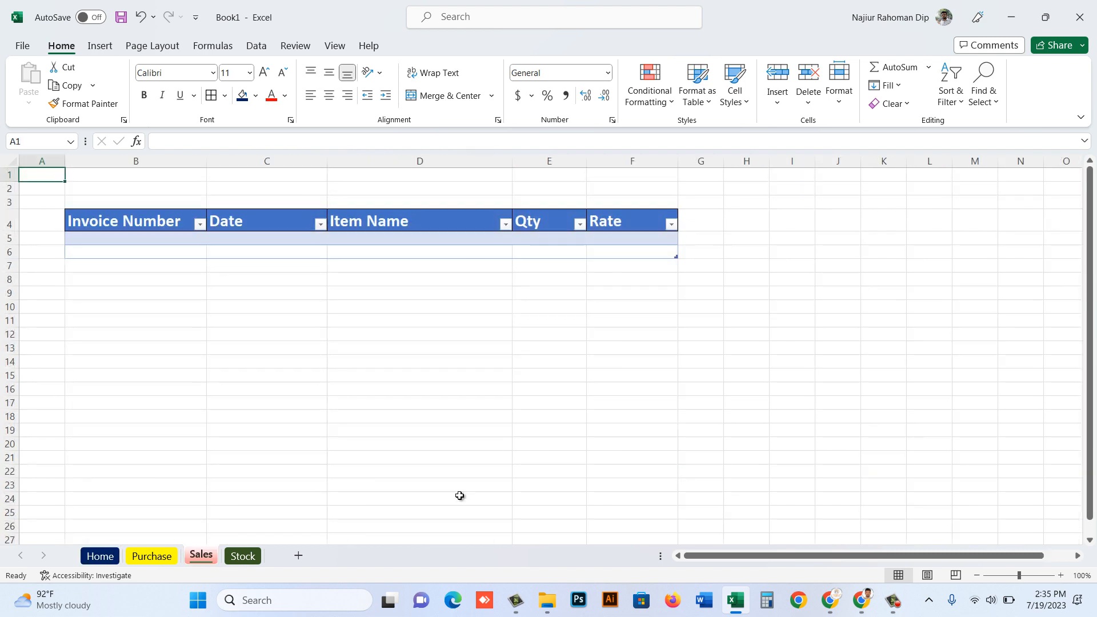
Step: Merge and center B1:F3 above the table on the Purchase sheet and fill the merged cell with dark blue
left_click(155, 560)
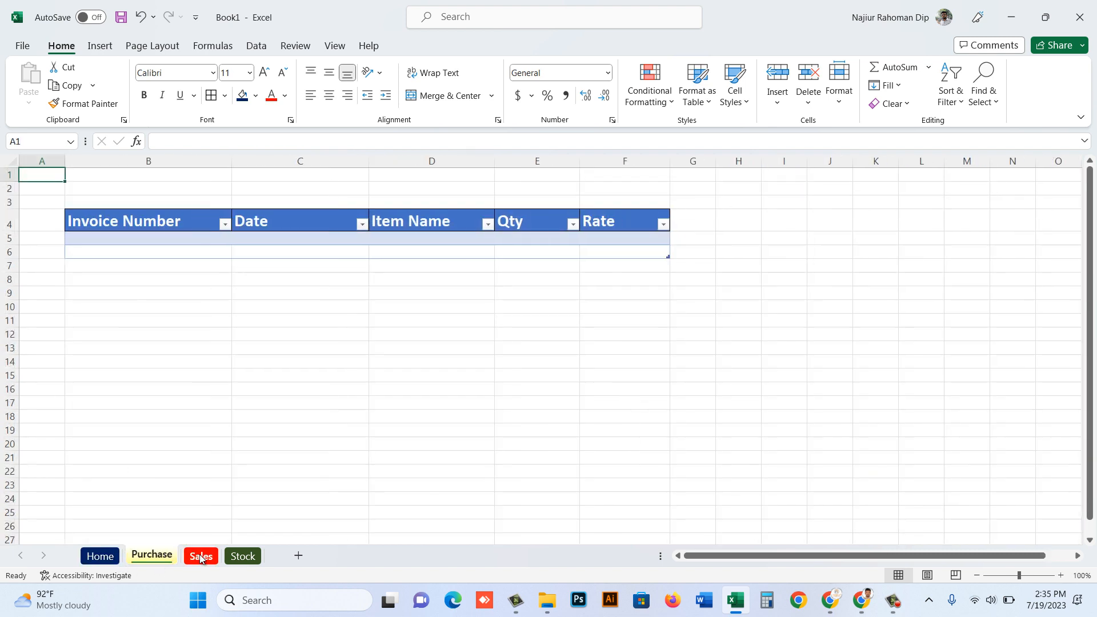
left_click(199, 558)
left_click(157, 559)
double_click(129, 172)
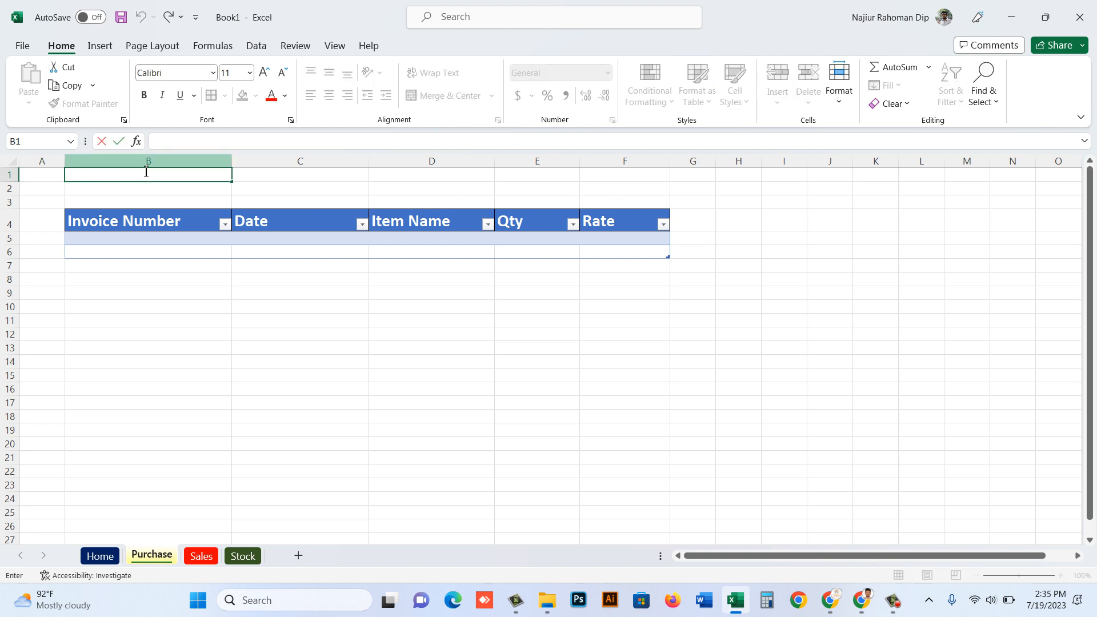
left_click_drag(145, 181, 637, 204)
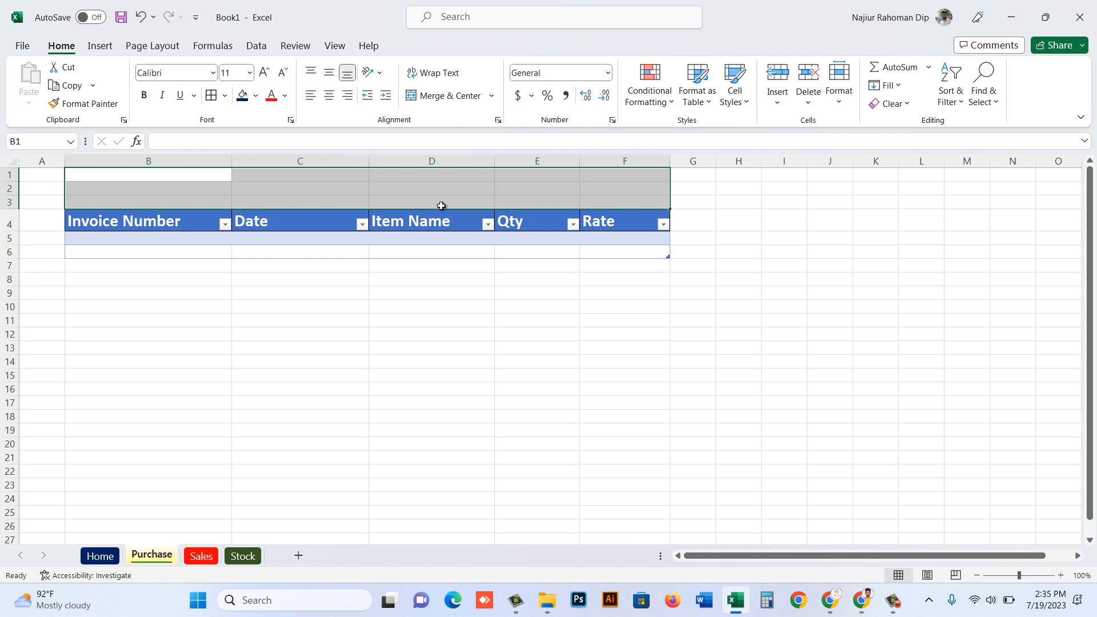
left_click(456, 96)
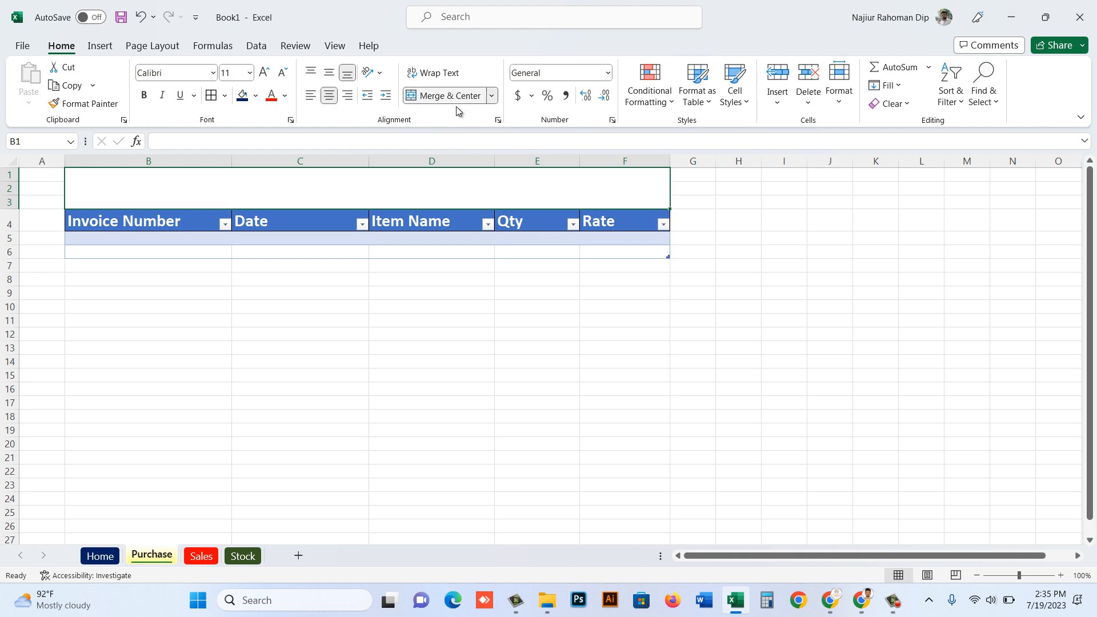
left_click(255, 95)
left_click(328, 231)
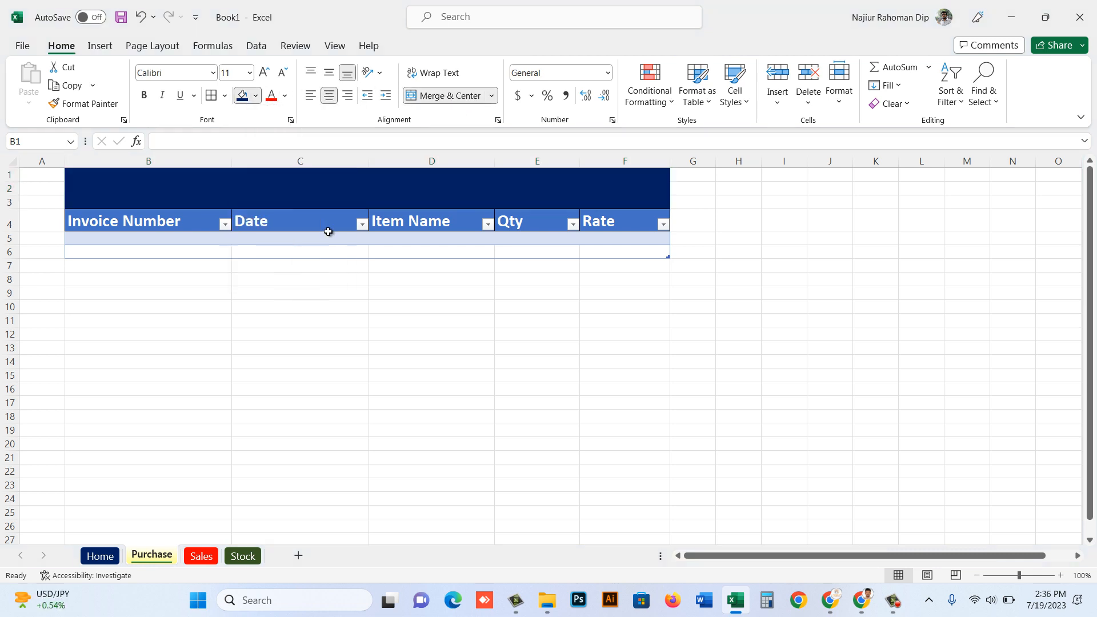
Step: Enter the title "Purchase Sheet" in the merged cell B1 of the Purchase sheet and color its text white
double_click(399, 187)
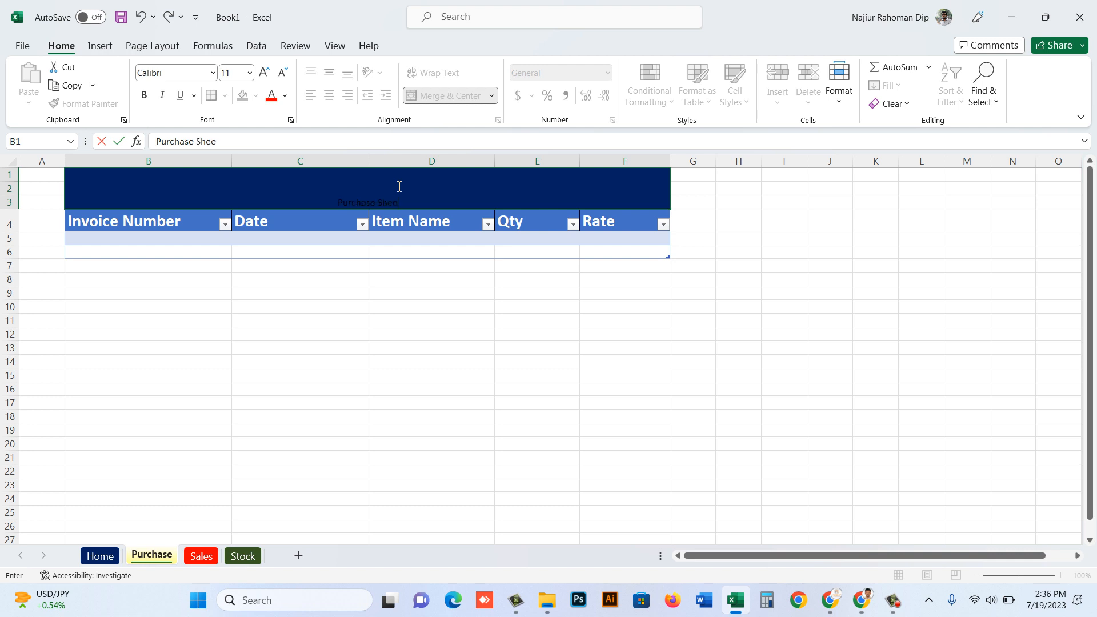
key("shift+Home")
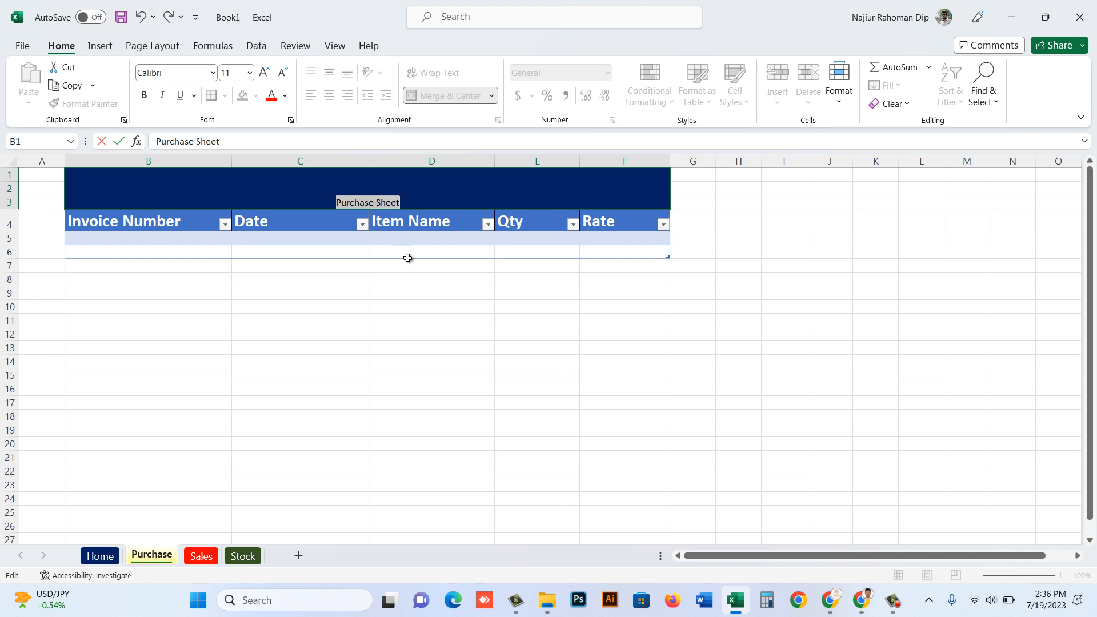
left_click(443, 286)
double_click(392, 201)
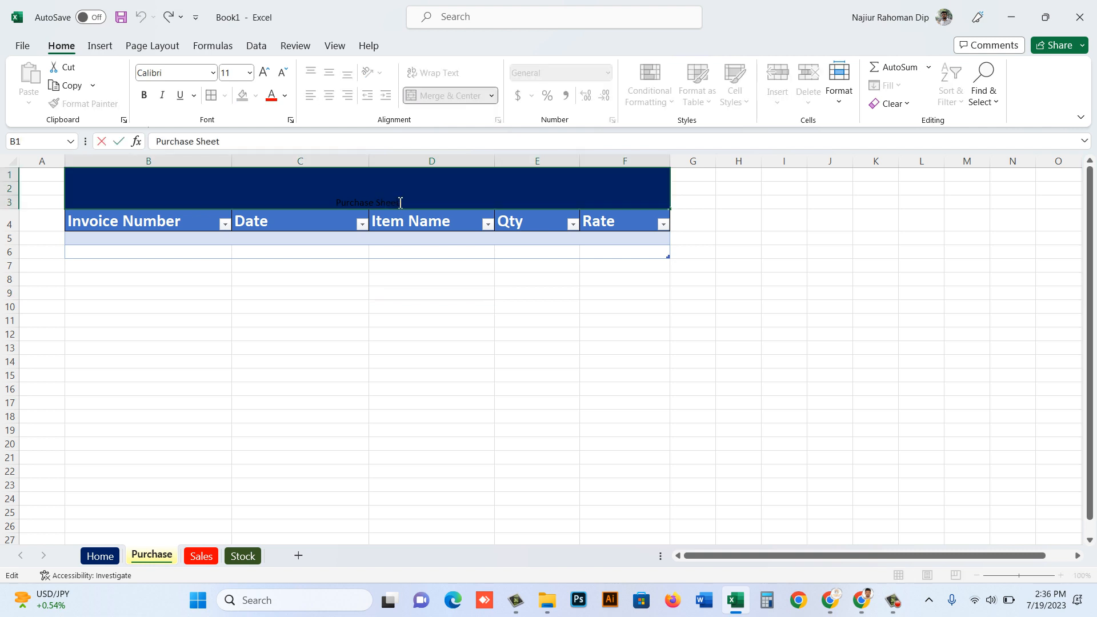
left_click_drag(402, 204, 284, 156)
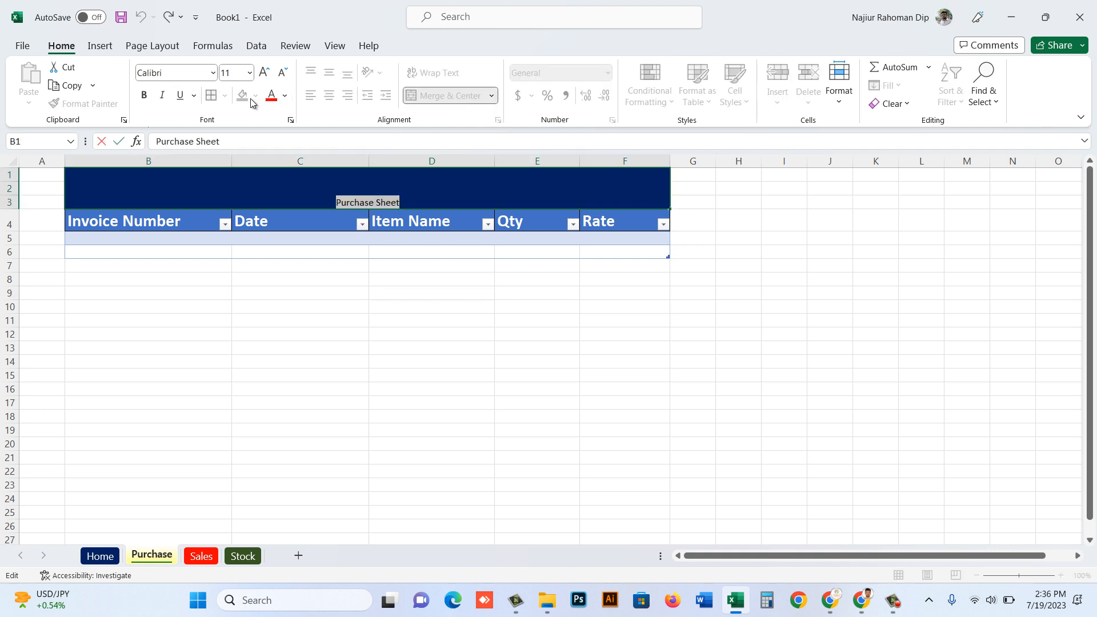
left_click(284, 100)
left_click(275, 151)
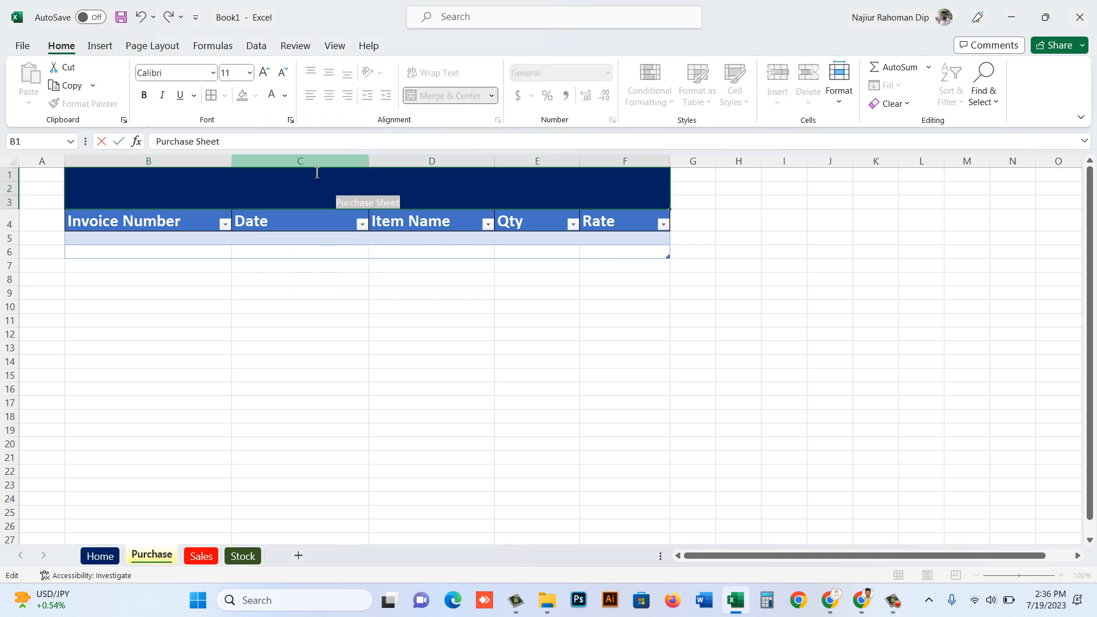
Step: Make the Purchase Sheet title bold at font size 24 and center it vertically in its merged cell
left_click(144, 95)
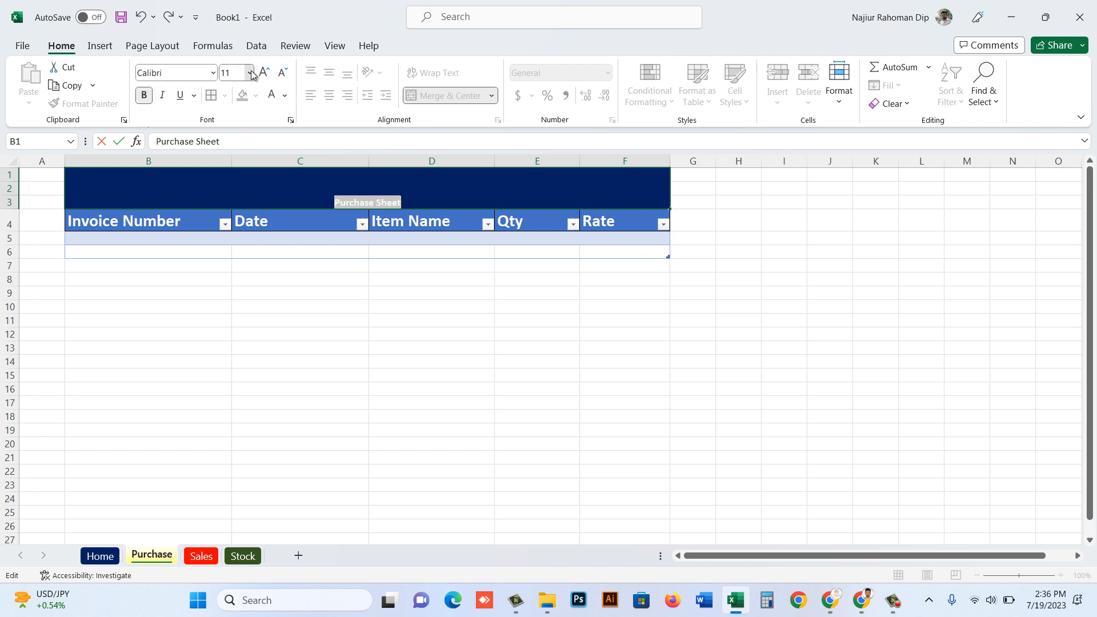
left_click(250, 72)
left_click(232, 262)
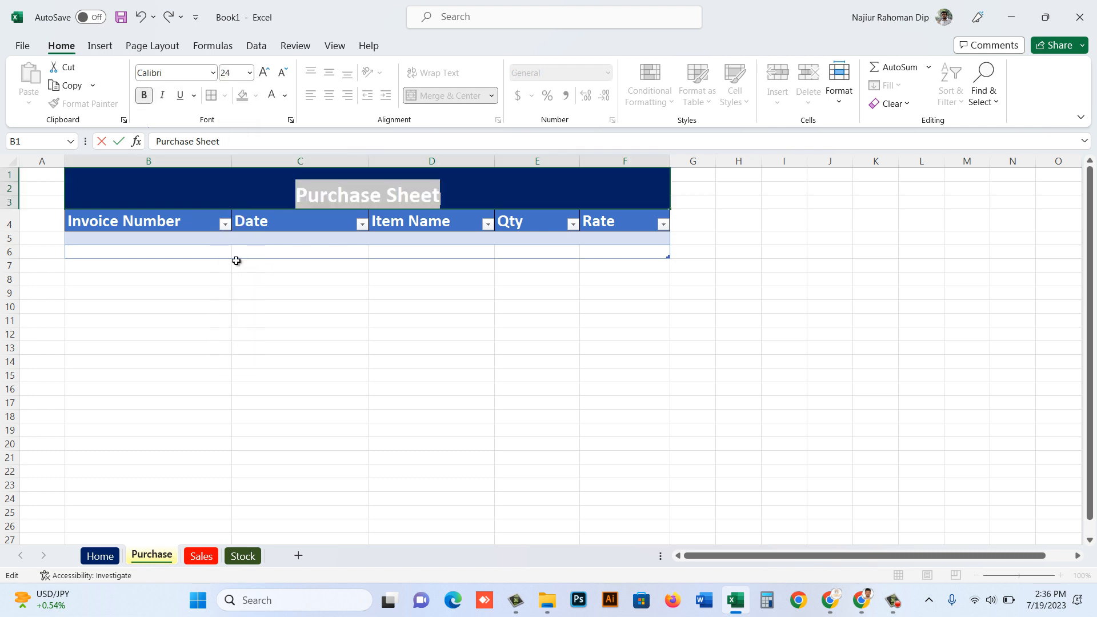
left_click(452, 360)
left_click(420, 183)
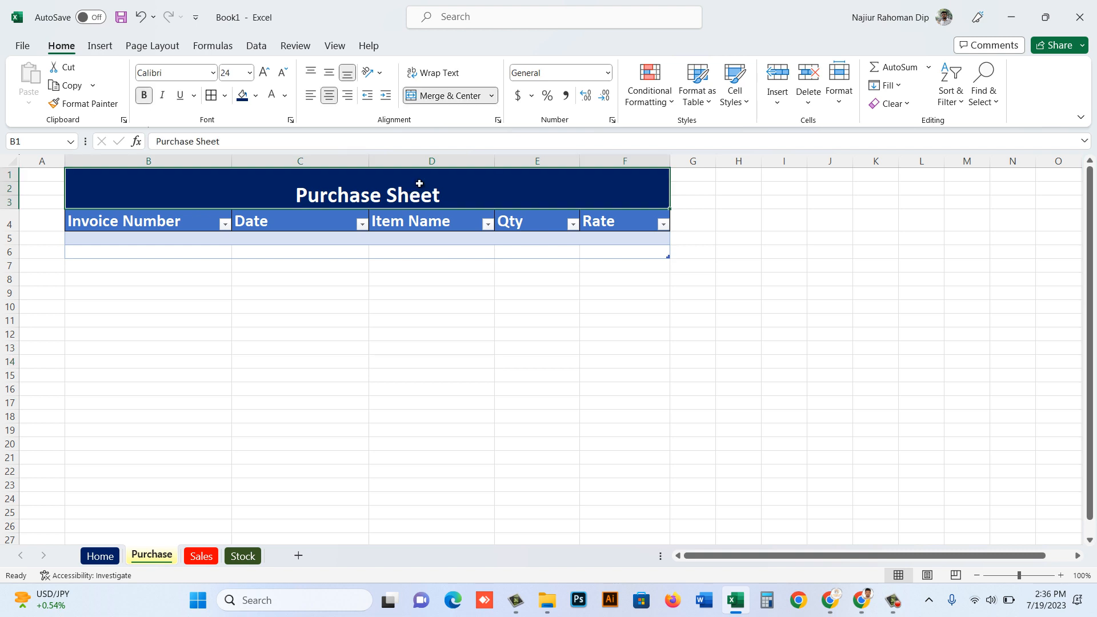
left_click(329, 74)
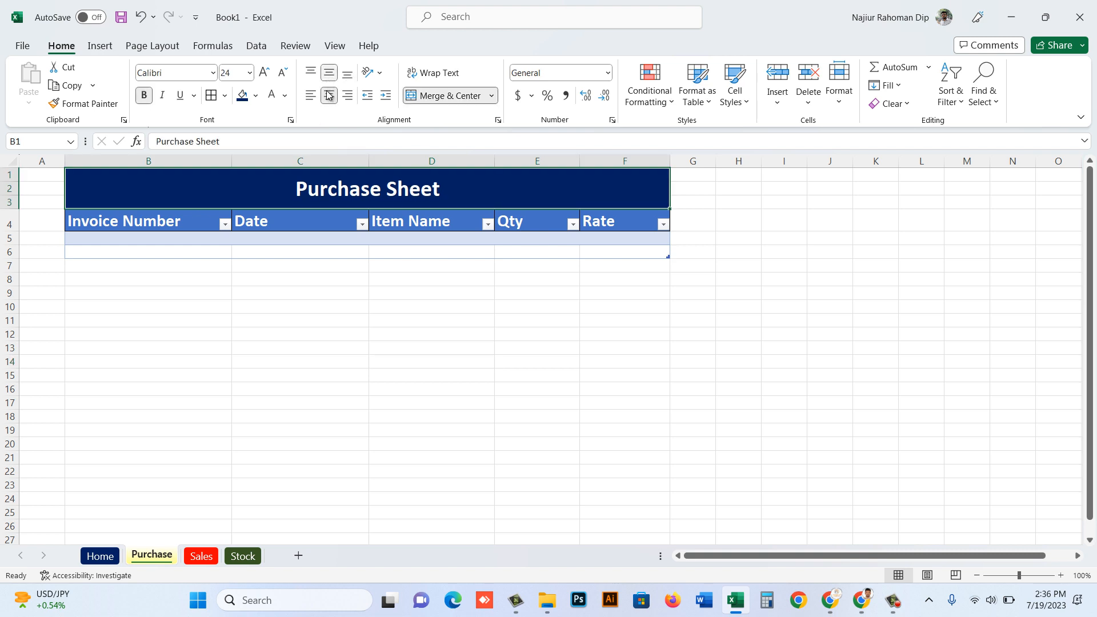
left_click(645, 399)
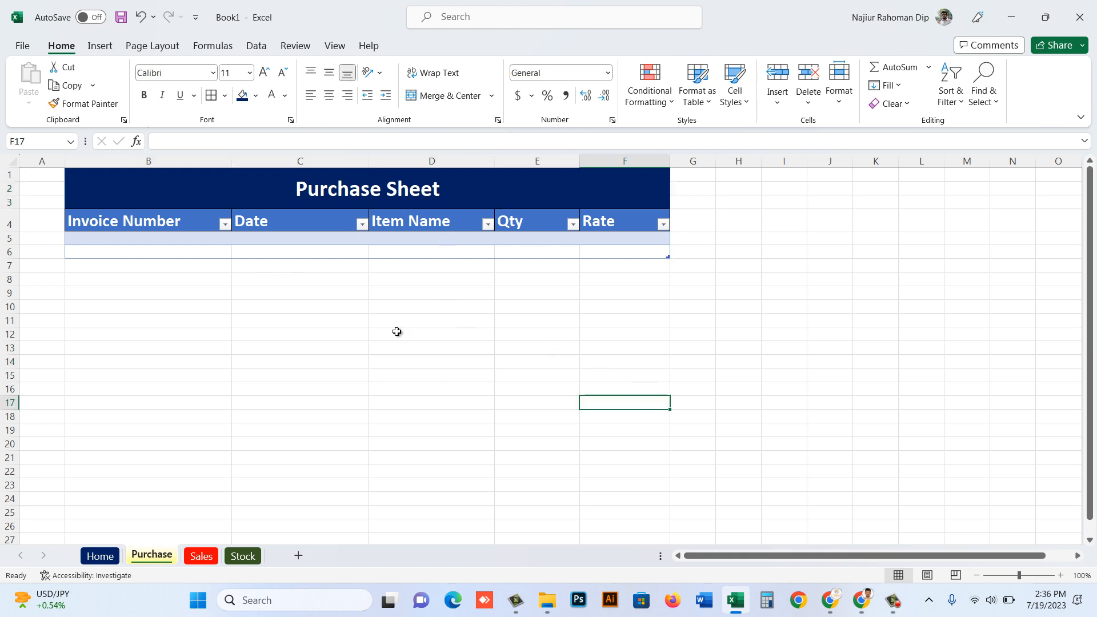
Step: Merge and center B1:F3 above the table on the Sales sheet and fill the merged cell with dark blue
left_click(201, 556)
left_click_drag(134, 177, 606, 207)
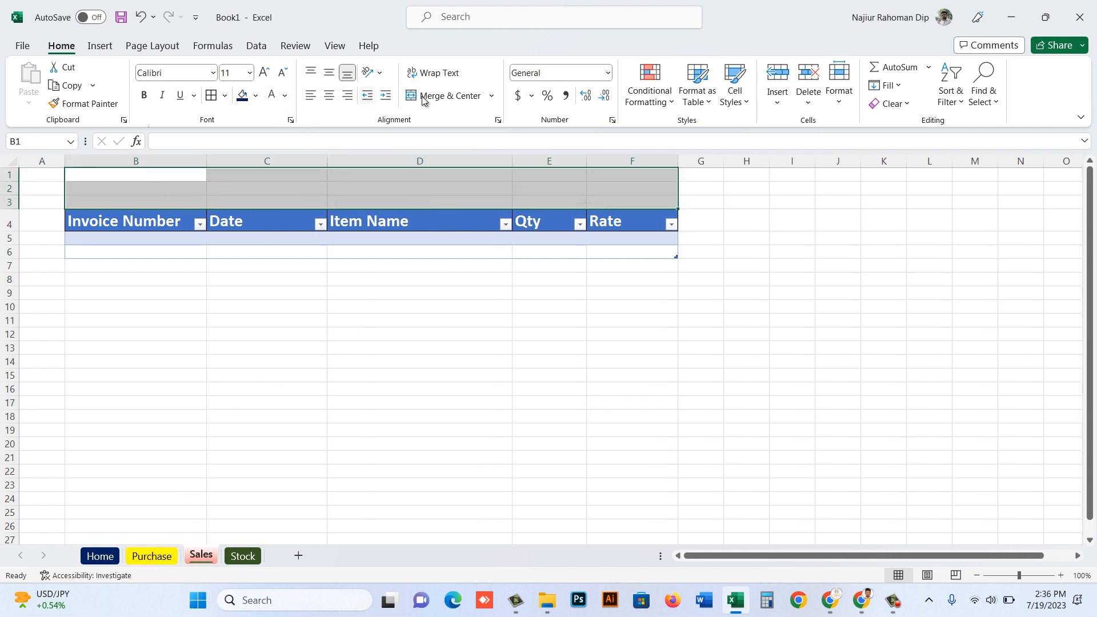
left_click(460, 96)
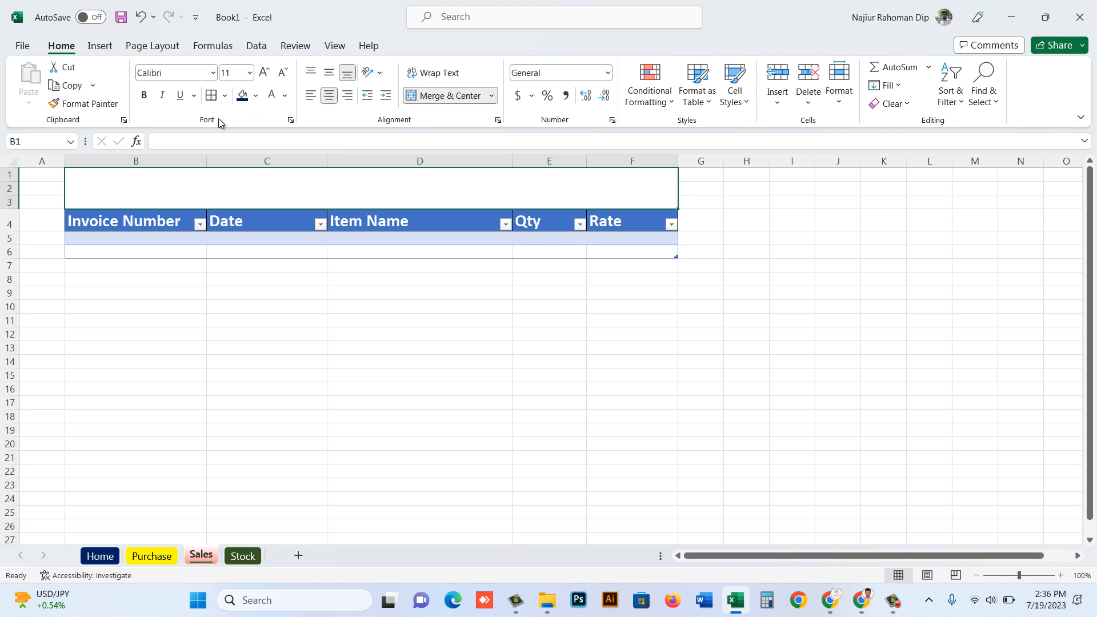
left_click(243, 95)
Step: Enter the title "Sales Sheet" in white text in the merged cell B1 of the Sales sheet
left_click(272, 97)
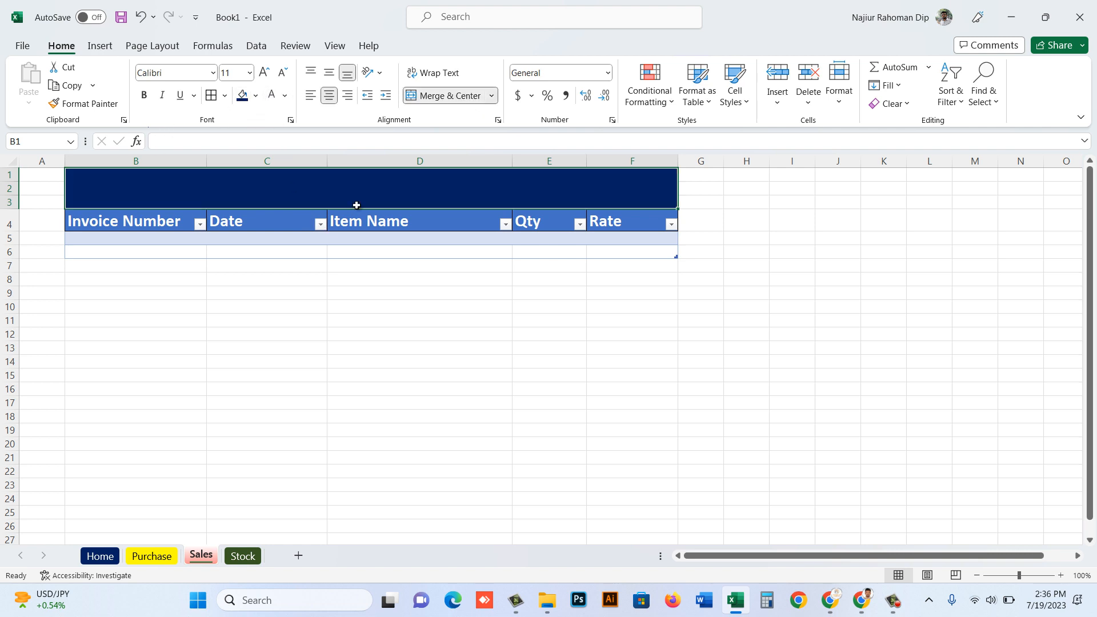
type("D")
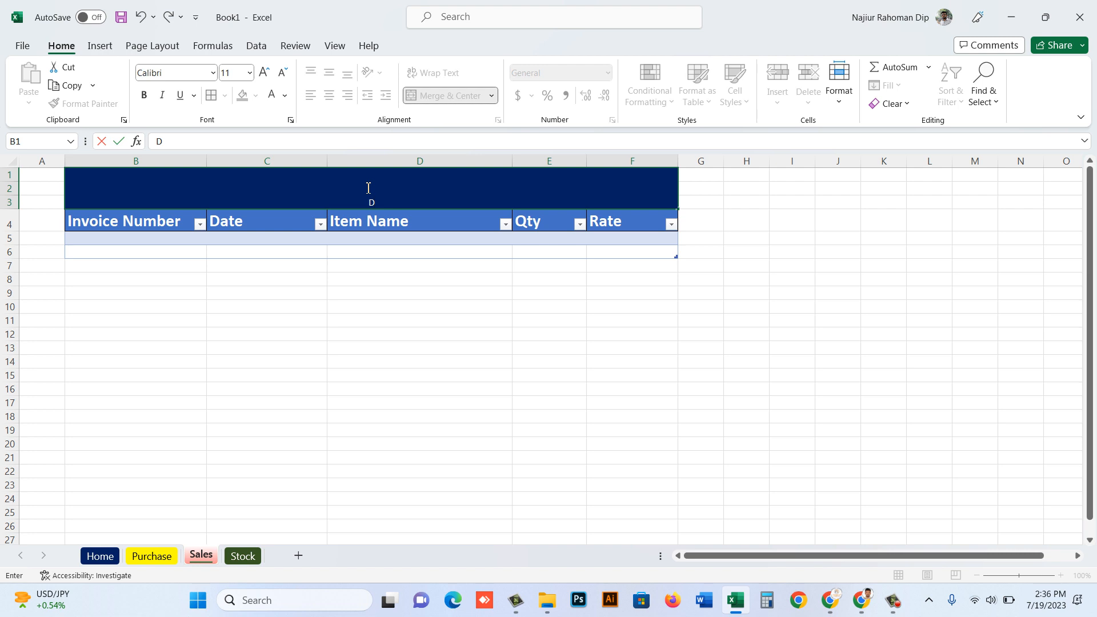
type("ales Sheet")
Step: Make the Sales Sheet title bold at font size 24 and center it vertically in its merged cell
key("F2")
key("shift+Home")
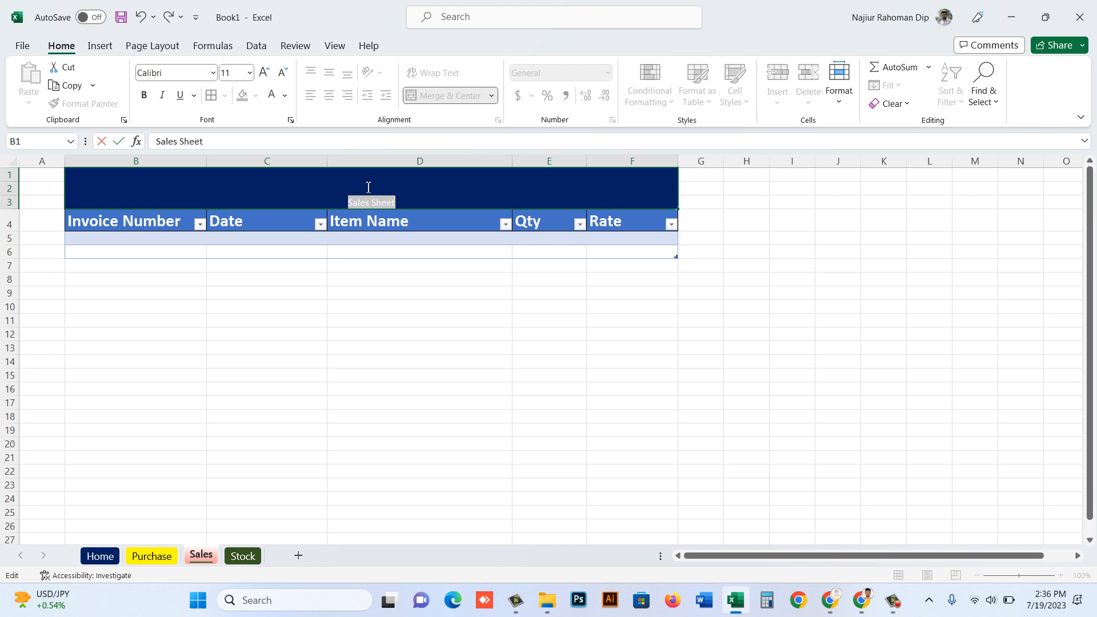
left_click(144, 95)
left_click(263, 73)
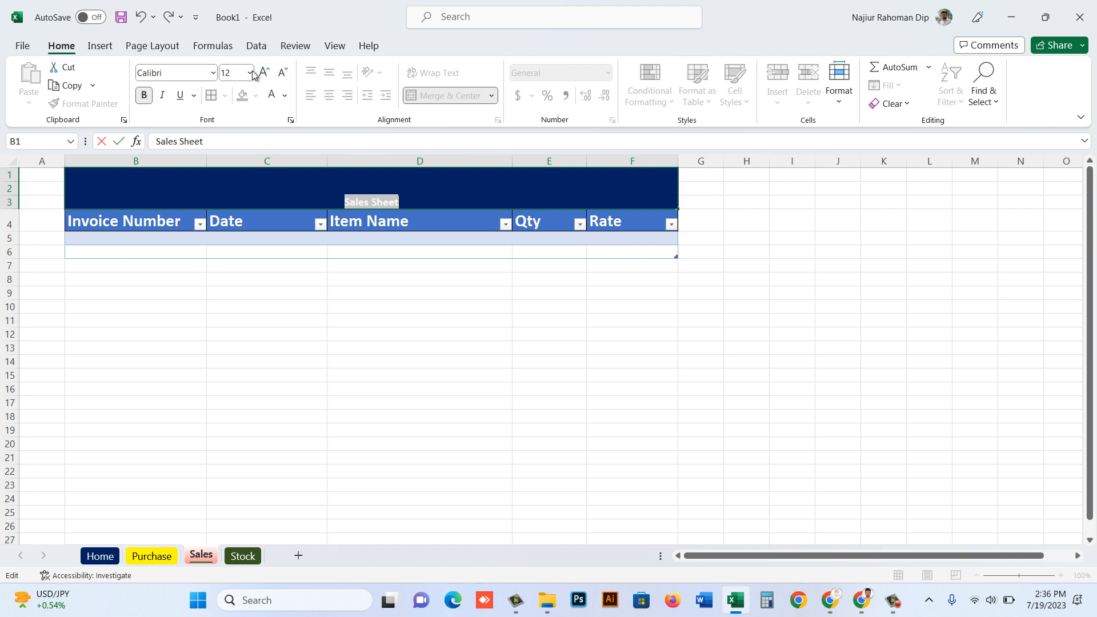
left_click(253, 74)
left_click(230, 263)
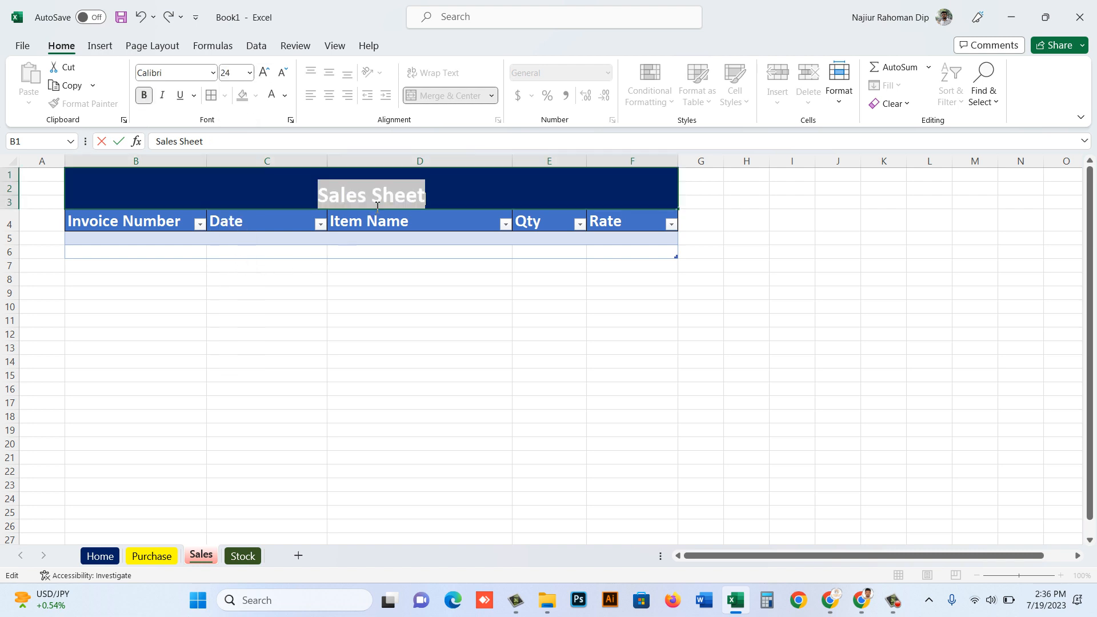
left_click(345, 275)
left_click(347, 188)
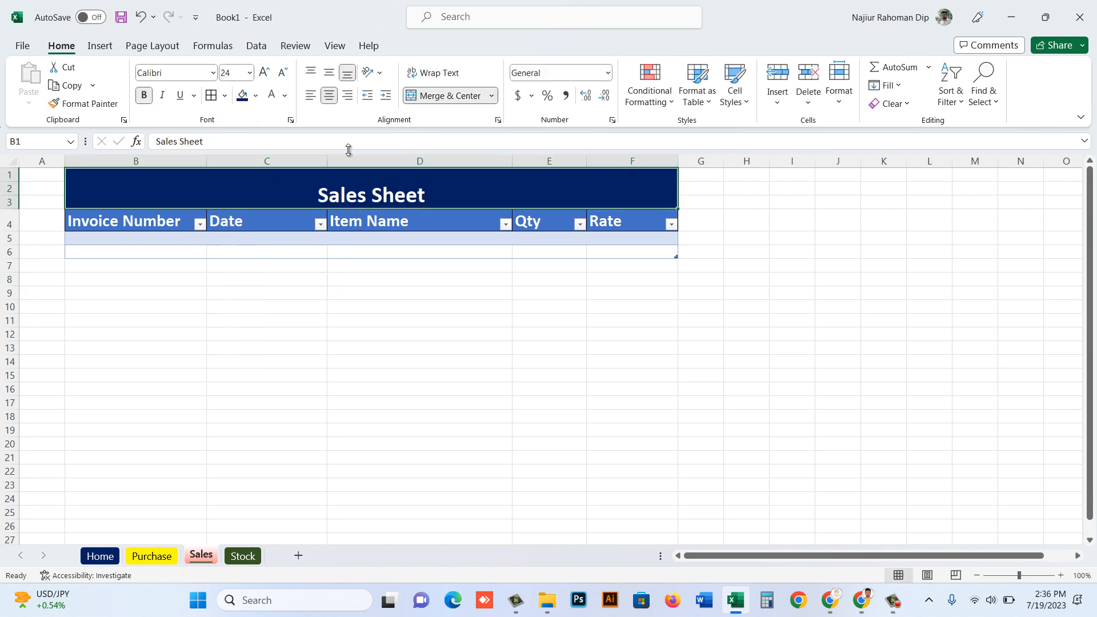
left_click(330, 72)
left_click(437, 398)
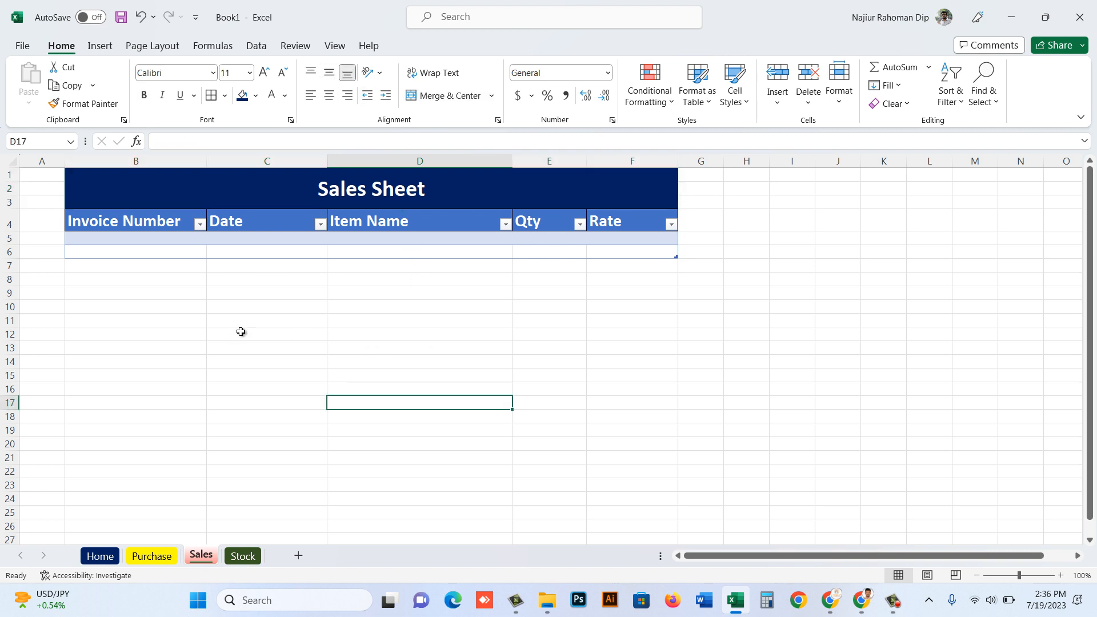
Step: Apply all borders to the table range B4:F6 on the Sales sheet
left_click_drag(110, 224, 628, 252)
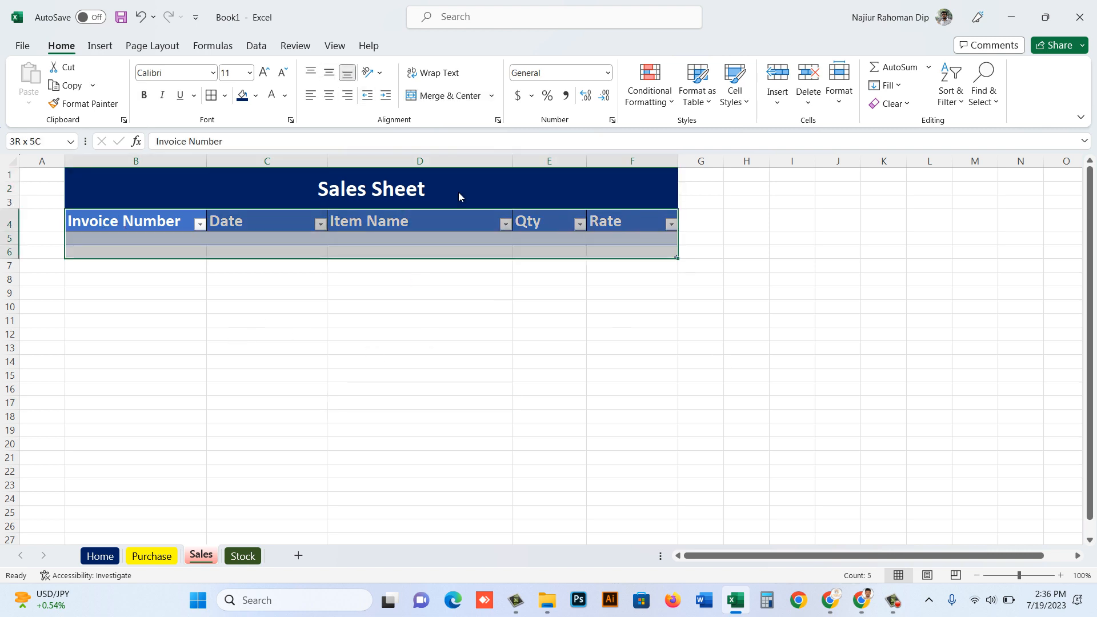
left_click(225, 95)
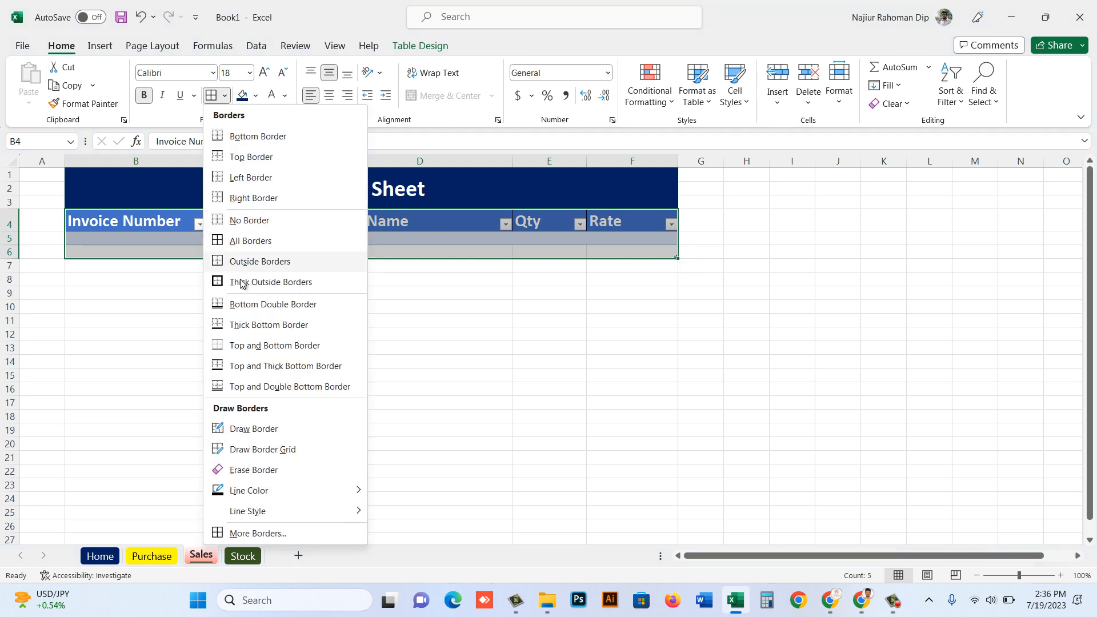
left_click(249, 240)
left_click(548, 361)
Step: Apply all borders to the table range B4:F6 on the Purchase sheet
left_click(154, 556)
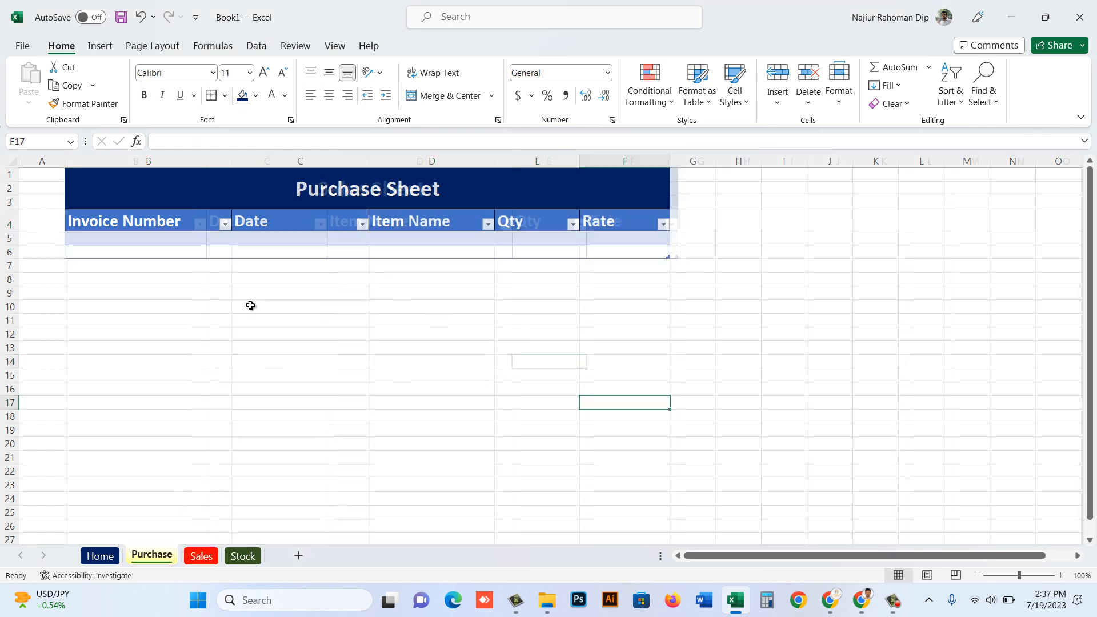
left_click_drag(179, 220, 607, 252)
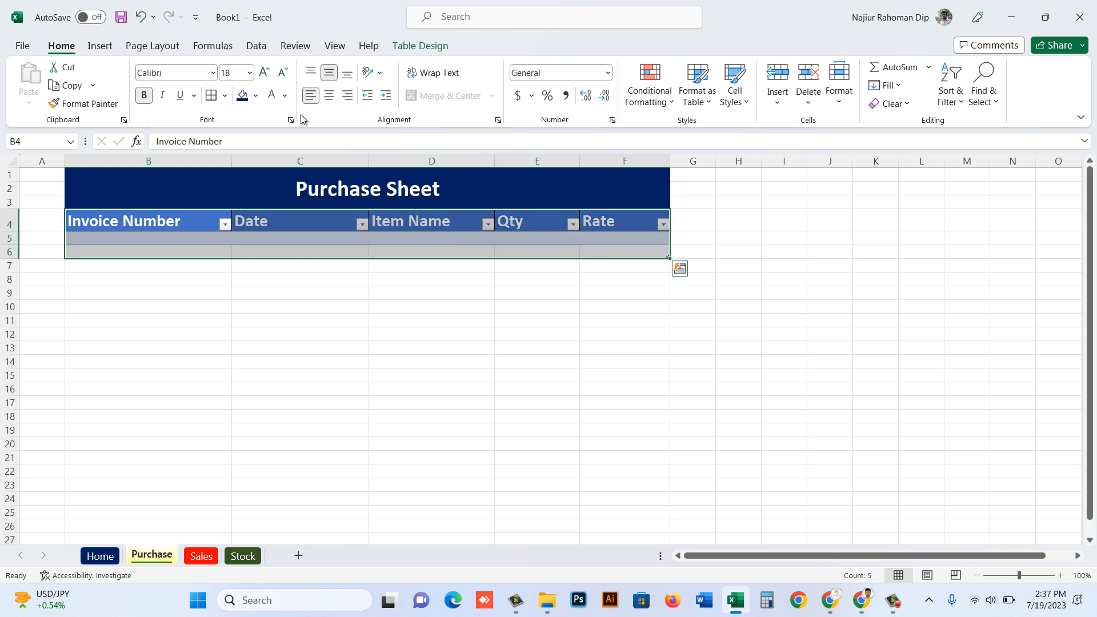
left_click(225, 96)
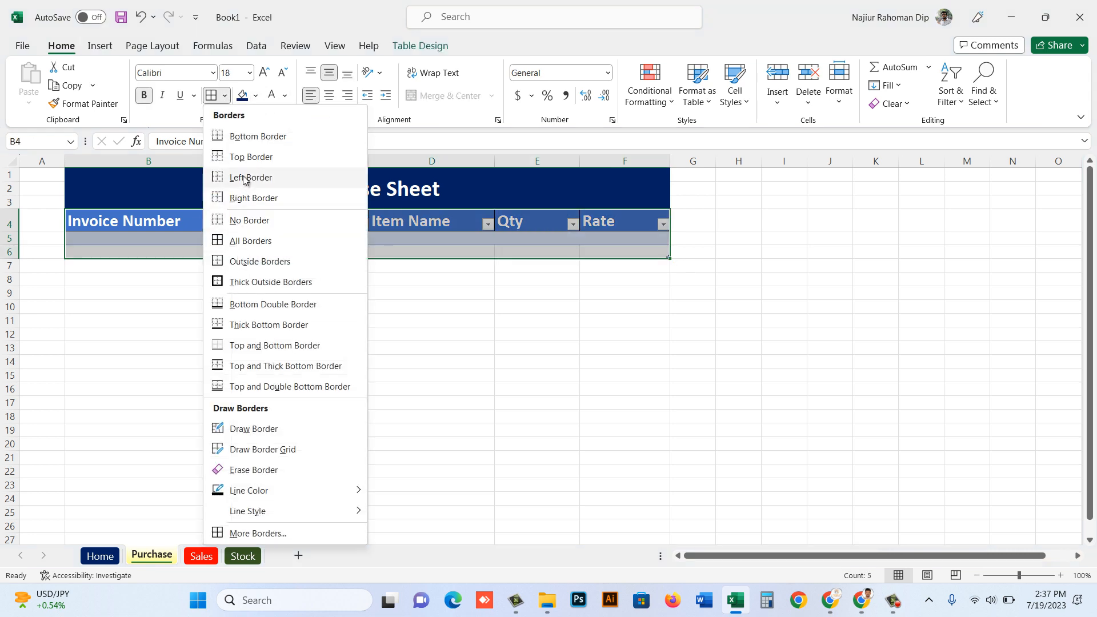
left_click(245, 241)
left_click(449, 363)
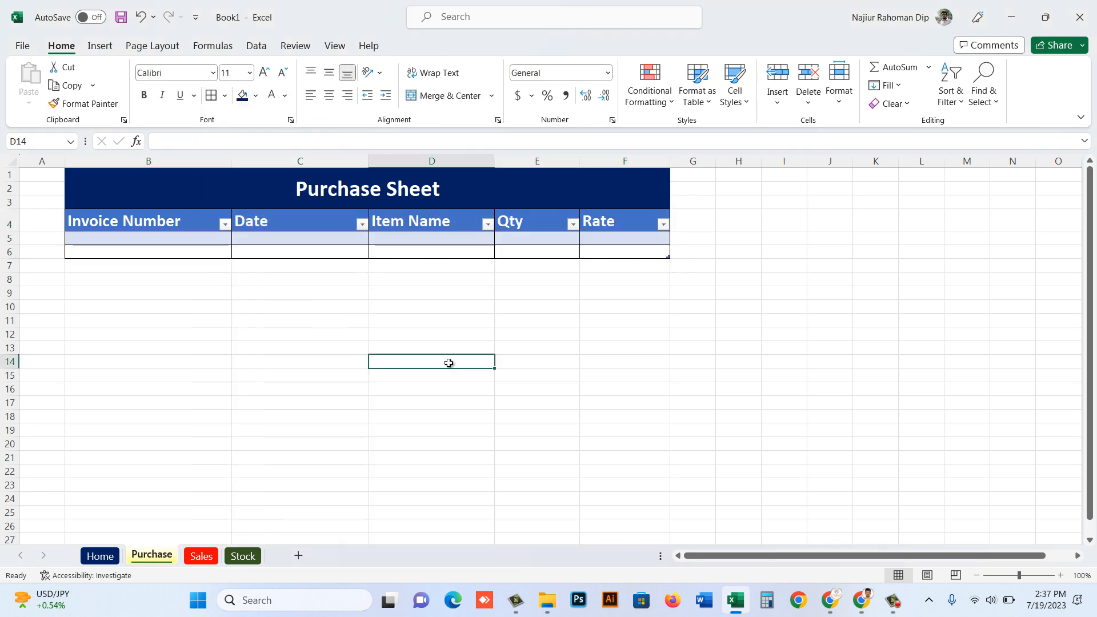
Step: Merge and center B1:E3 above the table on the Stock sheet and fill the merged cell with dark blue
left_click(102, 557)
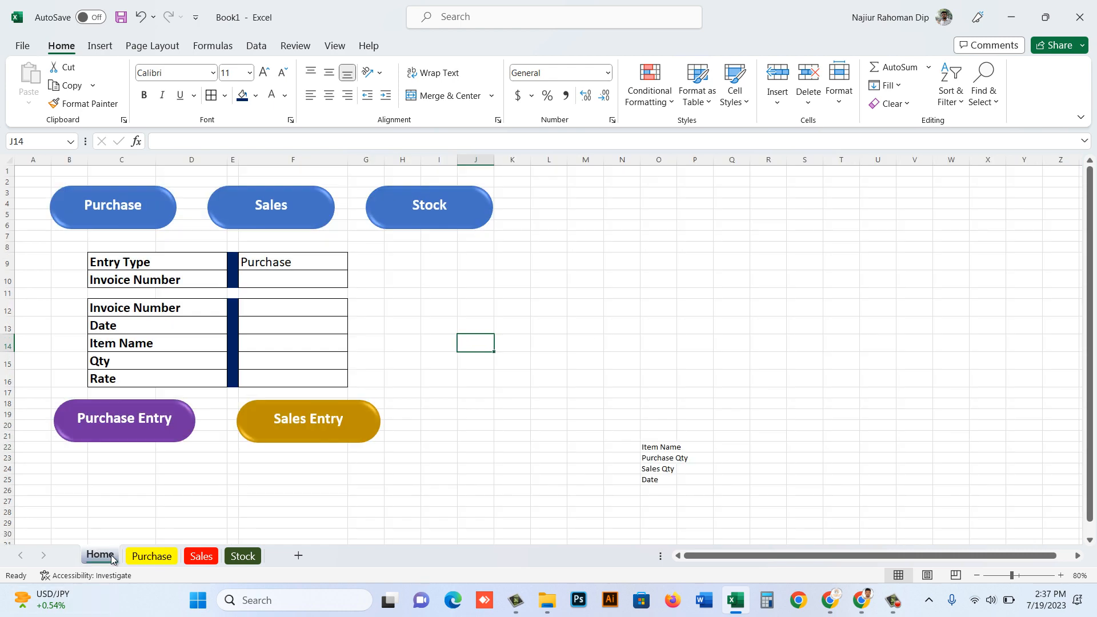
left_click(152, 556)
left_click(244, 556)
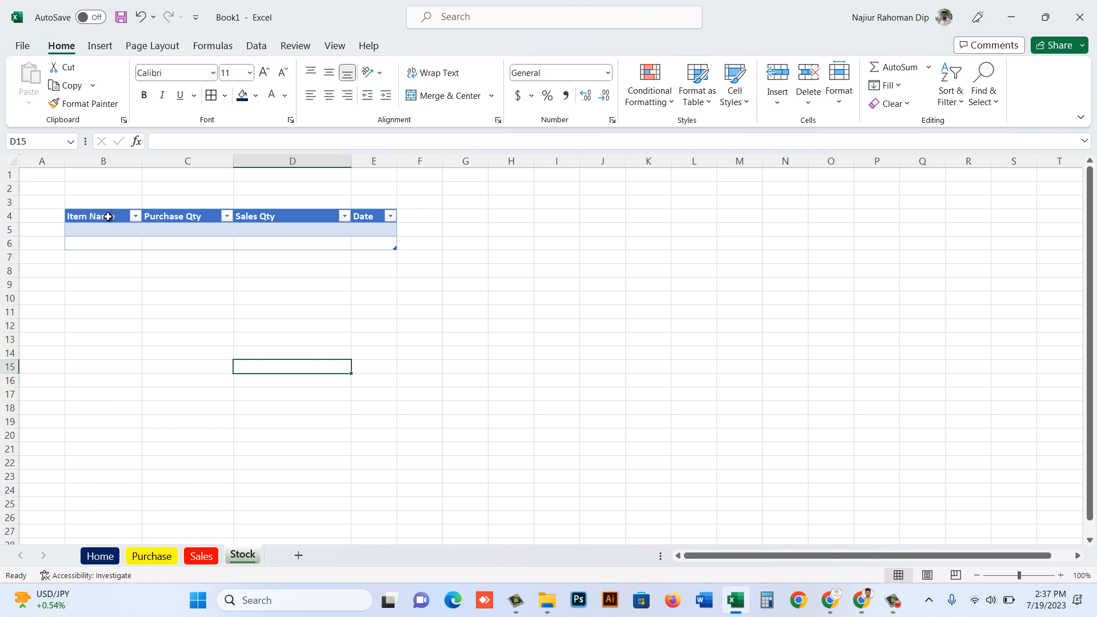
left_click(1061, 576)
left_click(1061, 577)
left_click(1061, 577)
left_click(1061, 577)
left_click(976, 577)
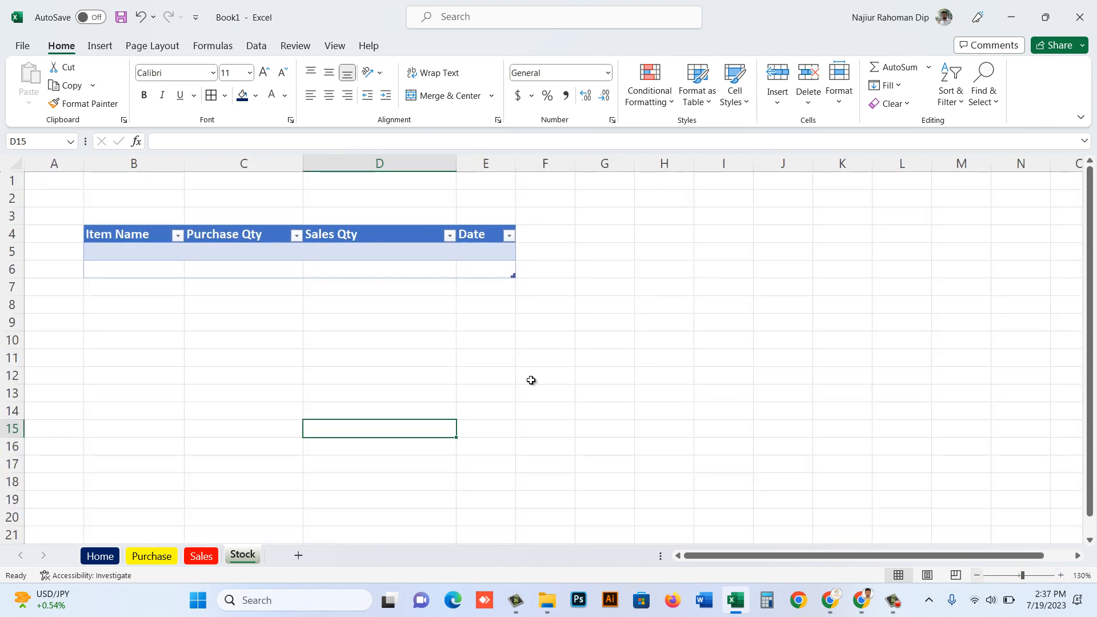
left_click(197, 303)
left_click(132, 183)
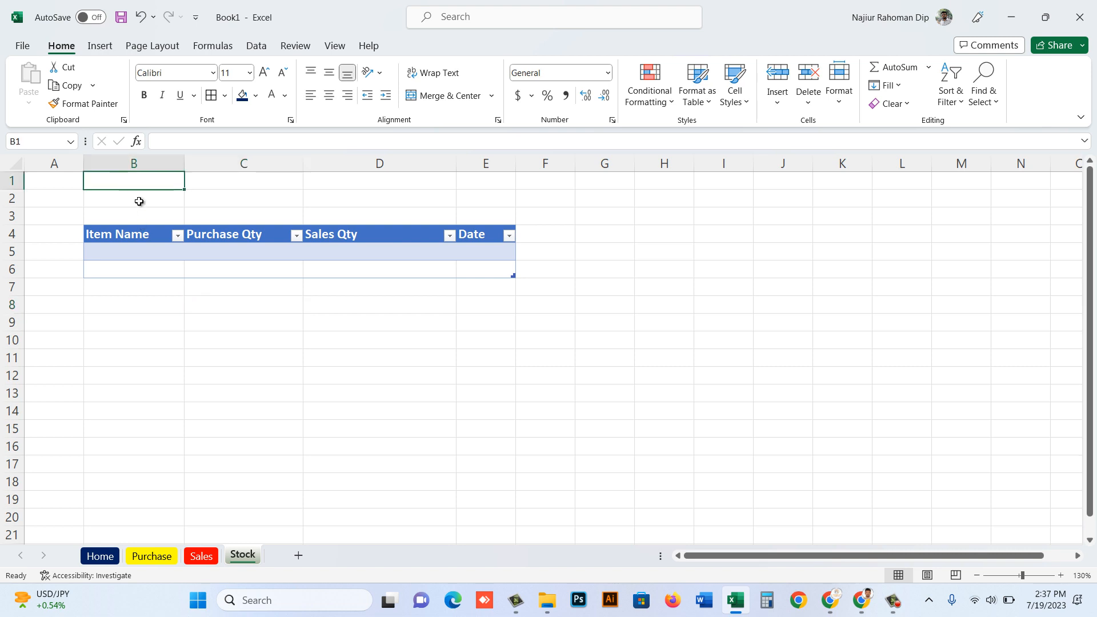
left_click_drag(139, 201, 480, 220)
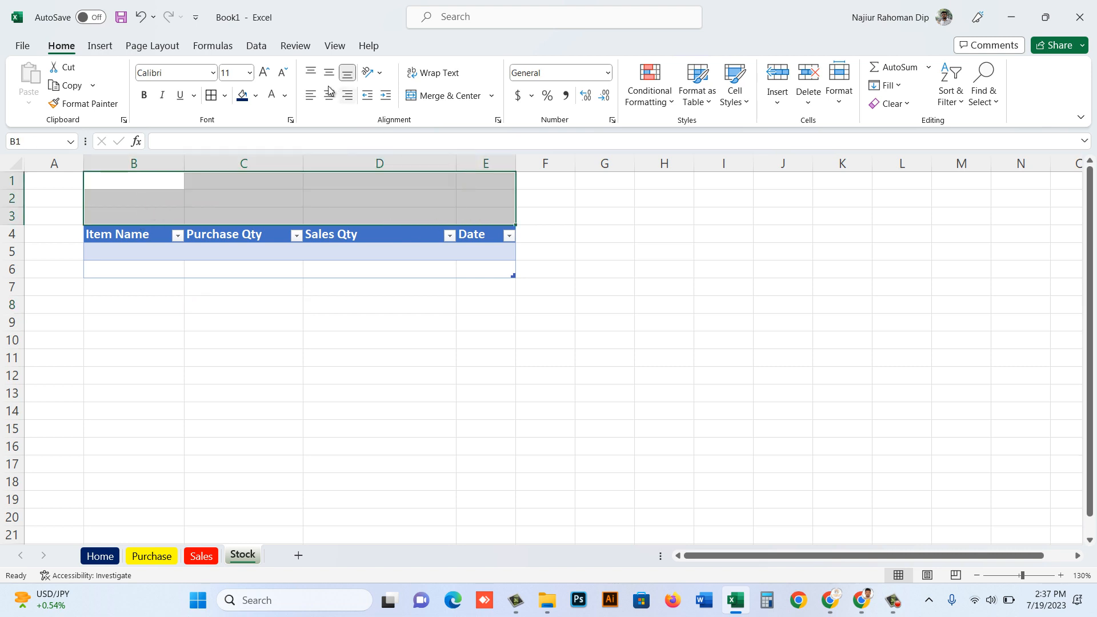
left_click(243, 95)
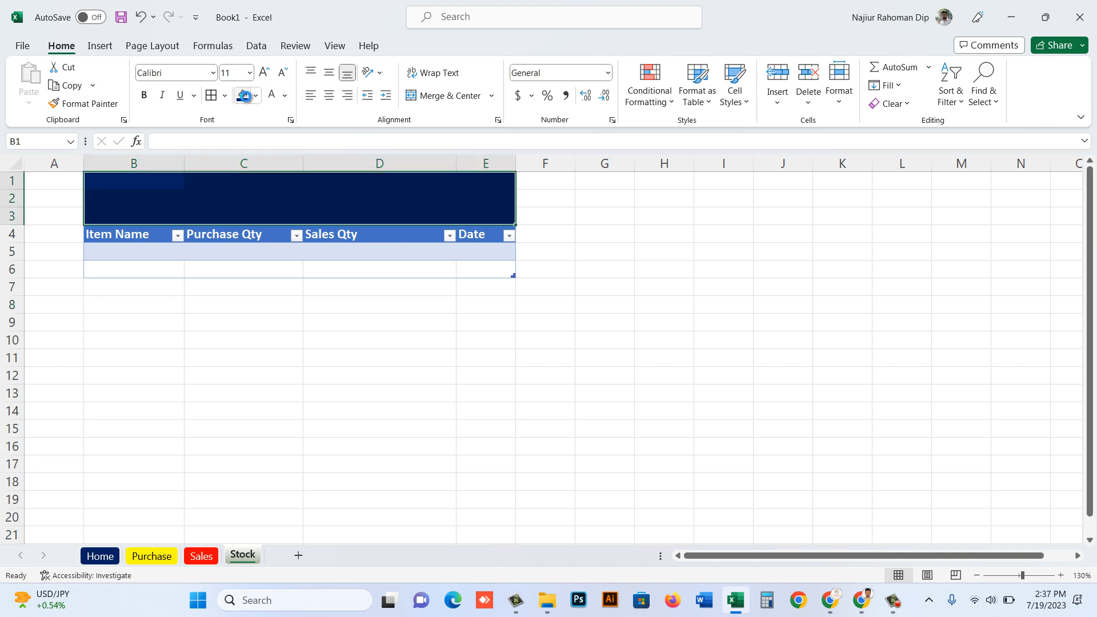
key("ctrl+z")
left_click(451, 96)
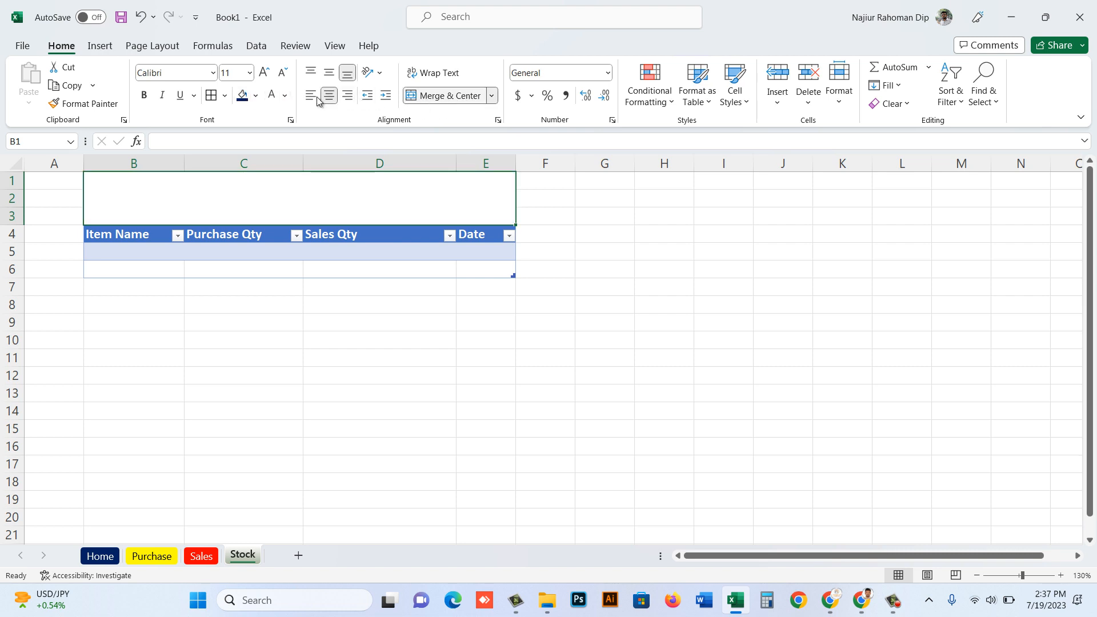
left_click(241, 98)
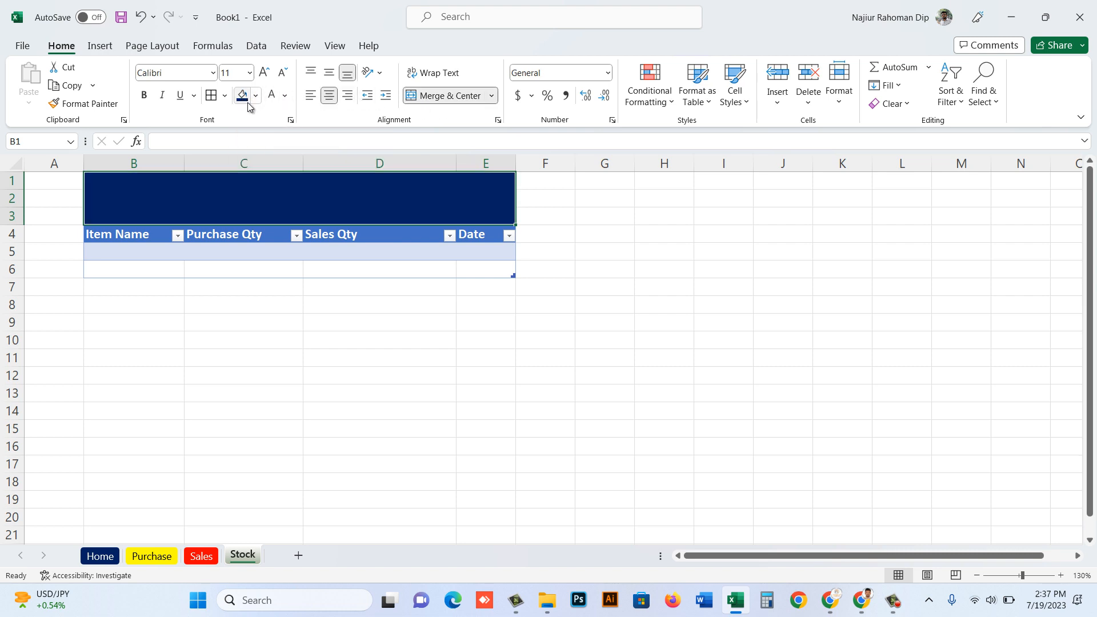
Step: Enter the title "Stock Sheet" in the merged cell B1 of the Stock sheet
double_click(292, 208)
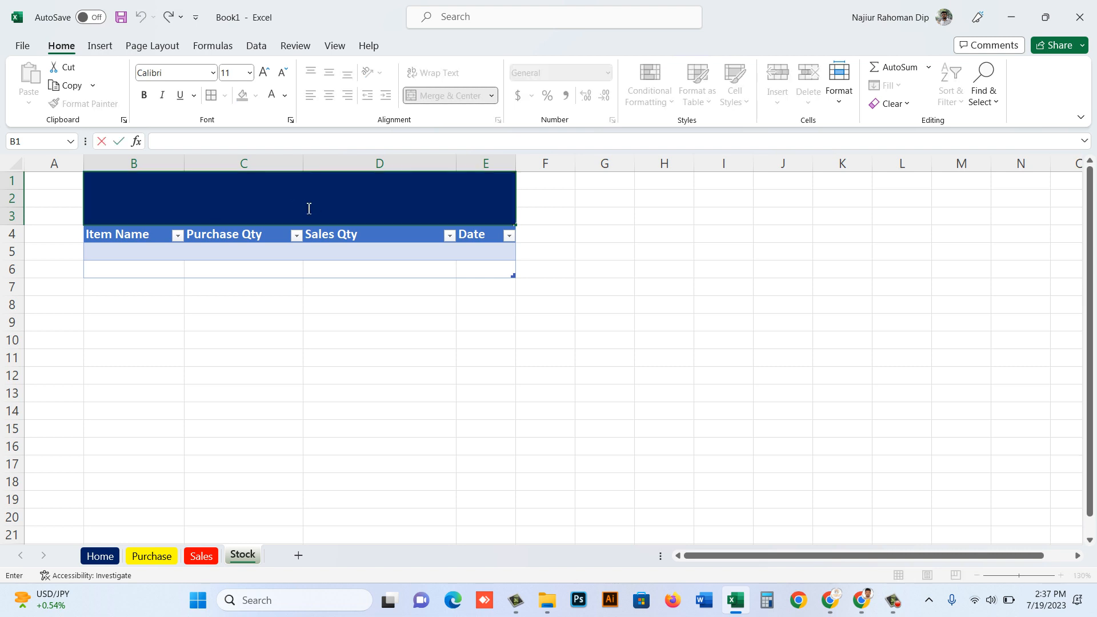
type("Stock Sheet")
left_click(334, 331)
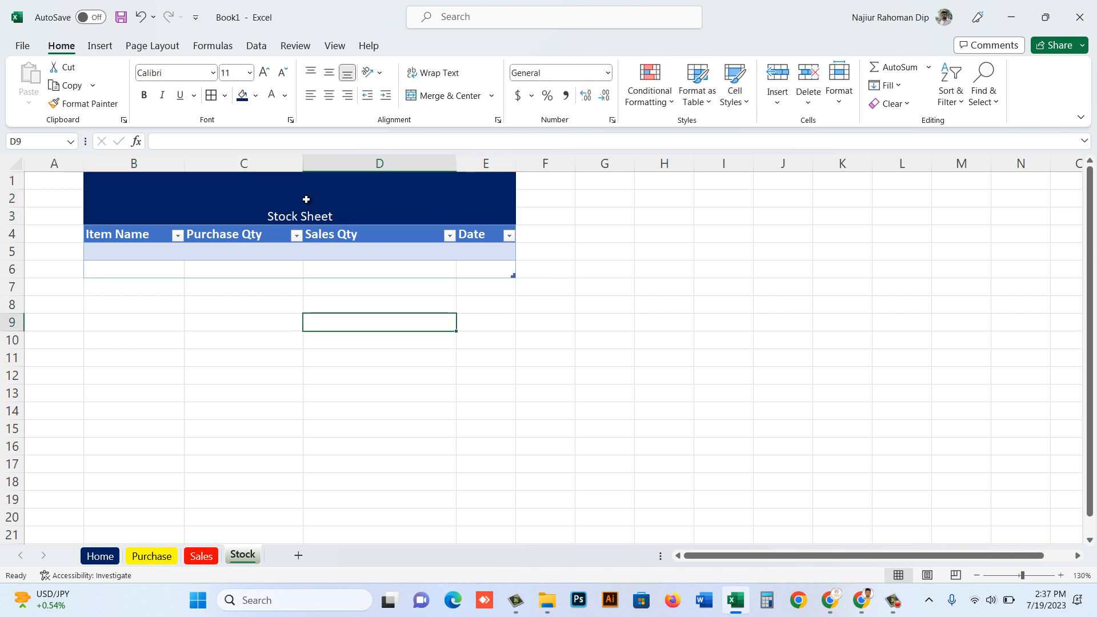
Step: Format the Stock Sheet title in B1 as 24-point bold text, vertically centred in the merged cell
left_click(305, 200)
left_click(249, 74)
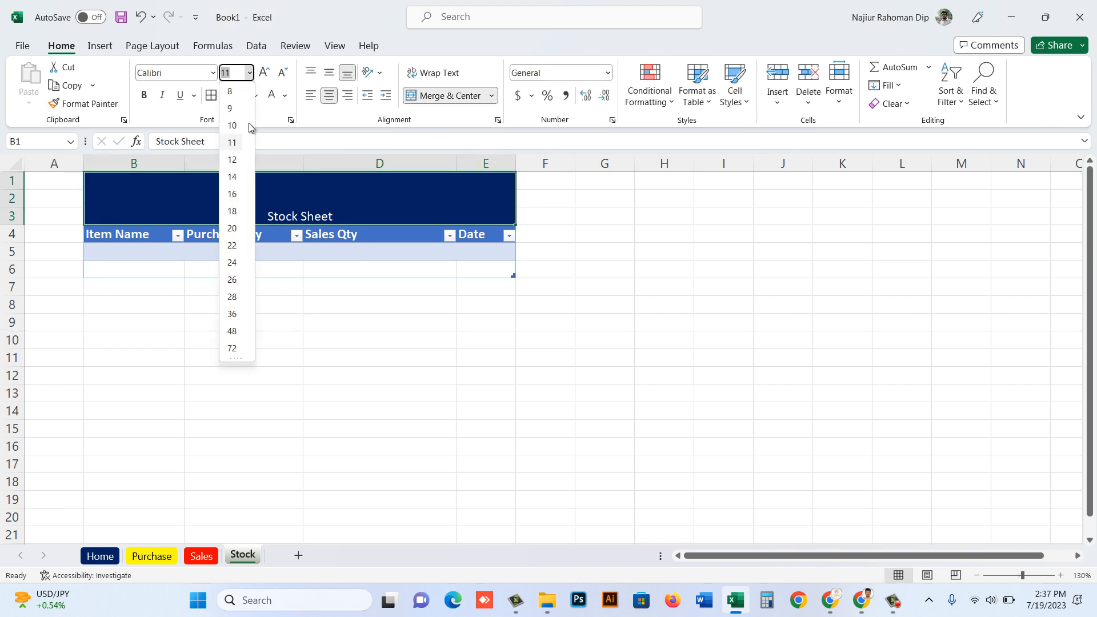
left_click(234, 263)
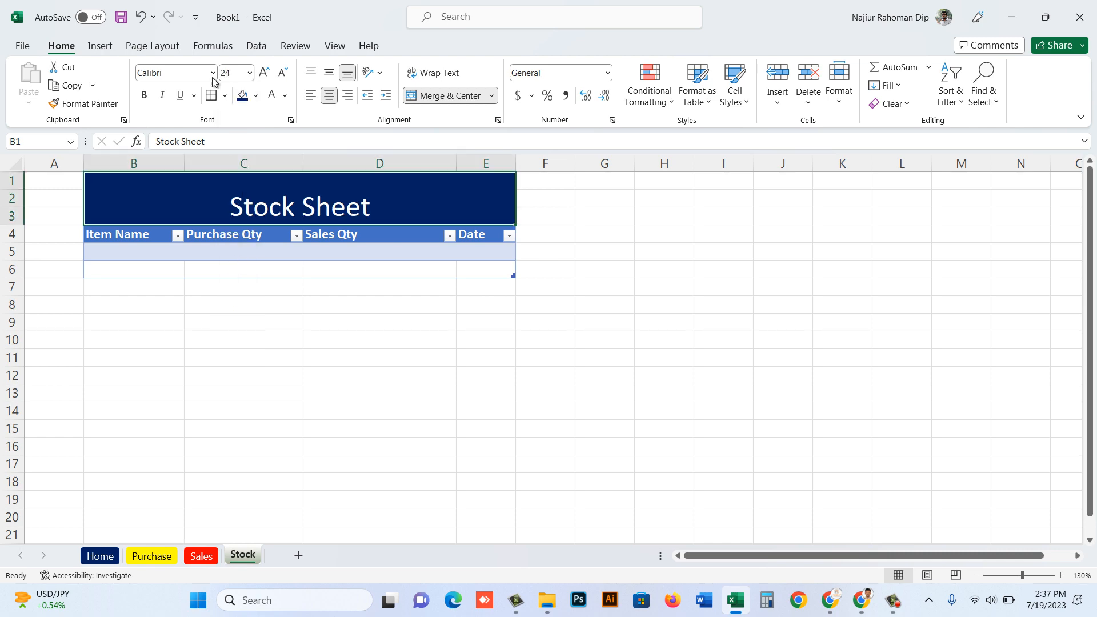
left_click(145, 96)
left_click(330, 74)
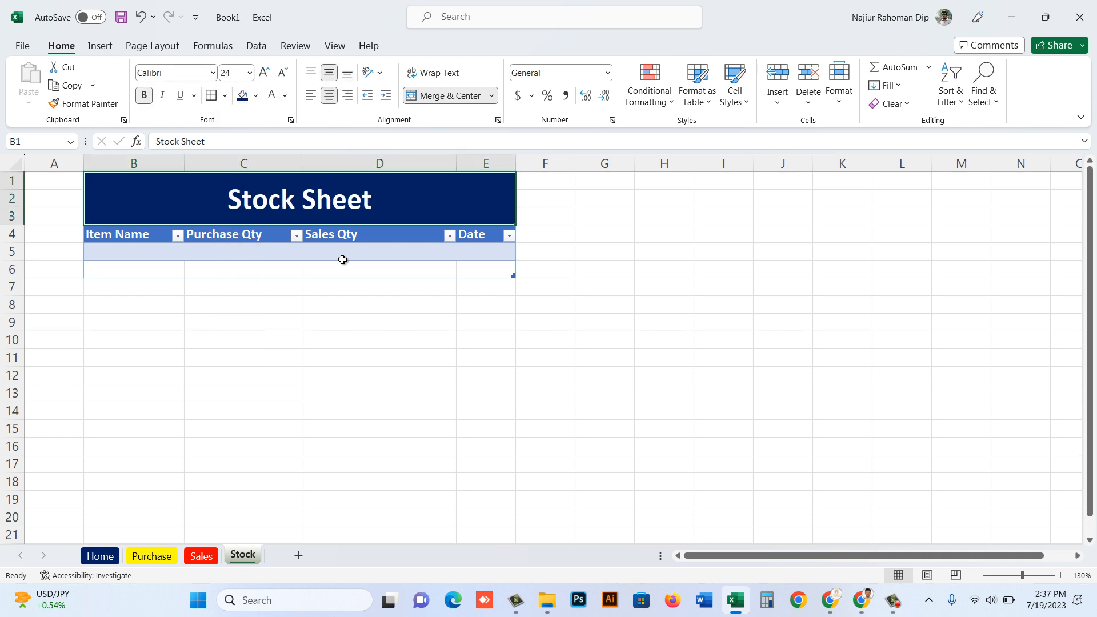
left_click(379, 314)
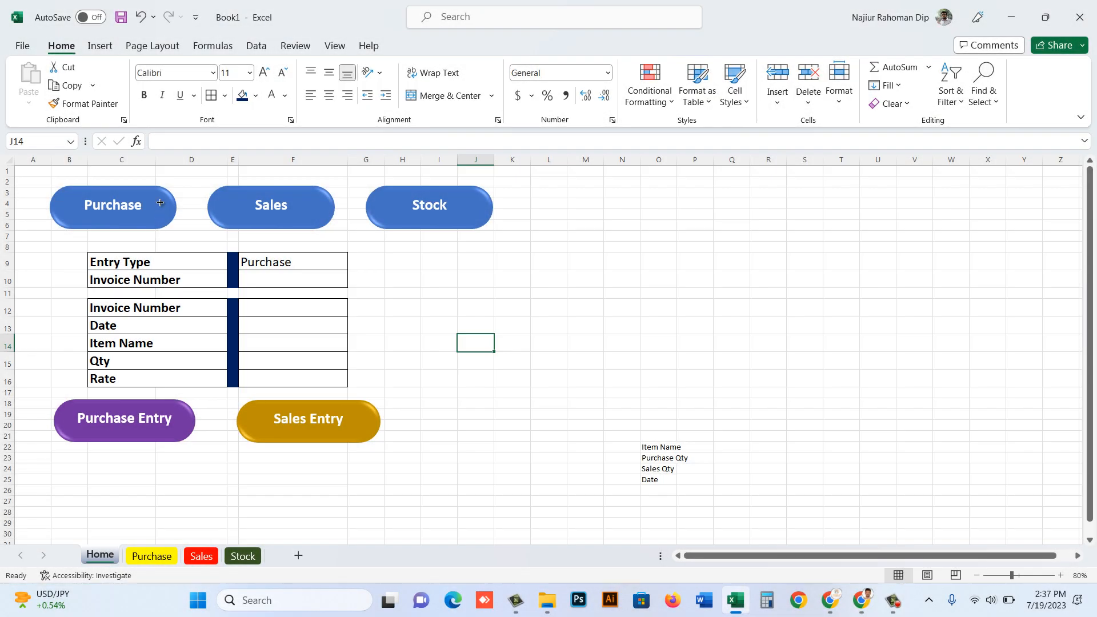
Step: Test the Purchase navigation button on the Home sheet and review the tables on the Purchase, Sales and Stock sheets
left_click(160, 203)
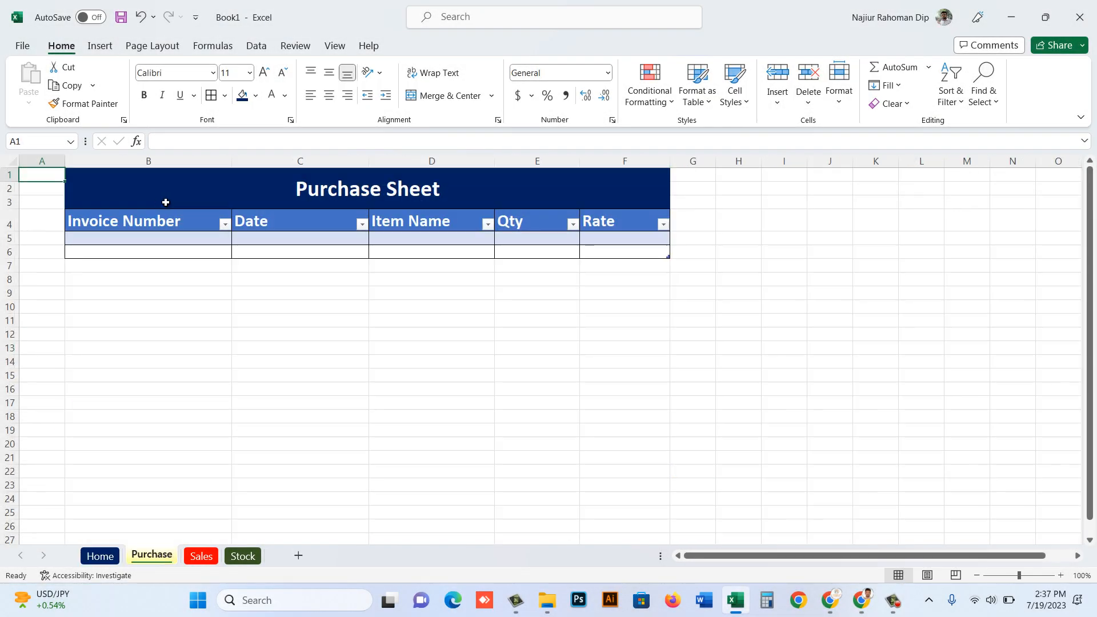
left_click(724, 213)
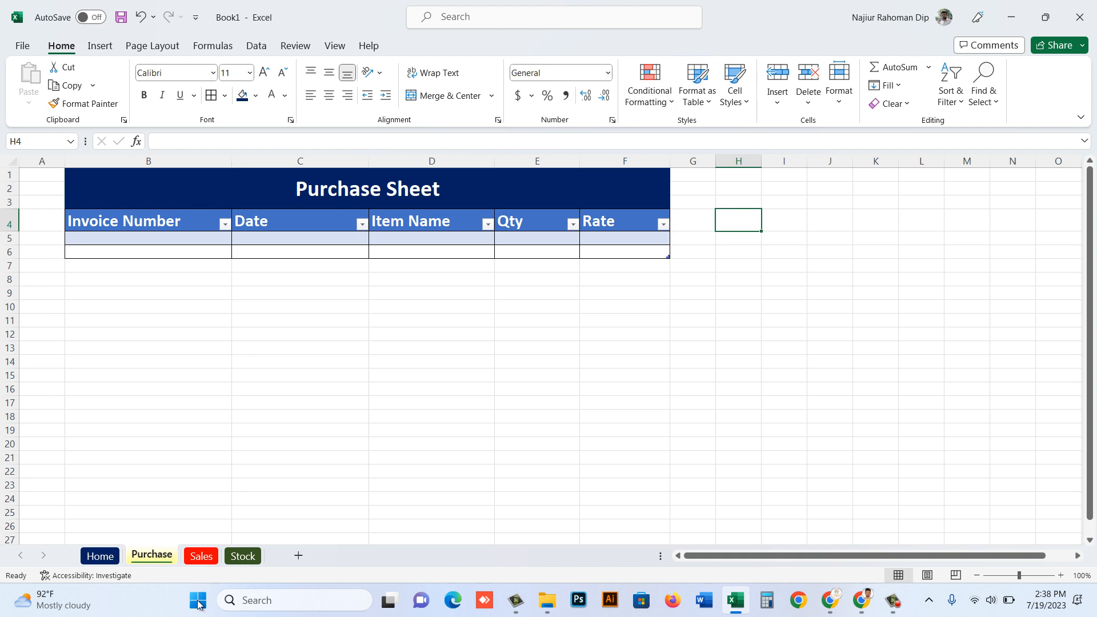
left_click(197, 557)
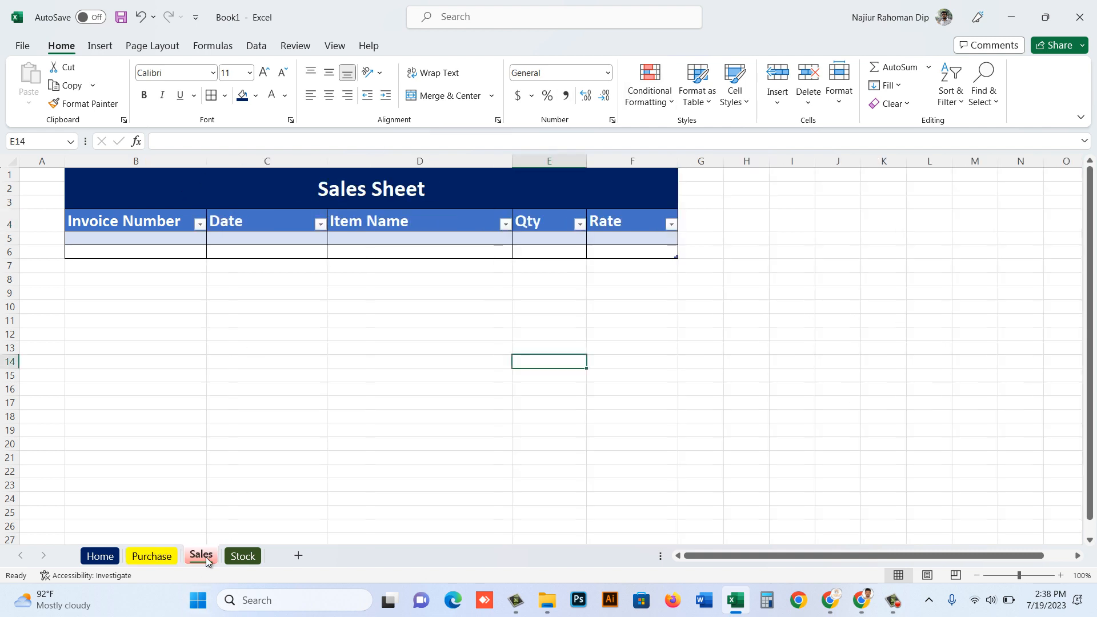
left_click(242, 557)
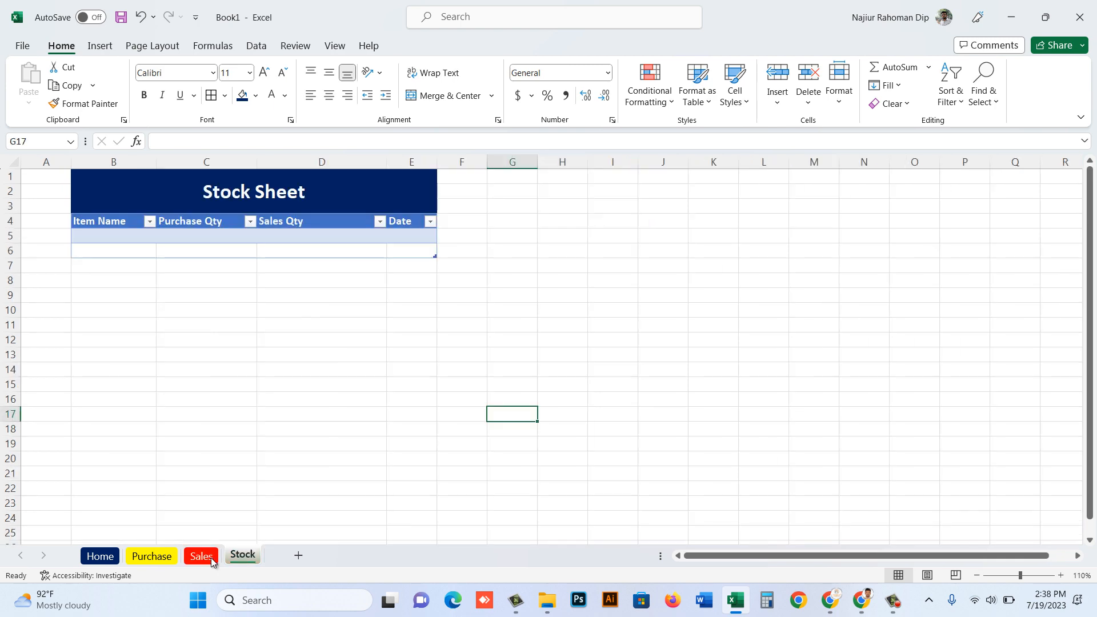
Step: Clear the leftover list of stock headings in O22:O25 on the Home sheet
left_click(103, 558)
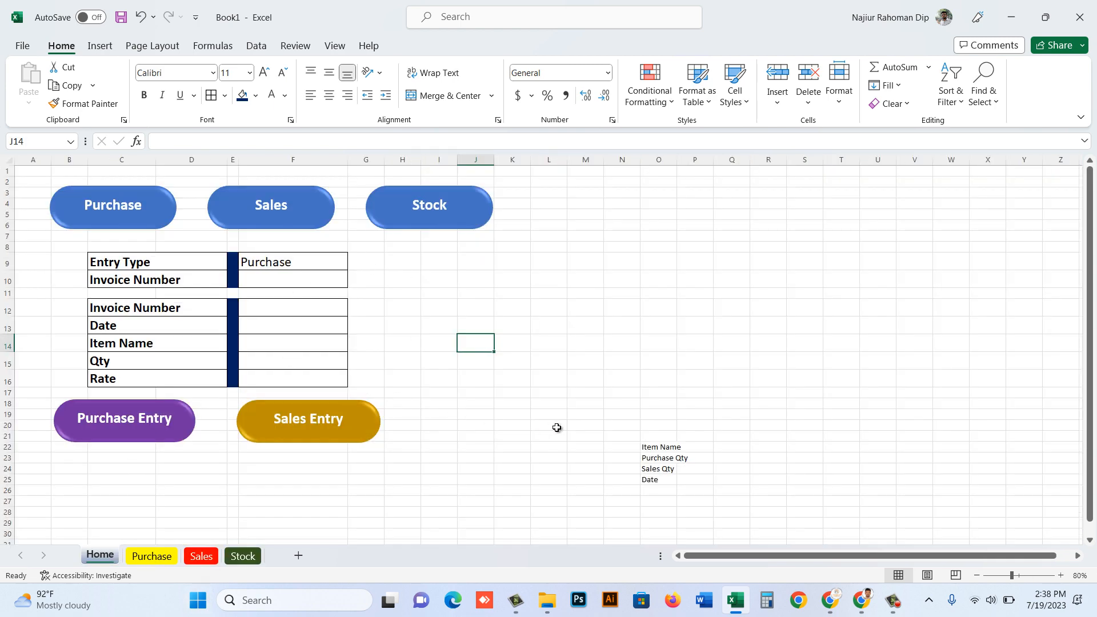
left_click(655, 449)
left_click_drag(652, 471, 653, 482)
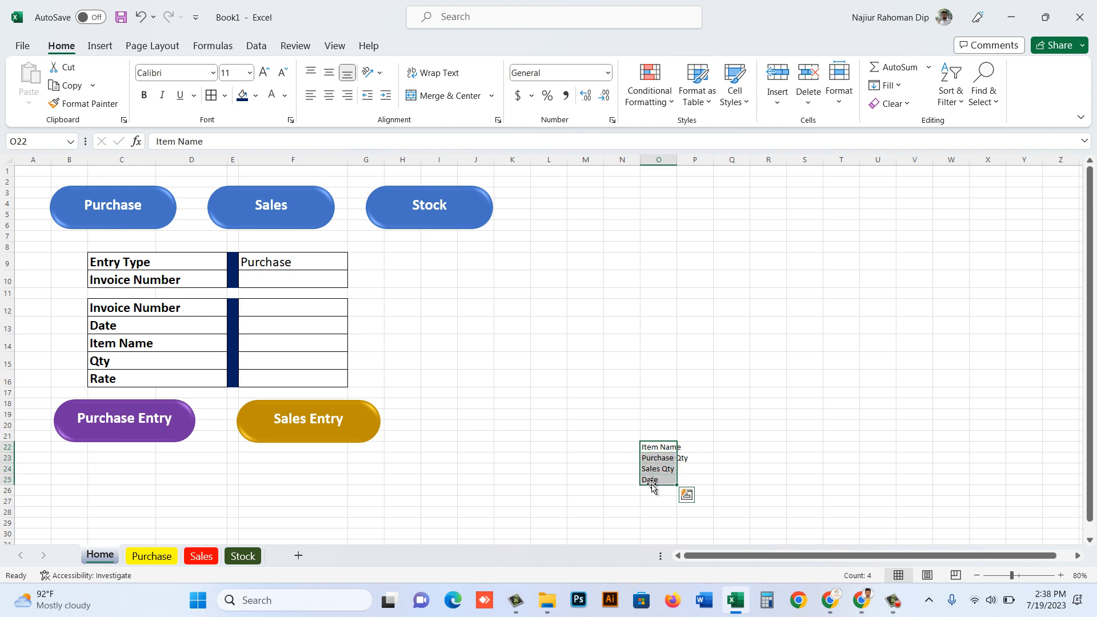
key("Delete")
left_click(330, 403)
left_click(483, 387)
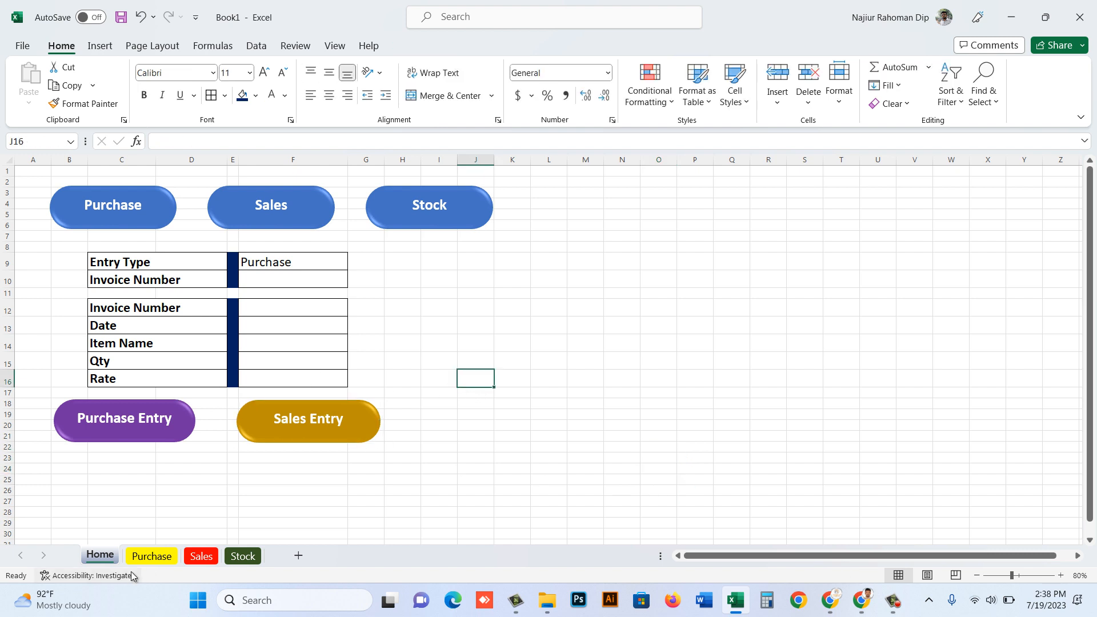
Step: Look over the Purchase, Sales and Stock sheets once more and return to the Home sheet
left_click(153, 557)
left_click(201, 557)
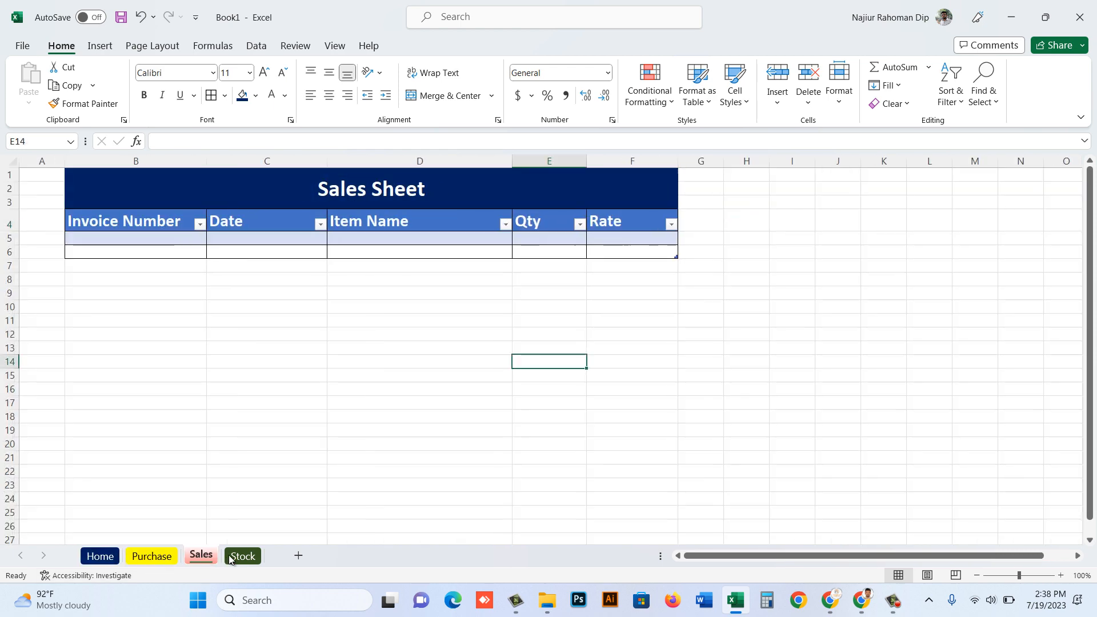
left_click(241, 557)
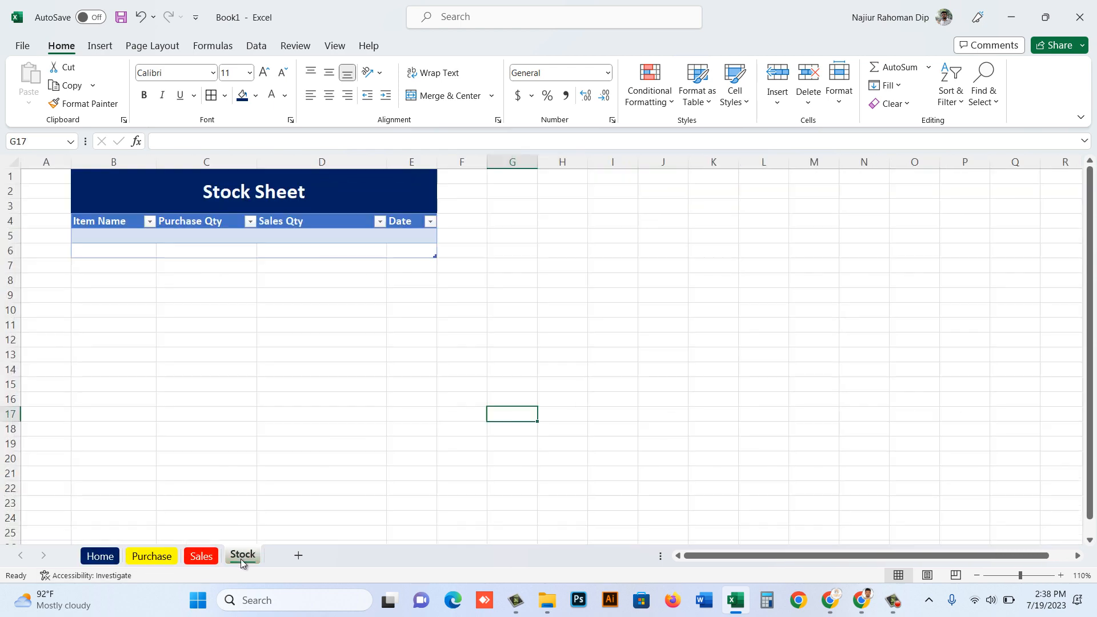
left_click(100, 557)
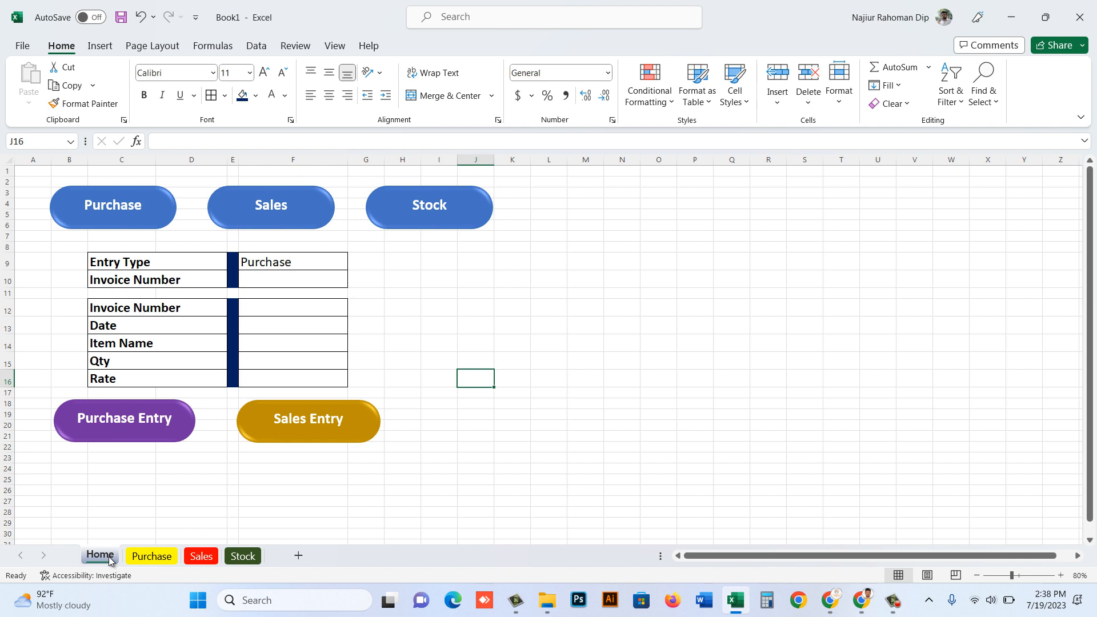